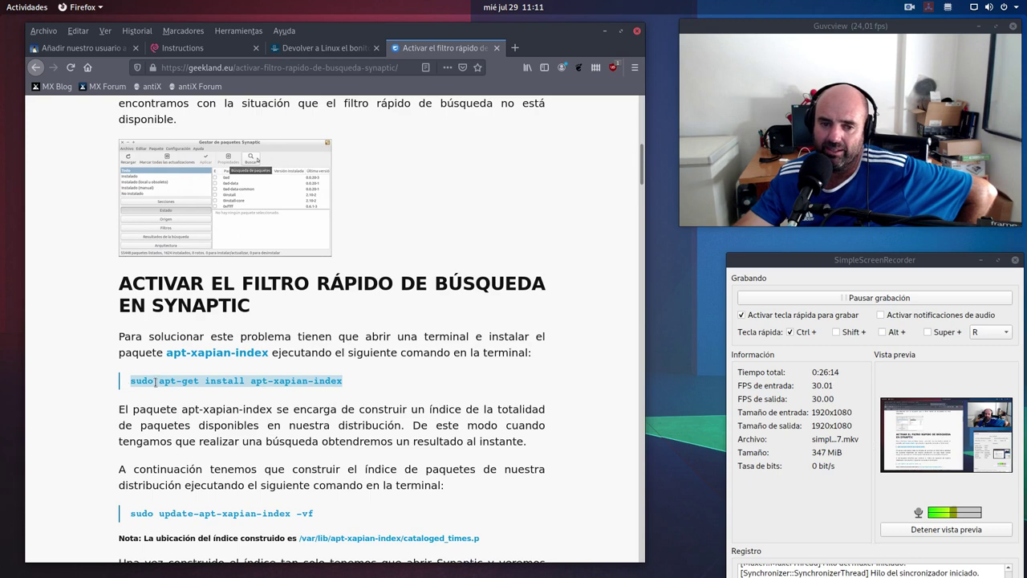
Copy the command sudo apt-get install apt-xapian-index from the article into the terminal and run it
click(178, 392)
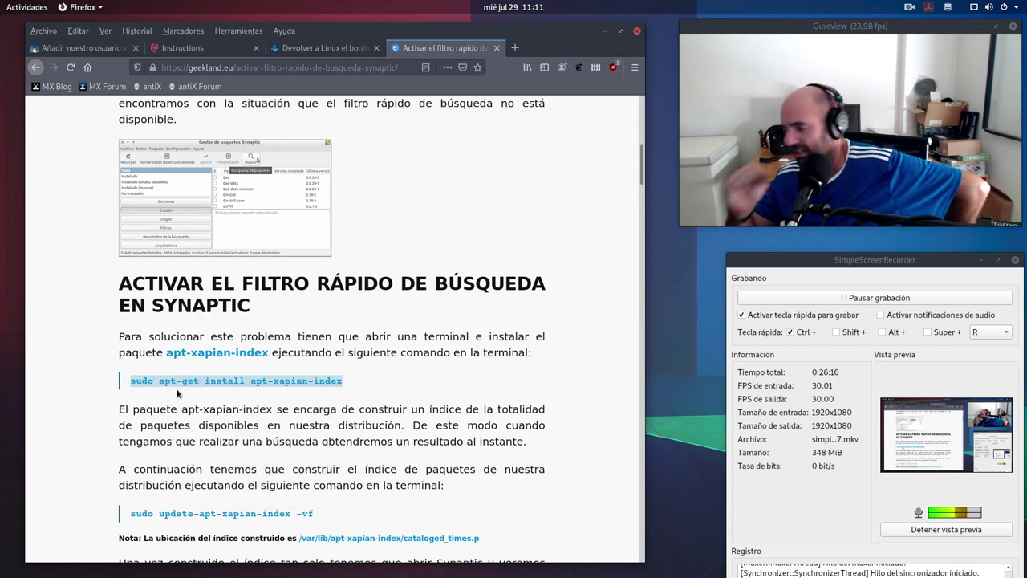
mouse_move(1, 18)
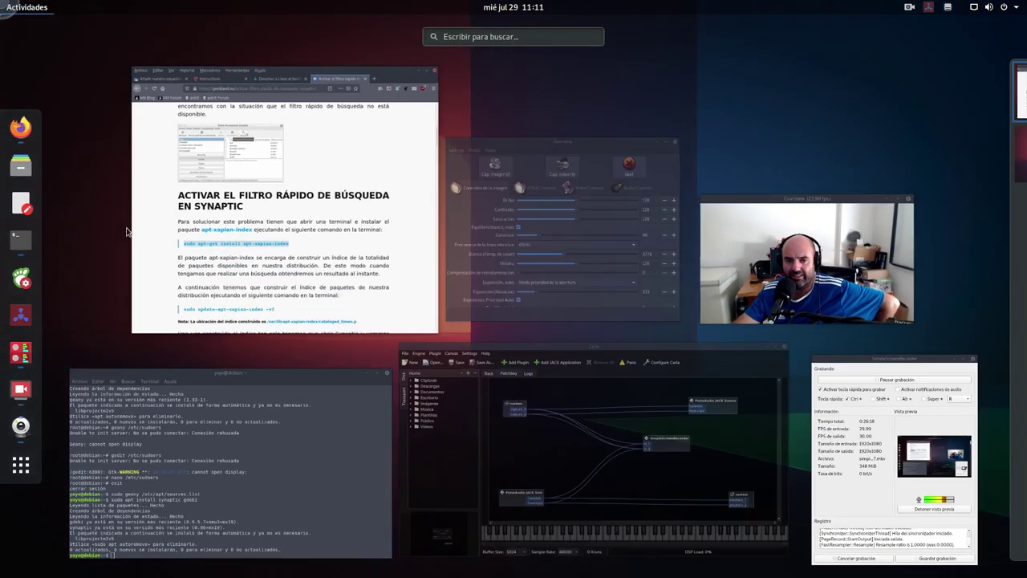
click(377, 377)
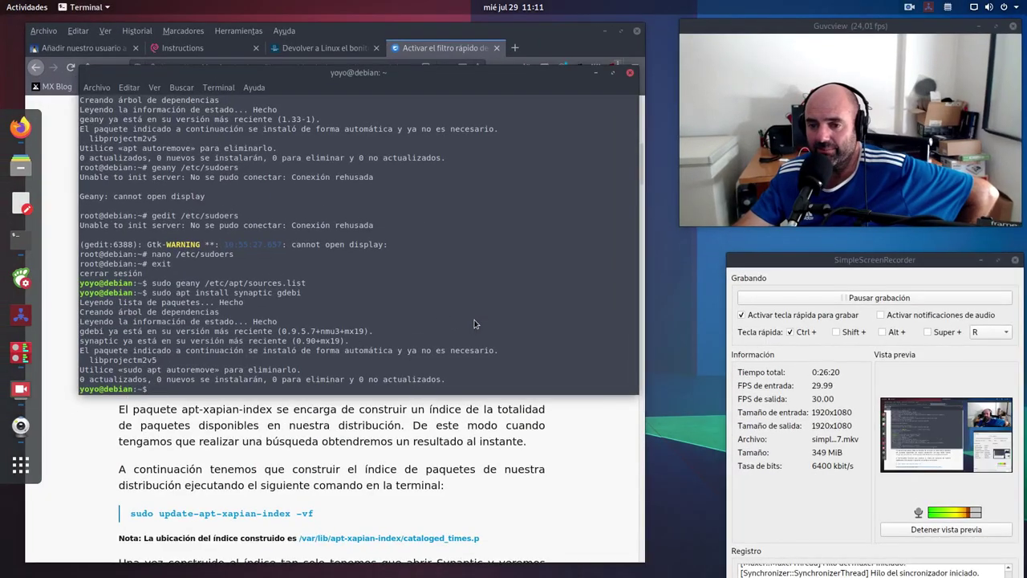
right_click(472, 320)
click(509, 364)
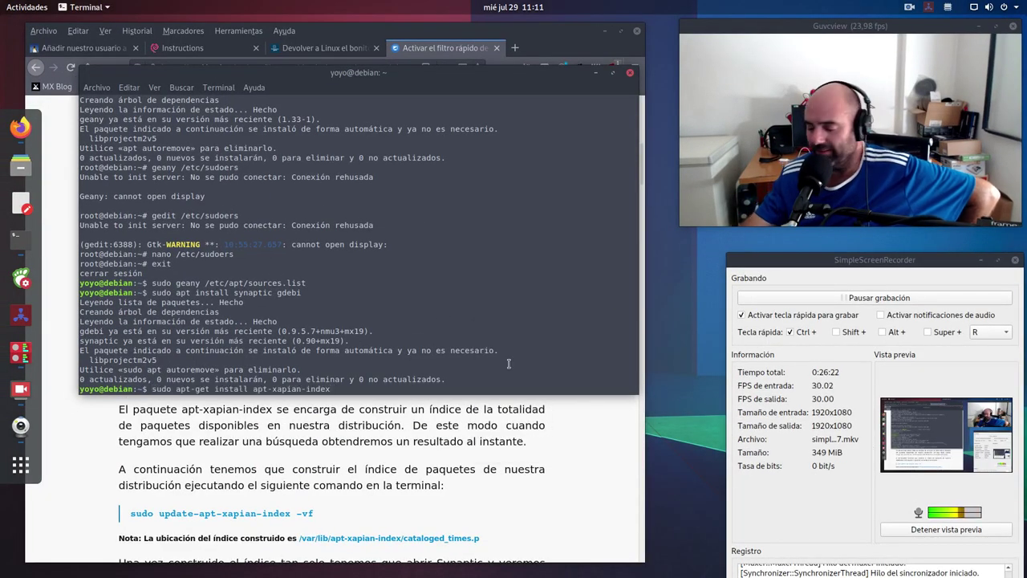
key(Return)
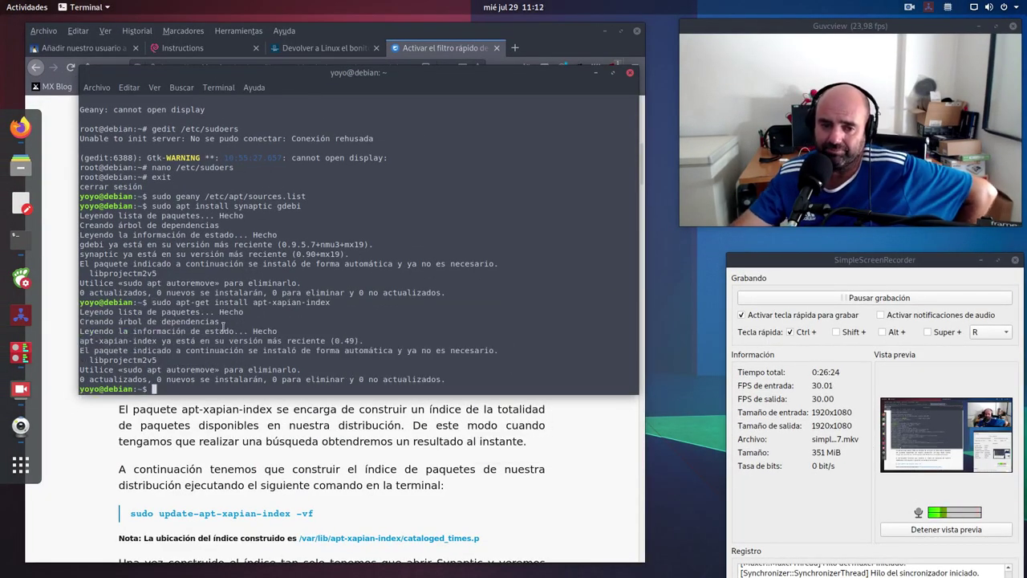
Copy the command sudo update-apt-xapian-index -vf from the article and paste it at the terminal prompt
click(116, 441)
scroll(203, 378, up, 4)
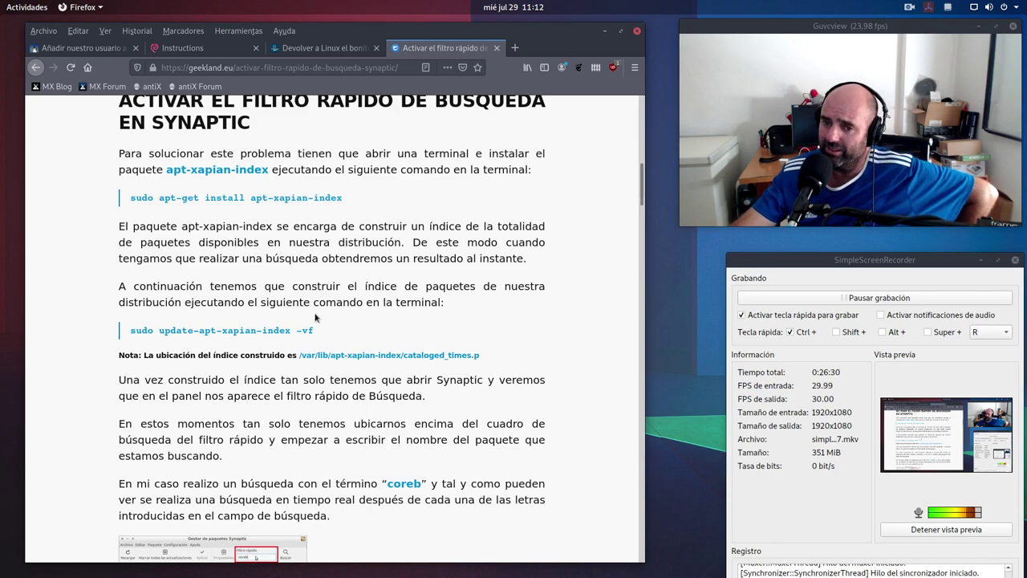
drag(319, 332, 130, 331)
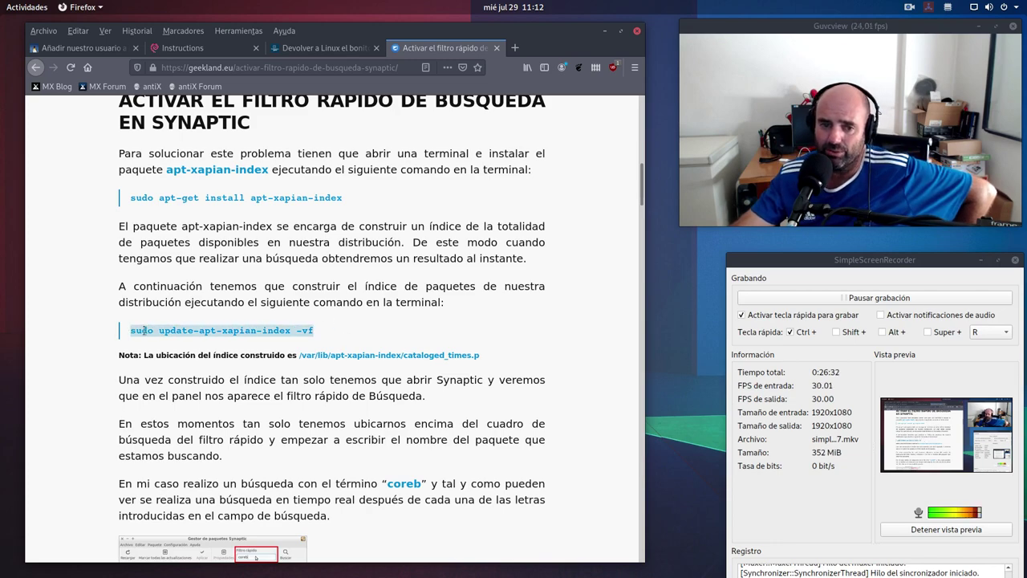
right_click(158, 334)
click(165, 338)
key(super)
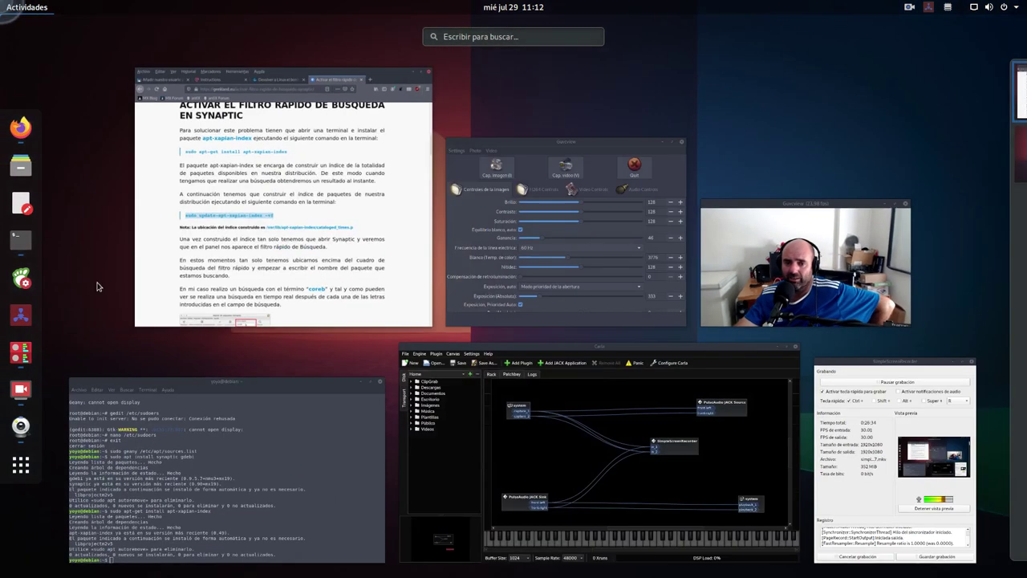
click(148, 424)
right_click(458, 373)
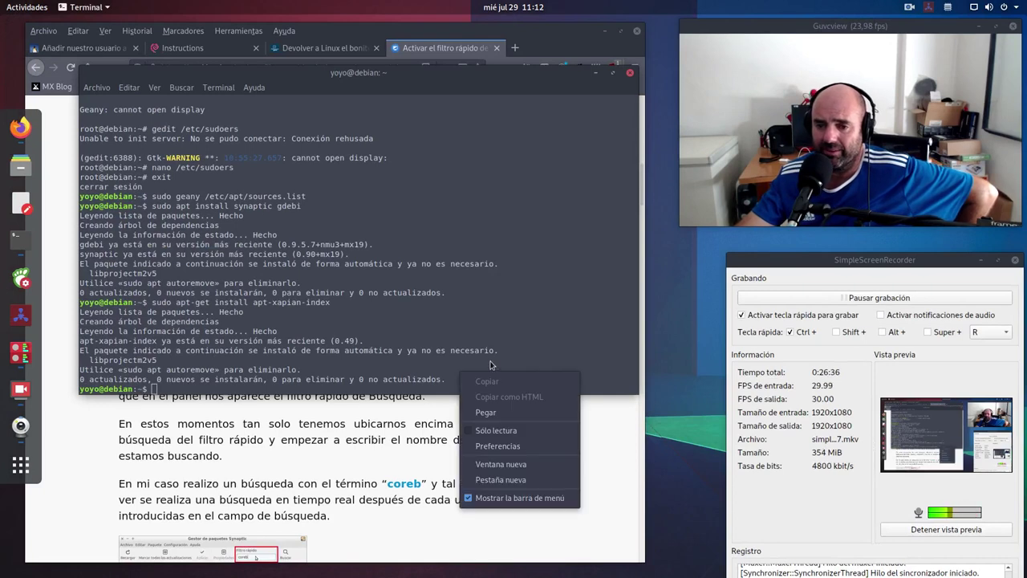
click(487, 412)
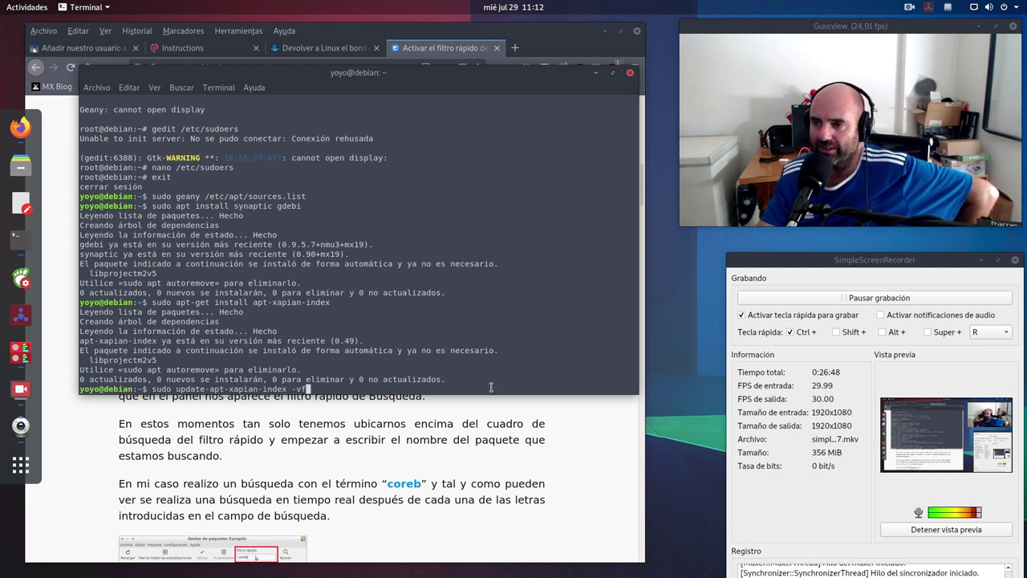
Erase the pasted index update command from the terminal prompt without running it
key(BackSpace)
key(BackSpace)
key(BackSpace)
key(BackSpace)
key(BackSpace)
key(BackSpace)
key(BackSpace)
key(BackSpace)
key(BackSpace)
key(BackSpace)
key(BackSpace)
key(BackSpace)
key(BackSpace)
key(BackSpace)
key(BackSpace)
key(BackSpace)
key(BackSpace)
key(BackSpace)
key(BackSpace)
key(BackSpace)
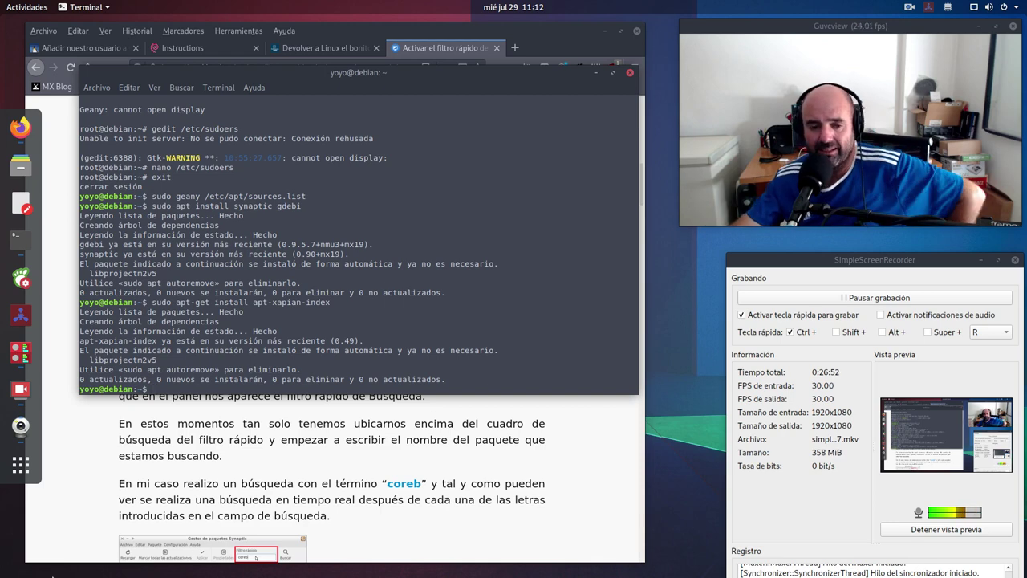
Look through the article on Synaptic's quick filter, and minimise the browser and terminal windows
click(72, 463)
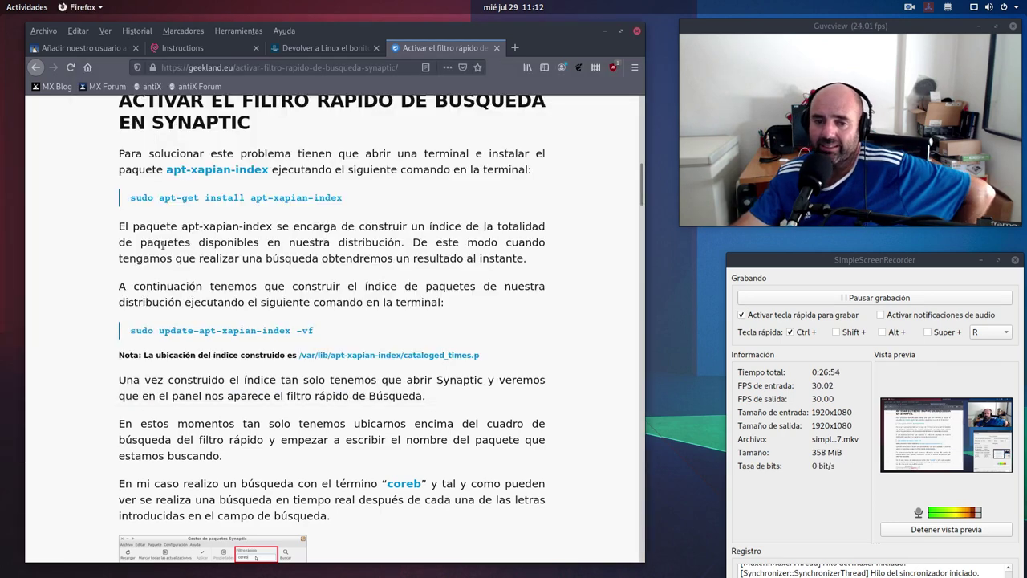
scroll(211, 242, down, 10)
scroll(213, 283, up, 5)
scroll(213, 283, up, 10)
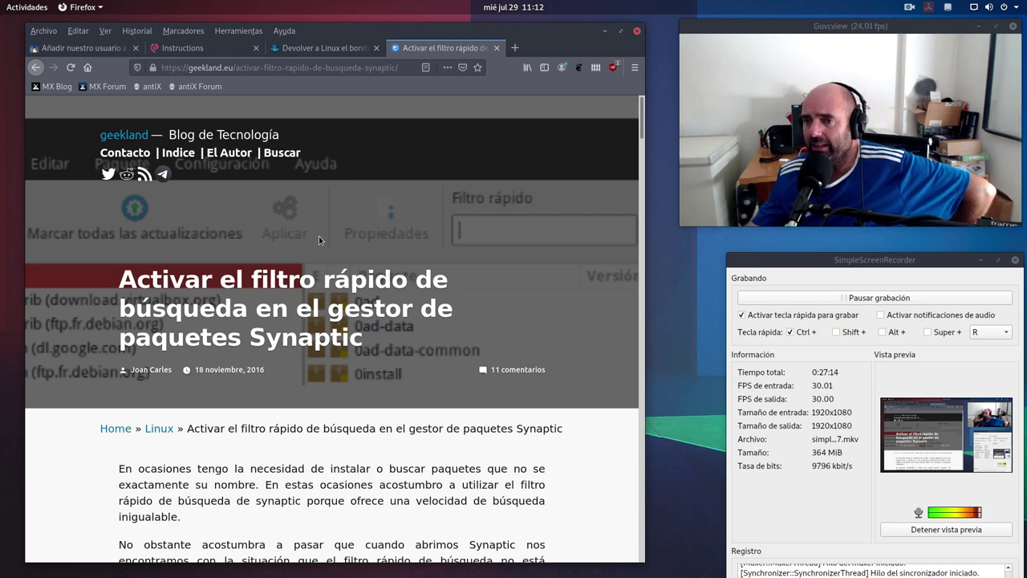
click(604, 33)
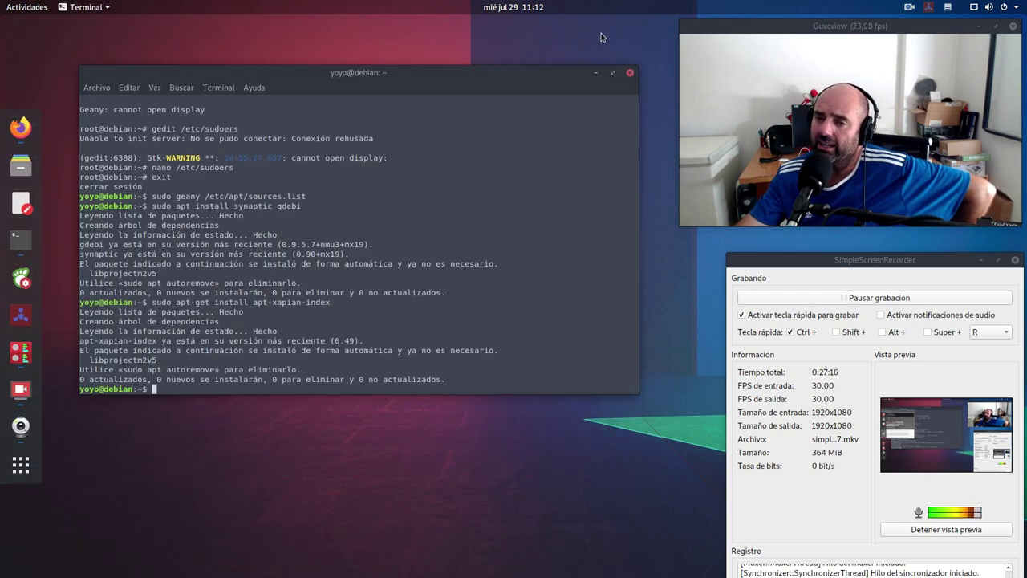
click(597, 75)
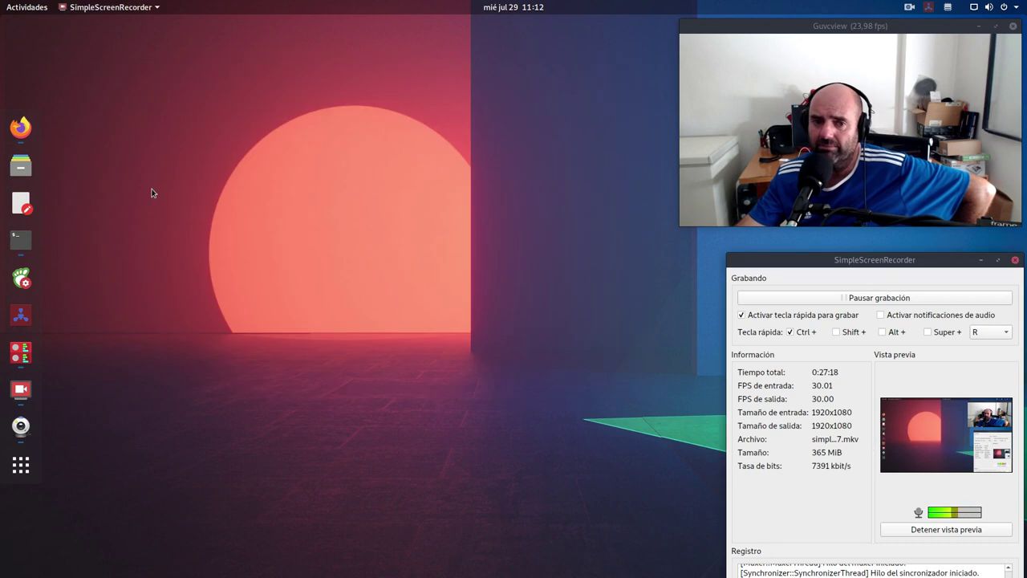
Search the applications for Synaptic, launch it and authenticate with the administrator password
mouse_move(0, 0)
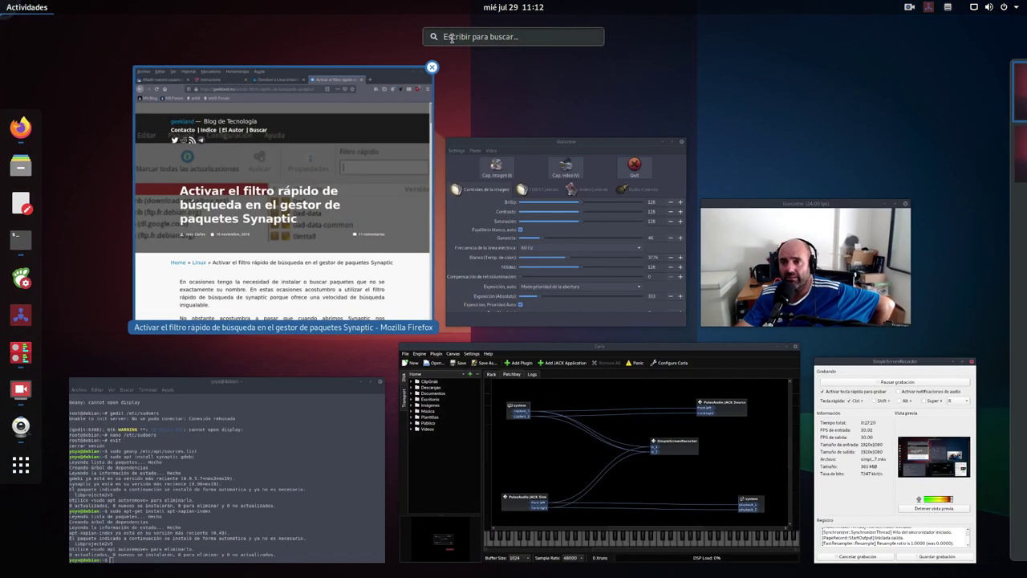
click(449, 37)
text(sy)
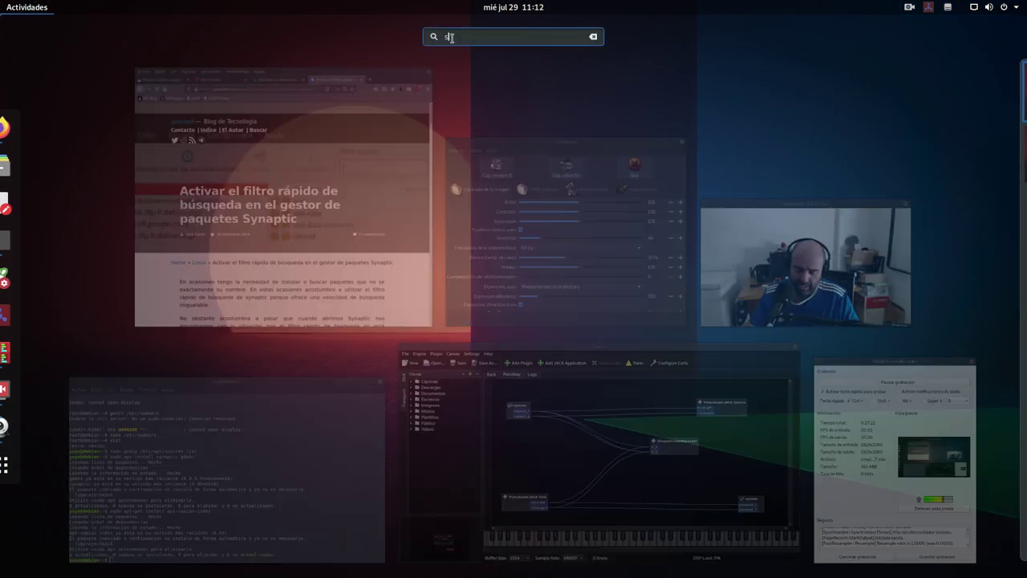
click(305, 115)
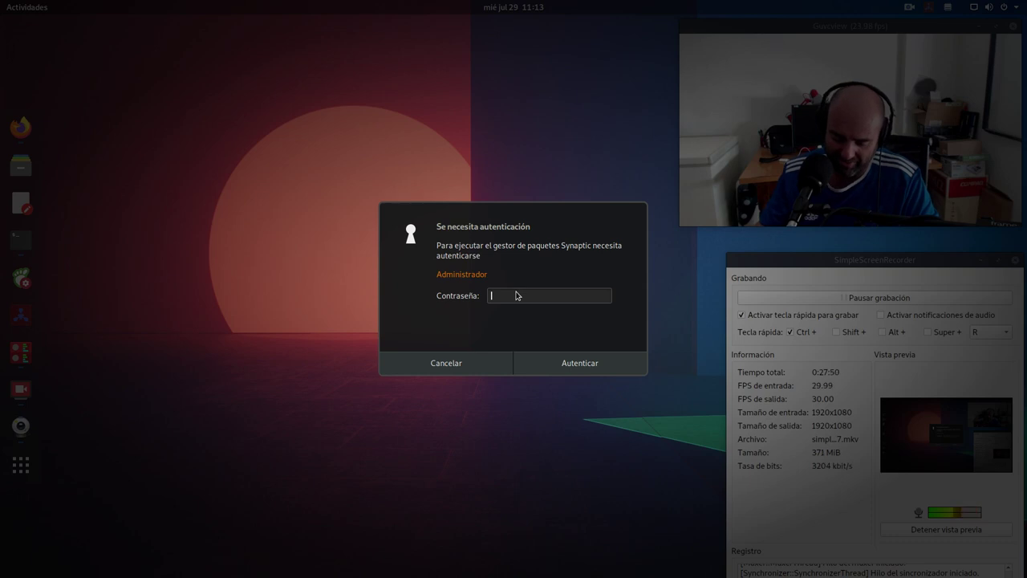
text(****)
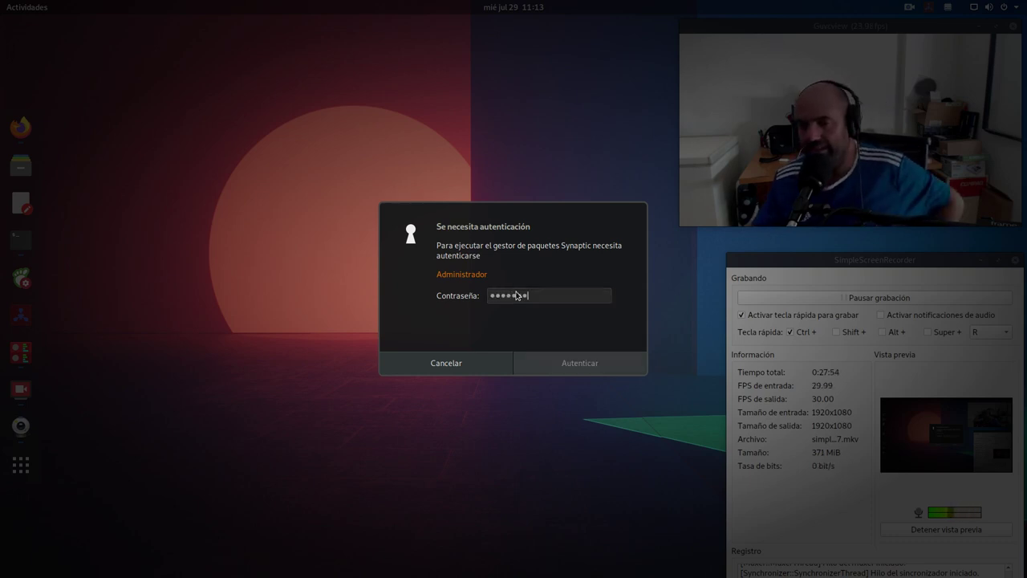
key(Return)
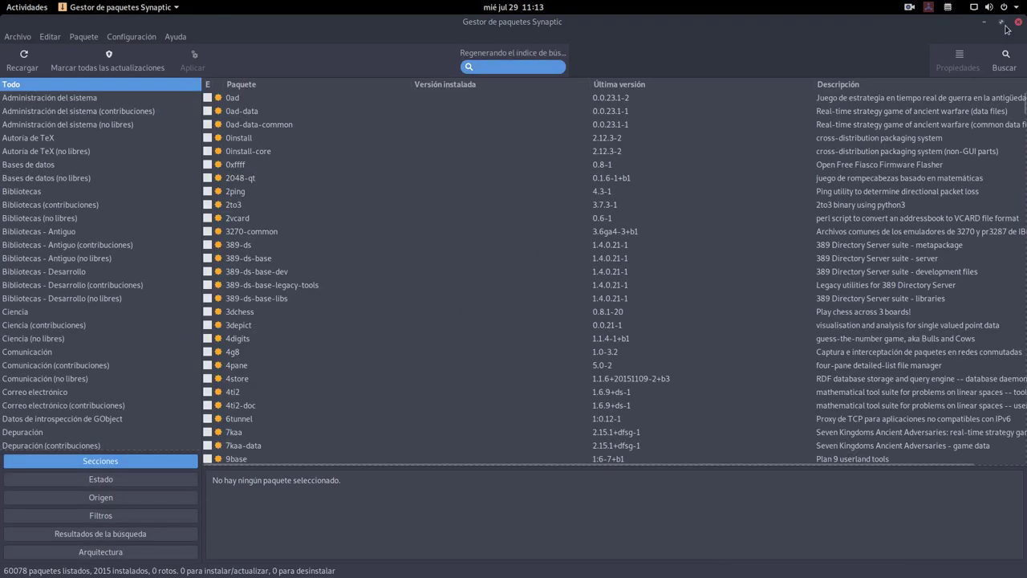
Restore the maximised Synaptic window, then resize and move it to fit beside the webcam and recorder windows
click(1002, 23)
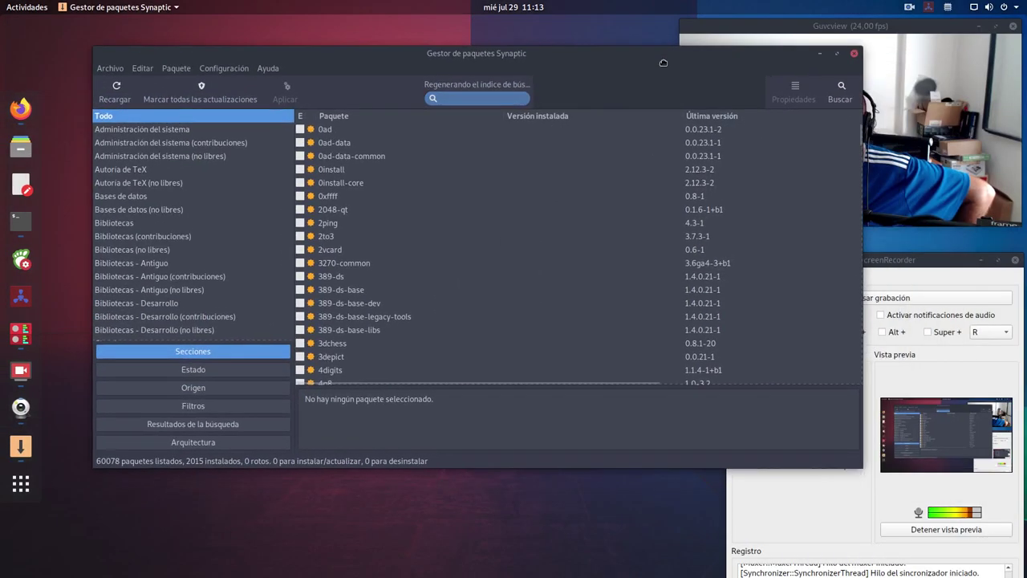
drag(832, 457, 675, 559)
click(392, 83)
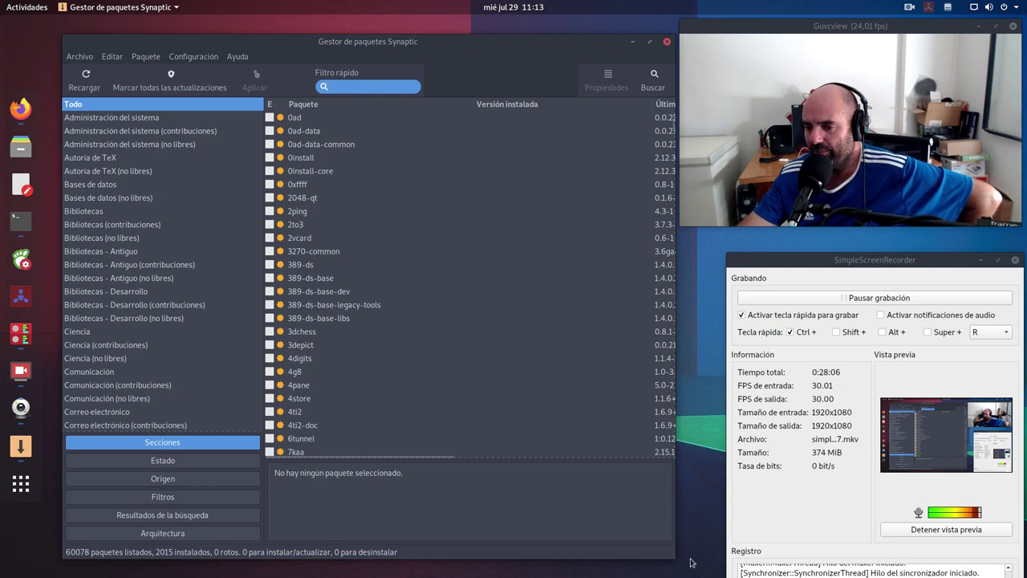
drag(671, 559, 695, 573)
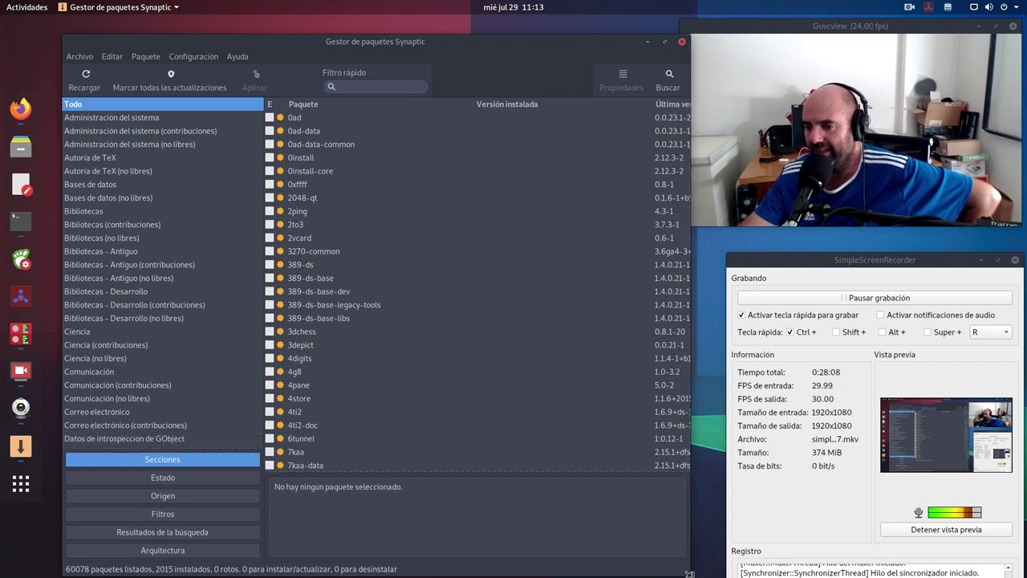
drag(443, 46, 439, 40)
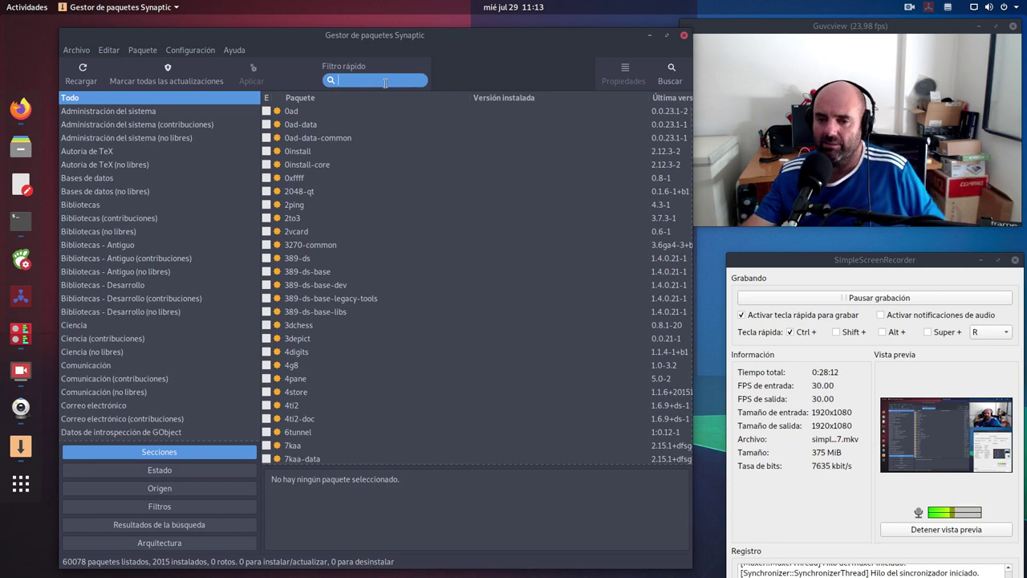
Filter the package list by ffmpeg with the quick filter, look through the matches and clear the filter
text(ffmpeg)
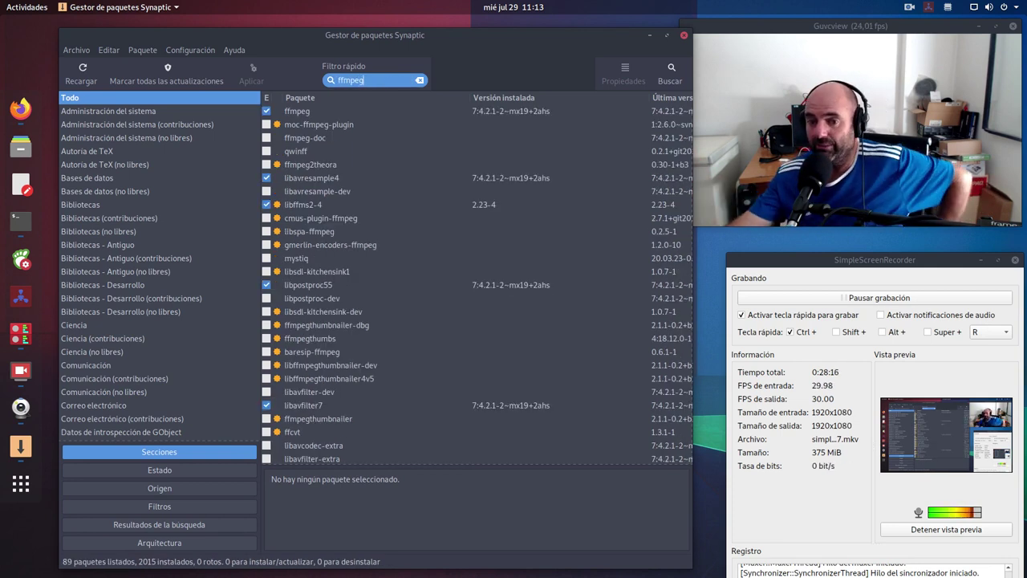
scroll(380, 331, down, 3)
scroll(380, 332, up, 5)
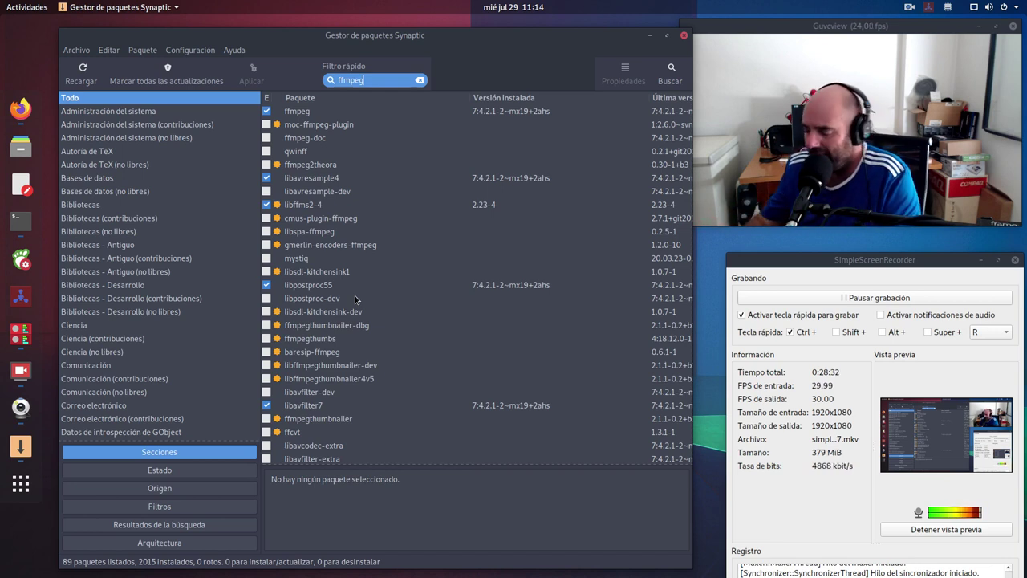
key(BackSpace)
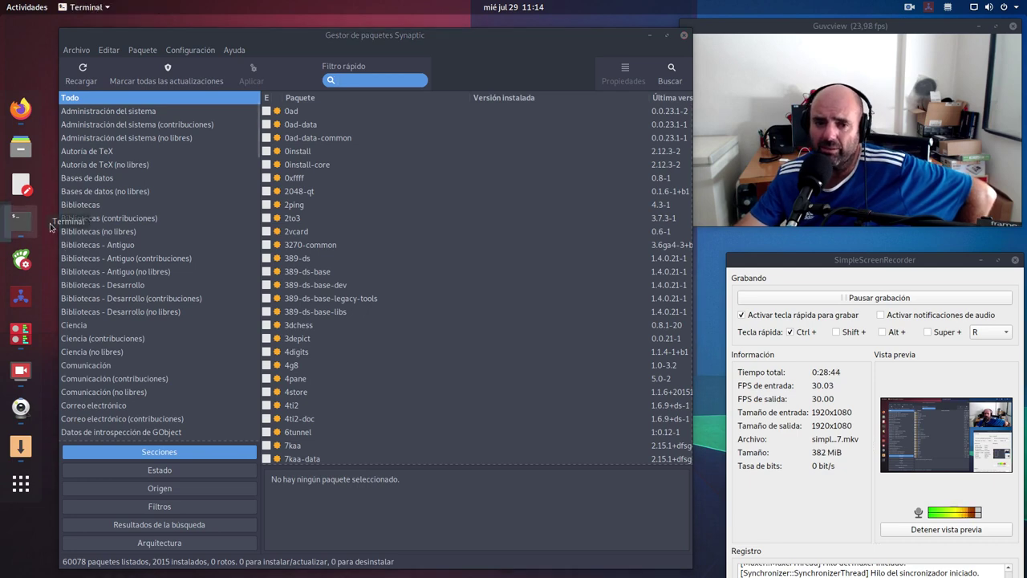
Check the kernel version in the terminal's system information, and minimise the terminal to return to Synaptic
click(21, 219)
scroll(352, 278, up, 4)
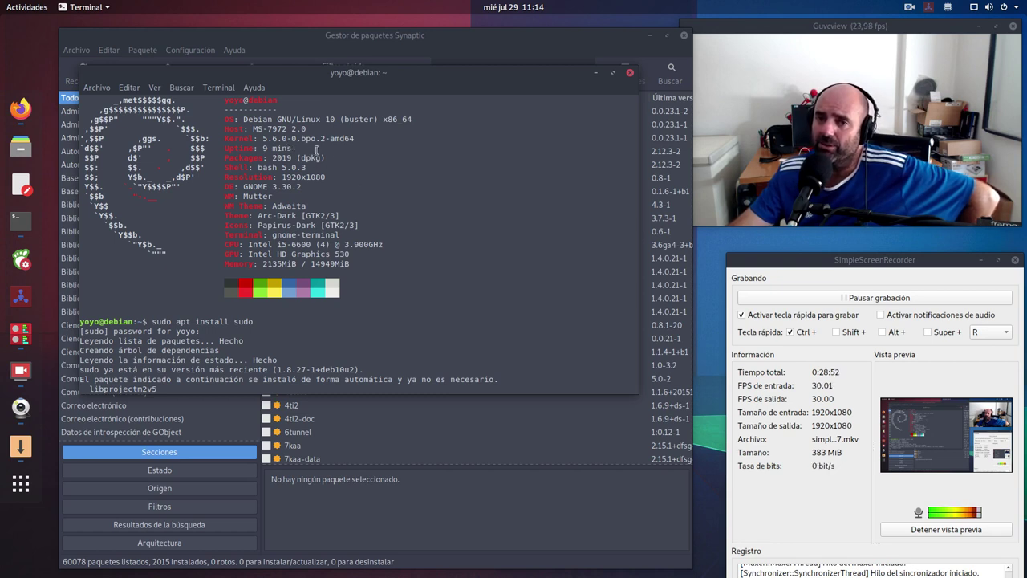
drag(356, 139, 263, 138)
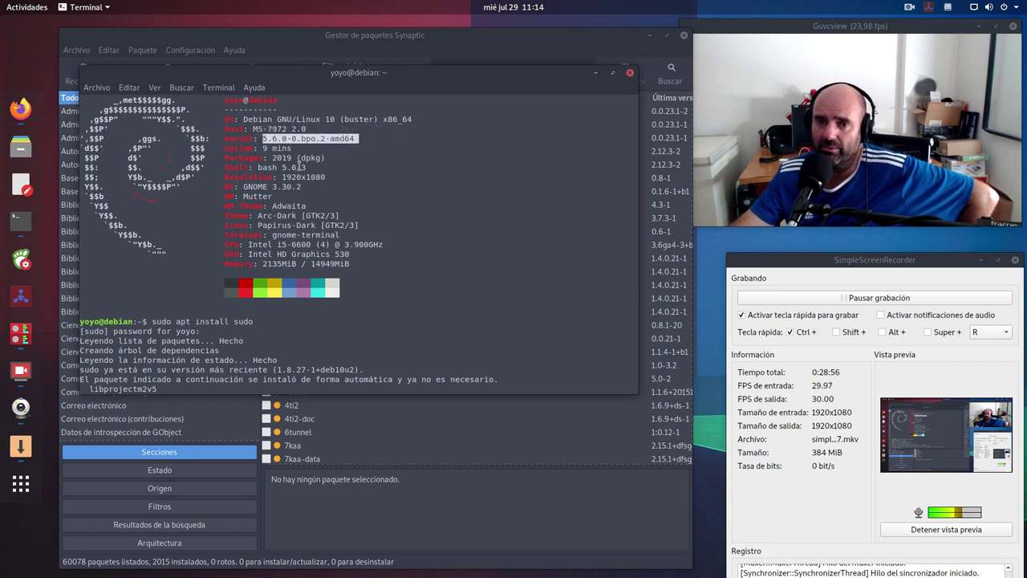
click(598, 75)
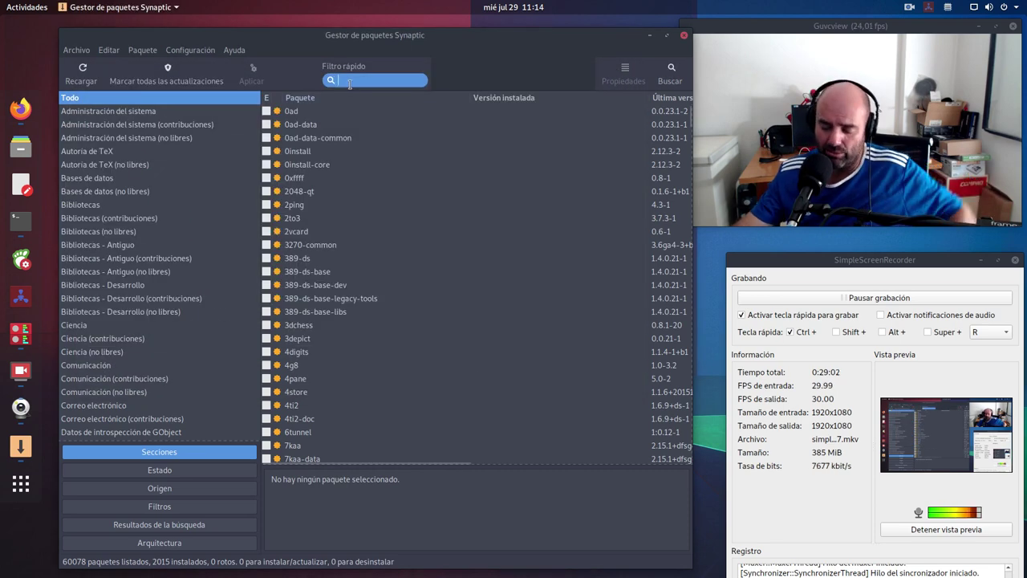
Filter the package list by linux-image-5.6.0, widening and moving the Synaptic window to show the version columns
text(linux-)
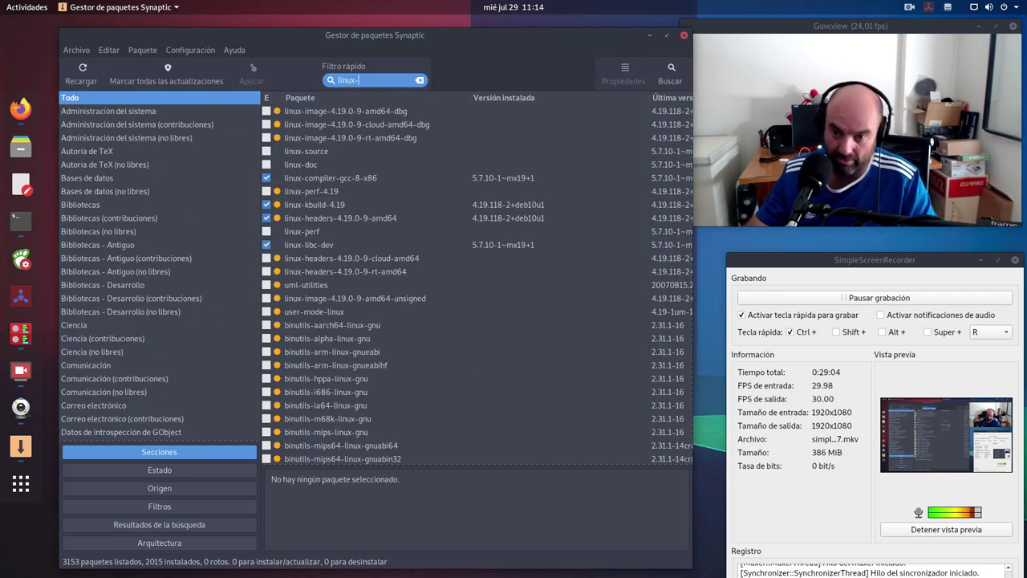
text(image)
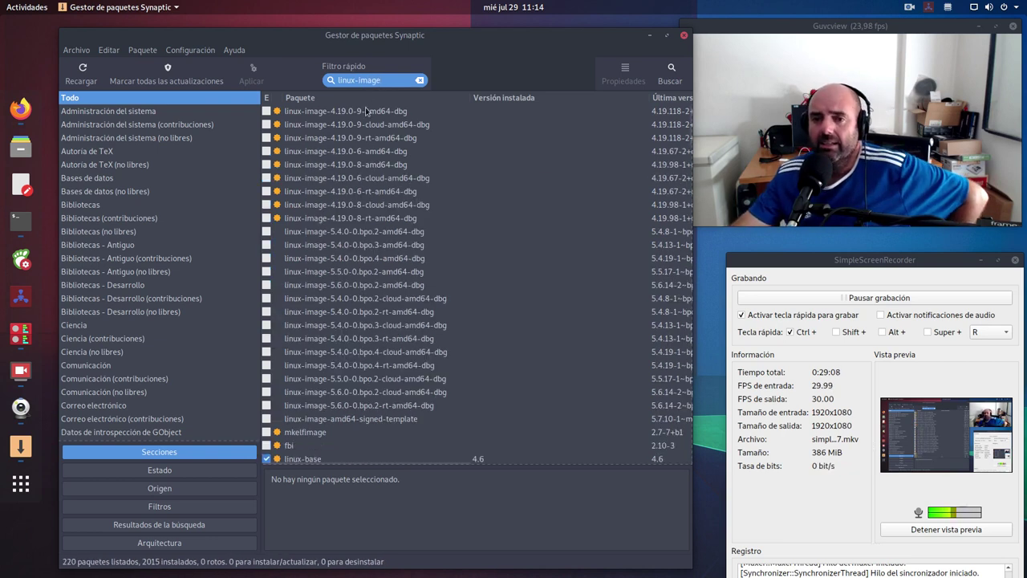
drag(693, 569, 814, 569)
drag(589, 56, 564, 206)
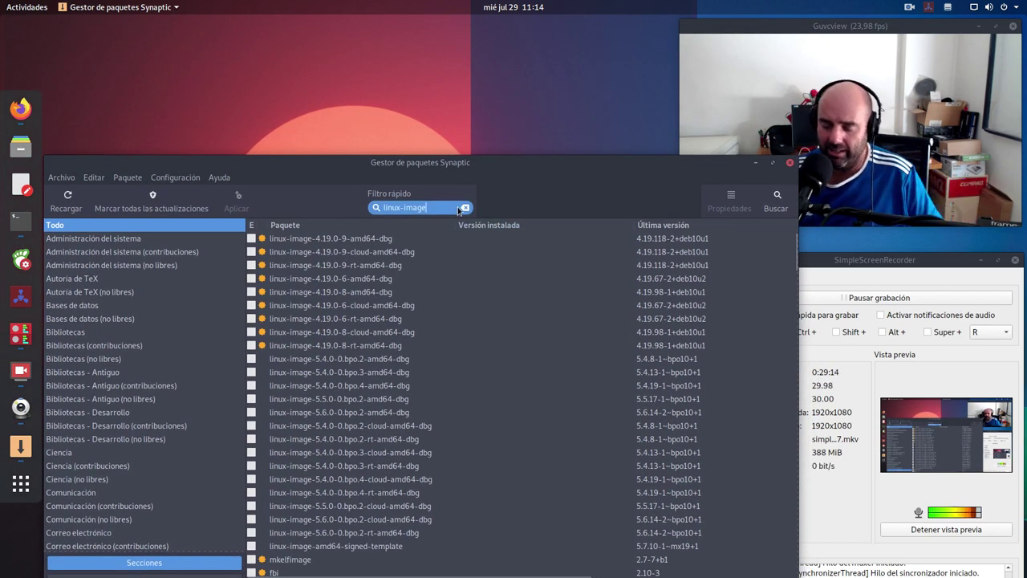
text(5)
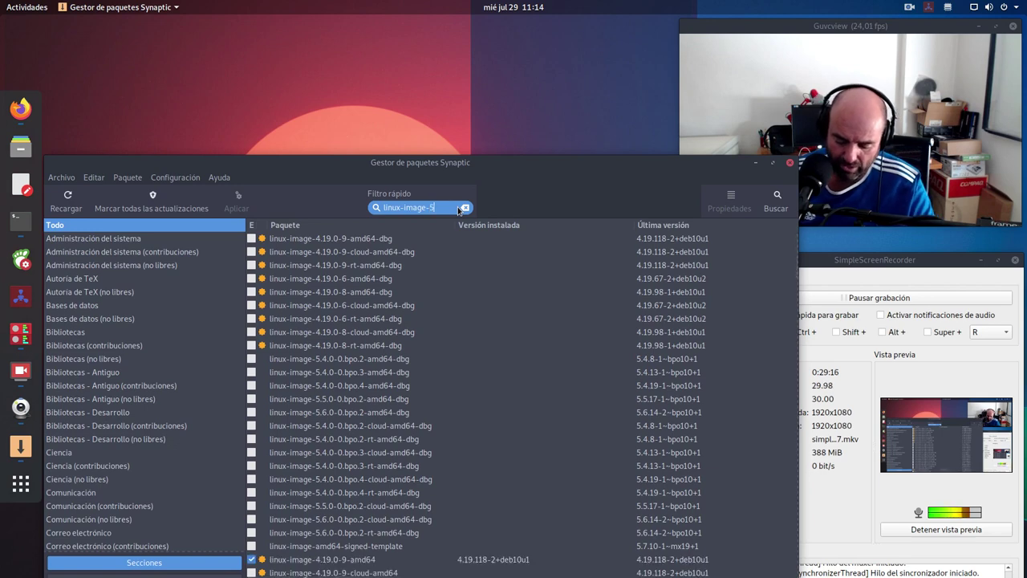
text(.6.0)
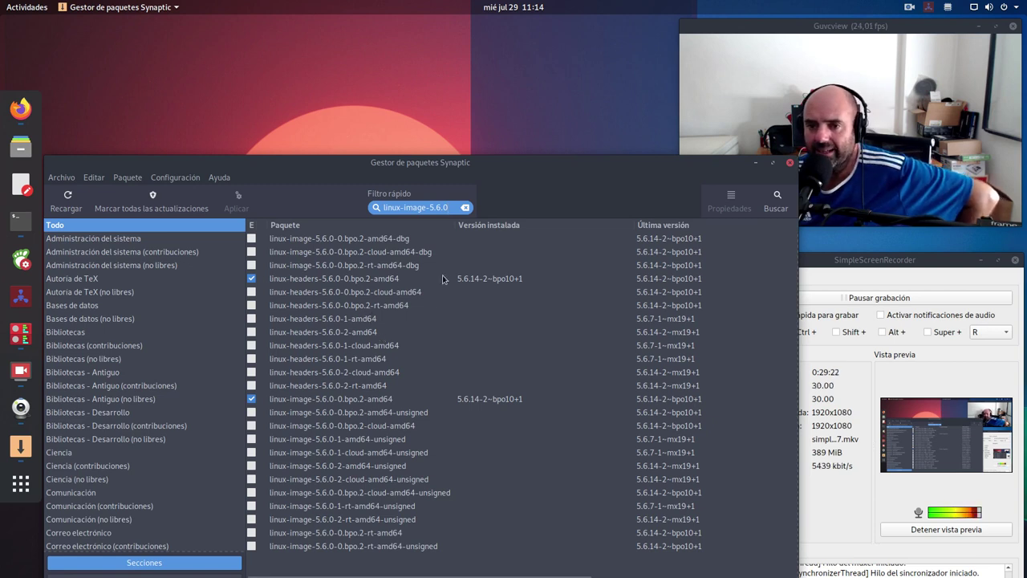
Compare the installed linux-headers and linux-image 5.6.0-0.bpo.2-amd64 packages with the uninstalled 5.6.0 variants, repositioning the Synaptic window
click(476, 278)
drag(309, 175, 313, 164)
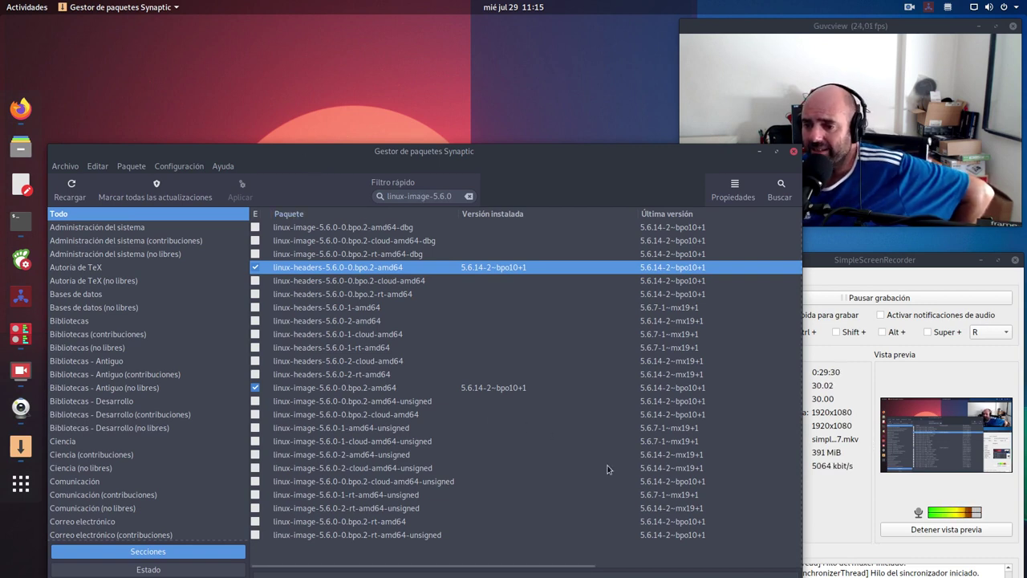
click(681, 496)
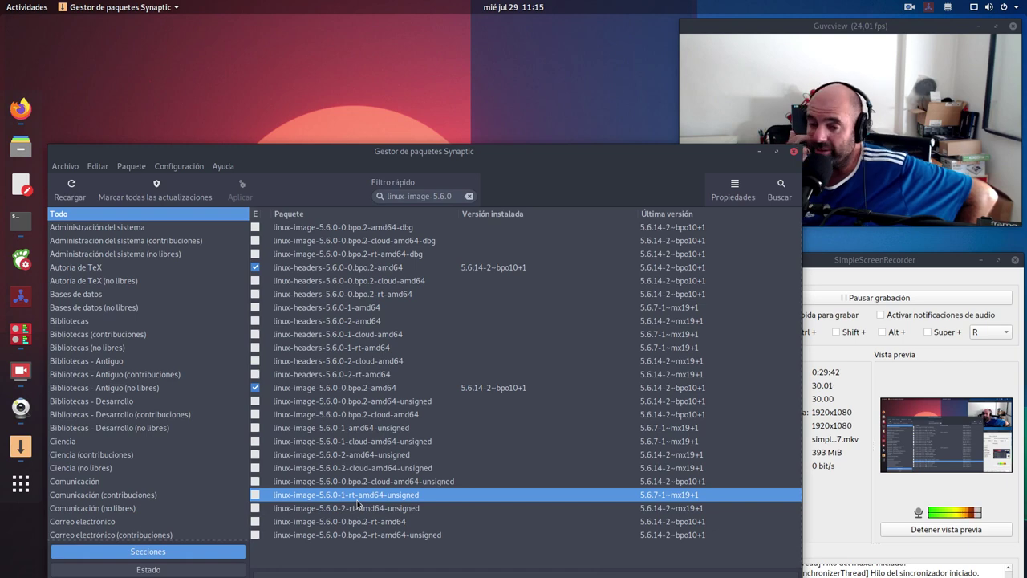
drag(536, 161, 534, 190)
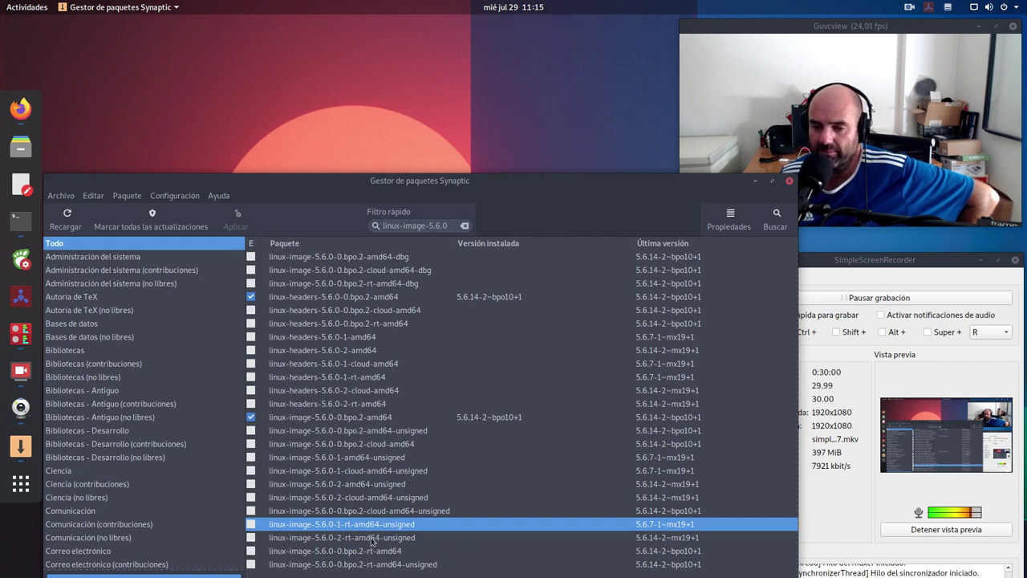
click(651, 456)
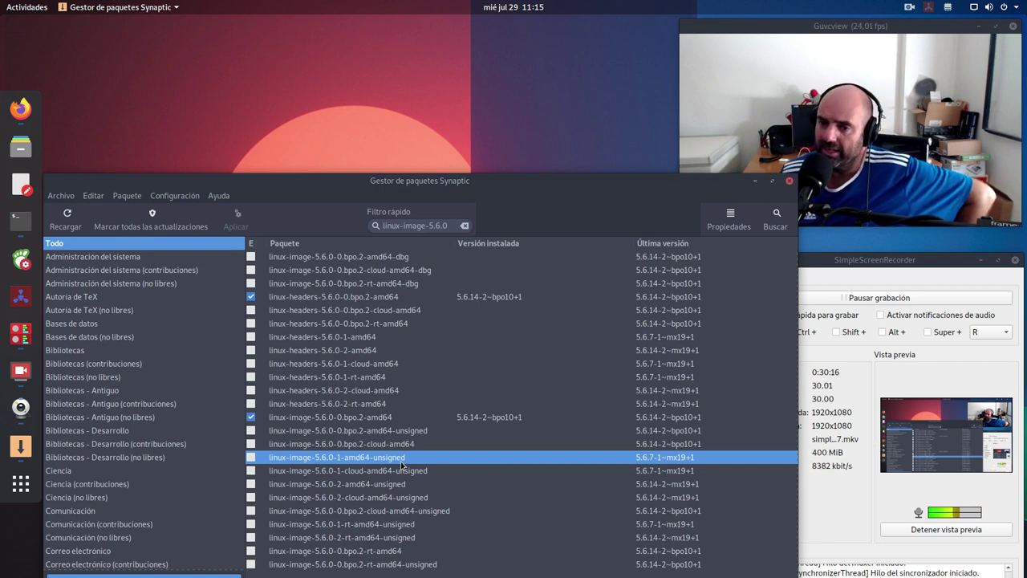
click(368, 297)
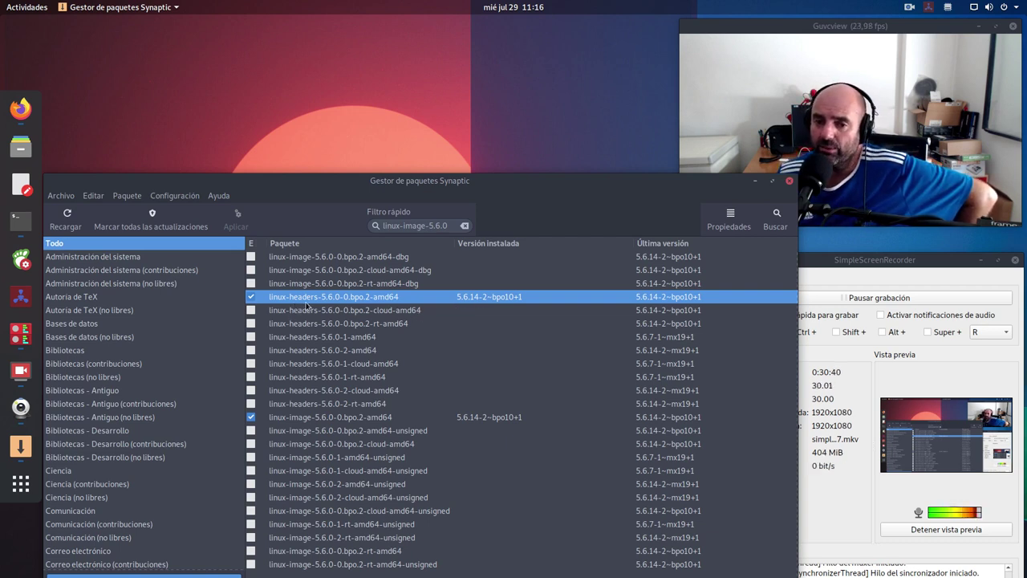
click(321, 418)
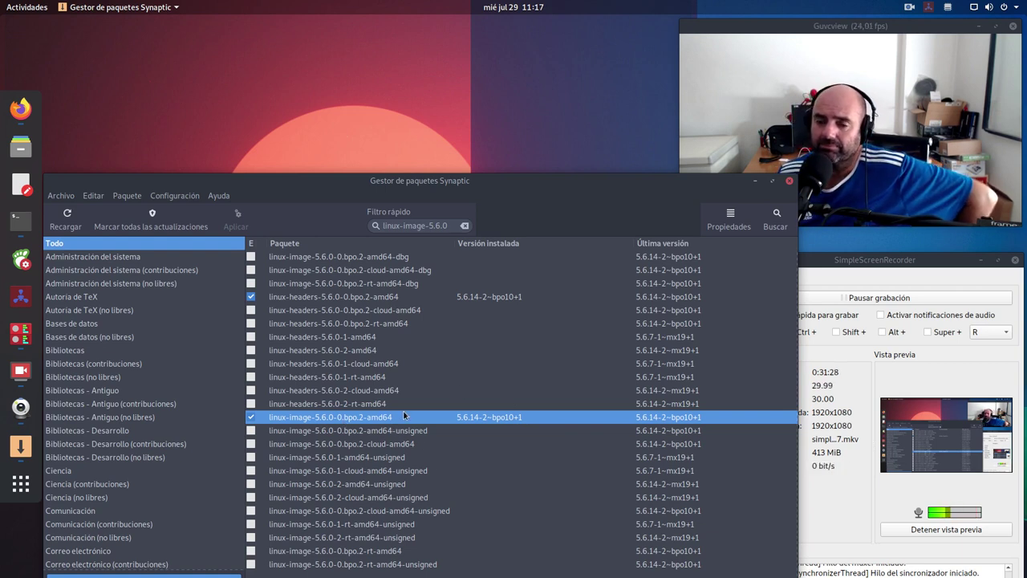
Try to mark linux-headers-5.6.0-1-rt-amd64 for installation, review the additional changes required, and cancel the marking
click(348, 404)
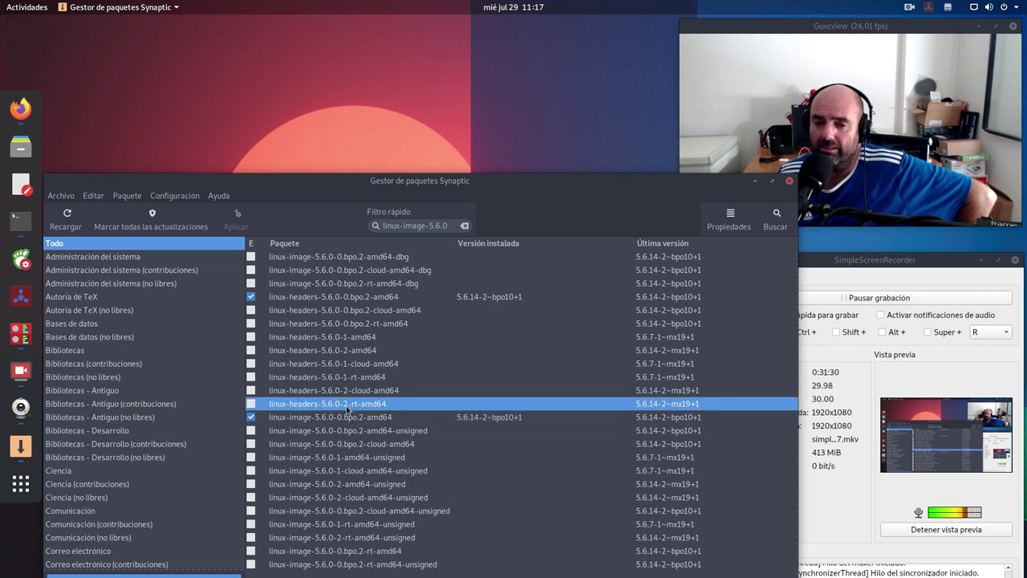
click(336, 379)
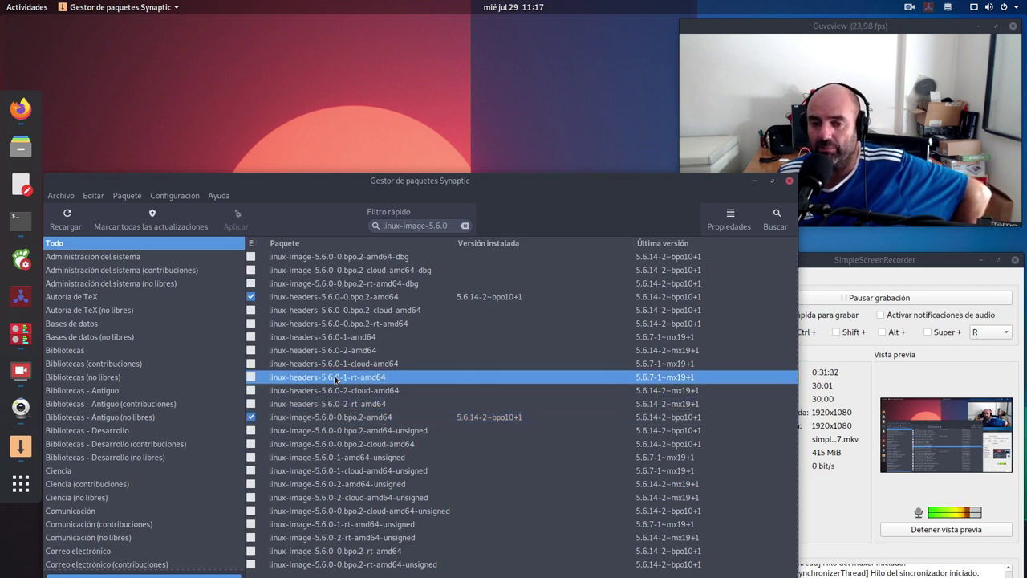
right_click(356, 385)
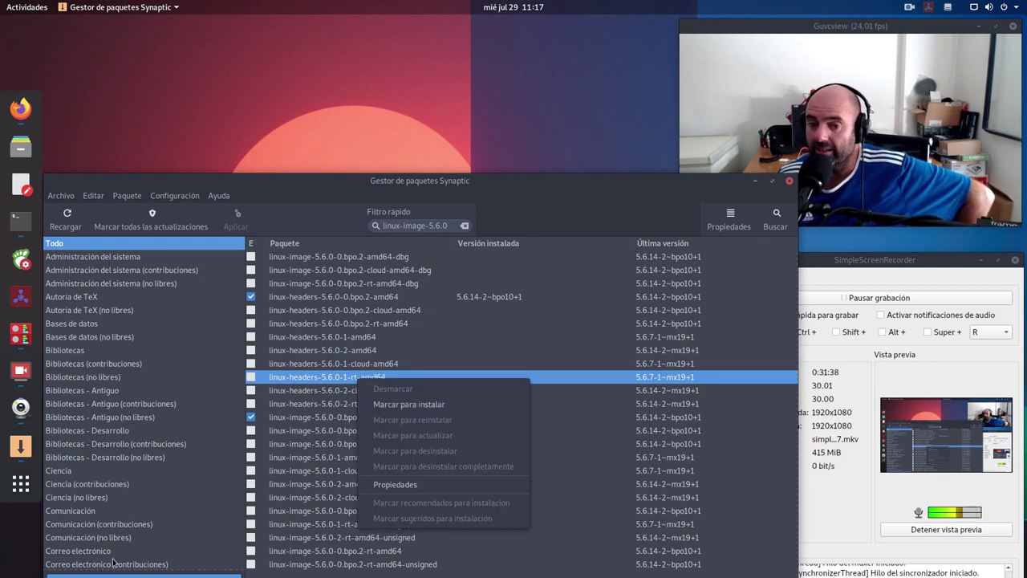
click(329, 199)
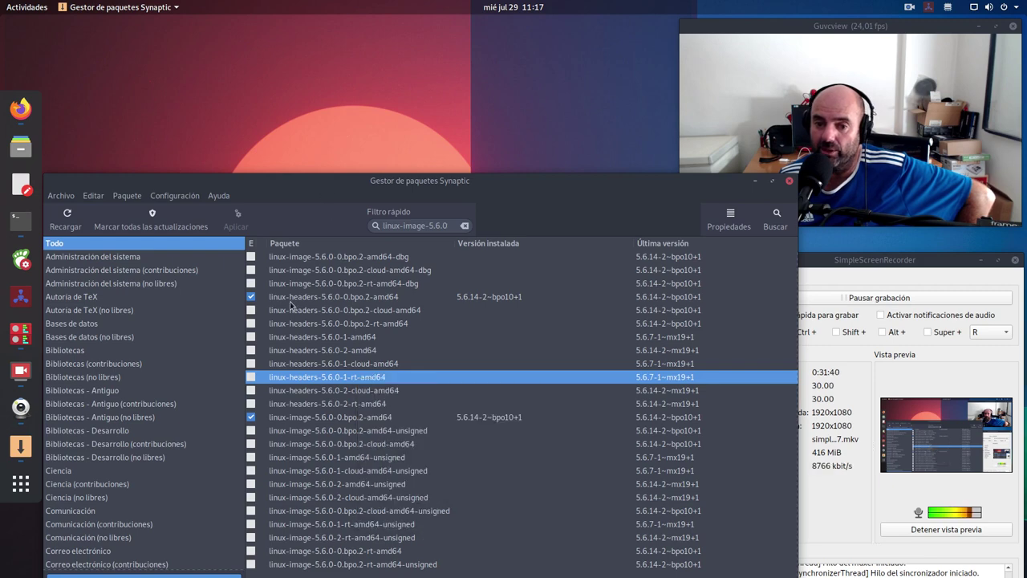
double_click(270, 377)
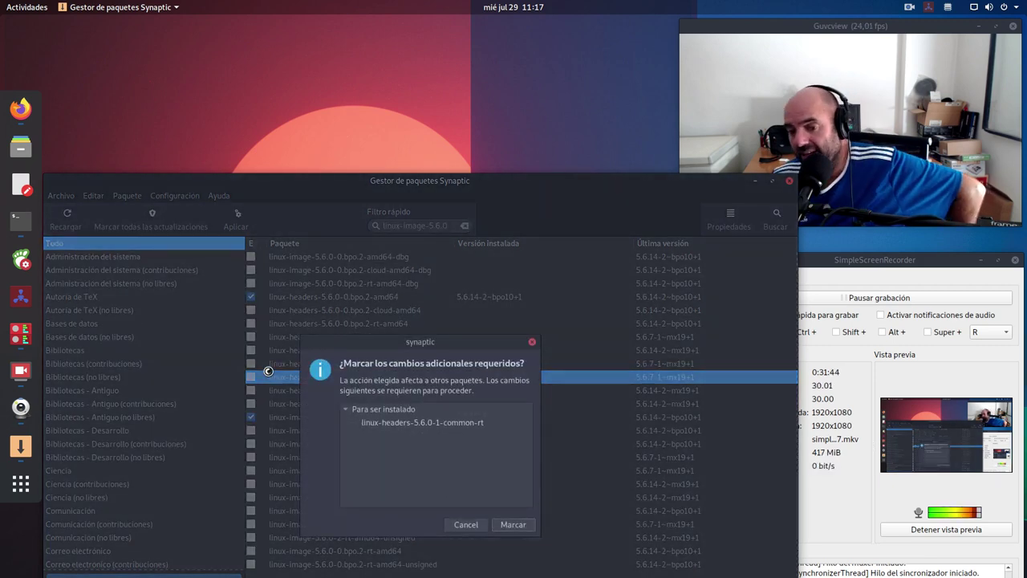
click(462, 526)
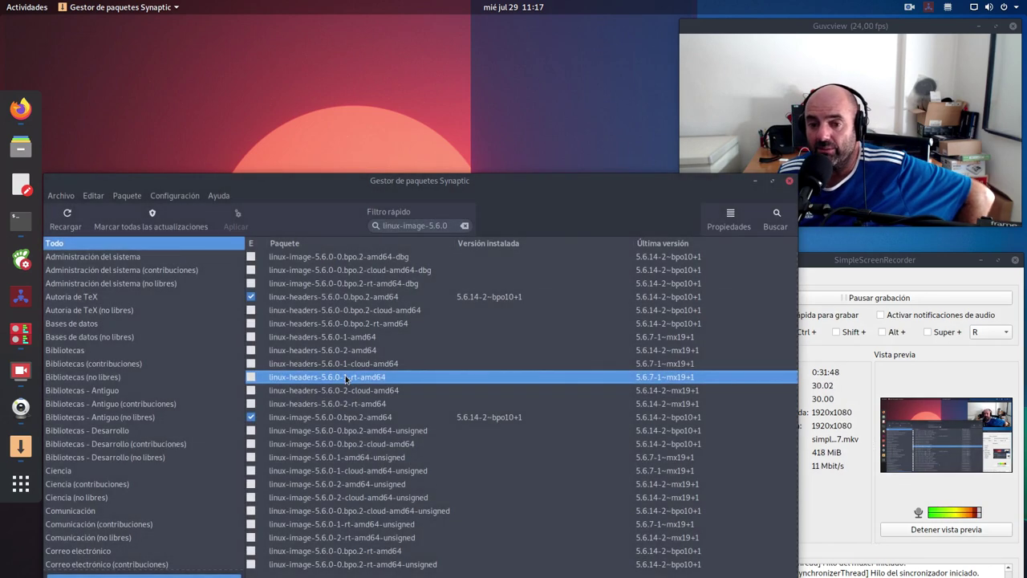
click(302, 421)
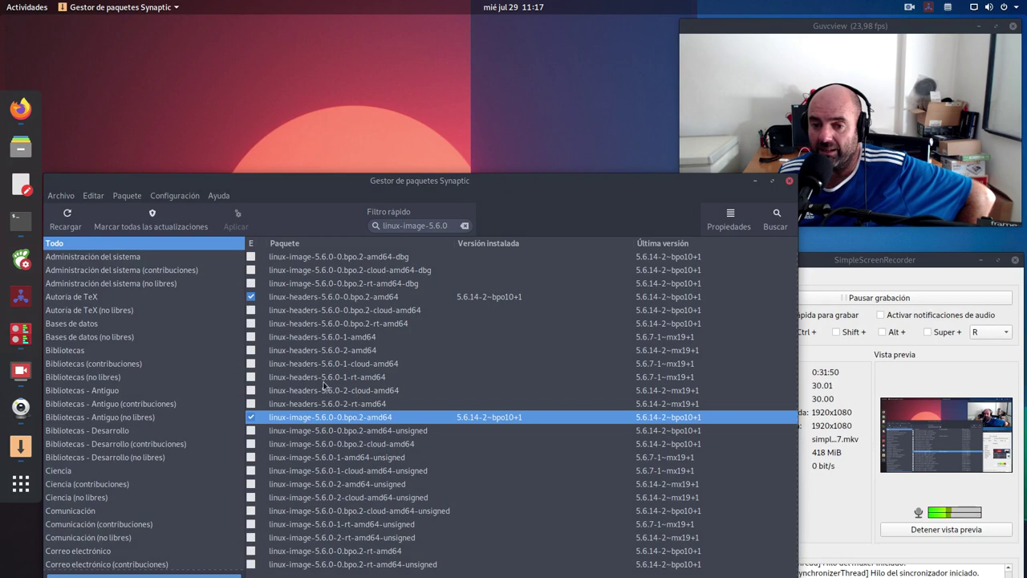
click(313, 383)
double_click(313, 383)
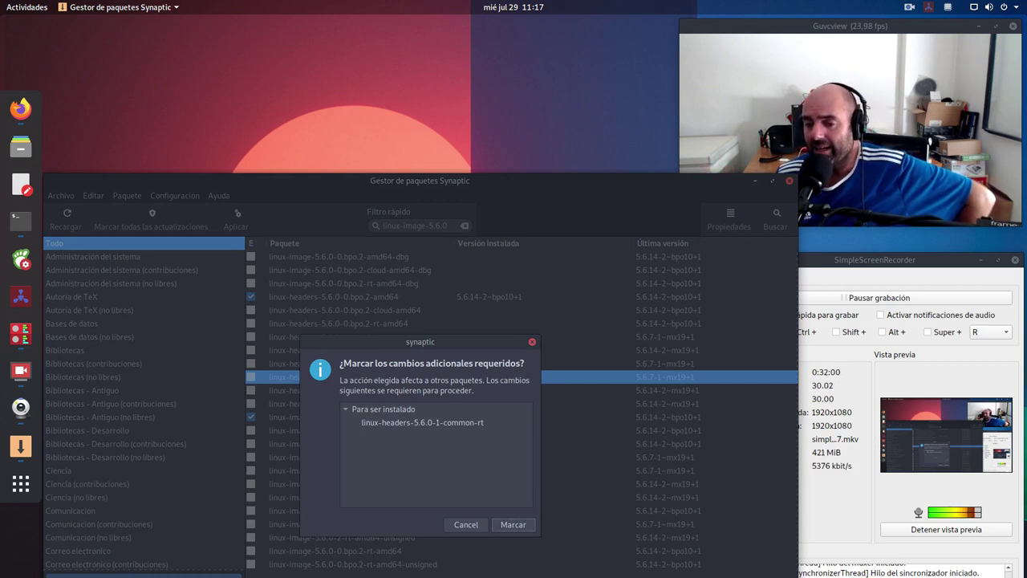
click(469, 526)
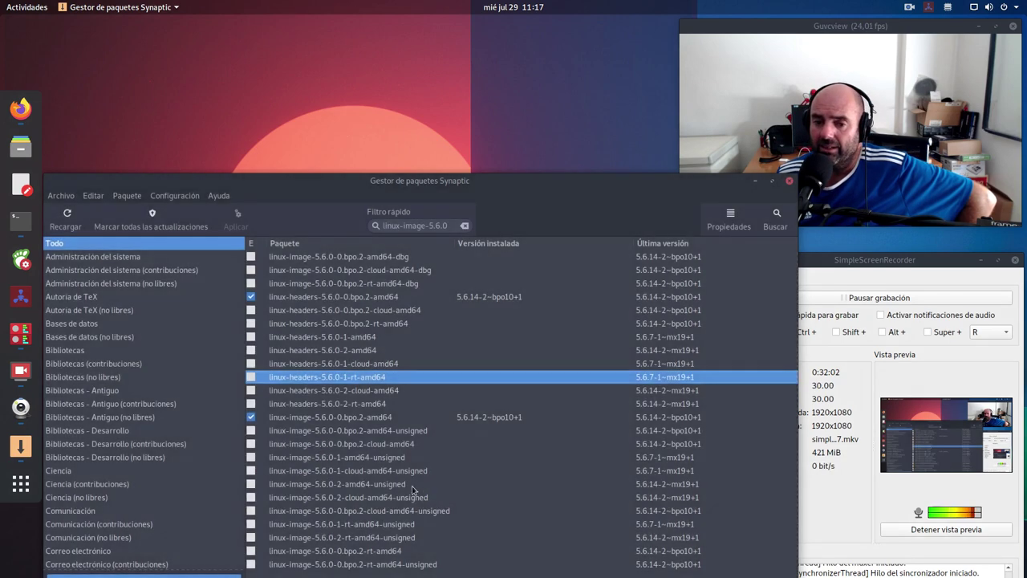
Review the marking options available for the installed linux-image-5.6.0-0.bpo.2-amd64 package without choosing any
click(331, 417)
right_click(331, 418)
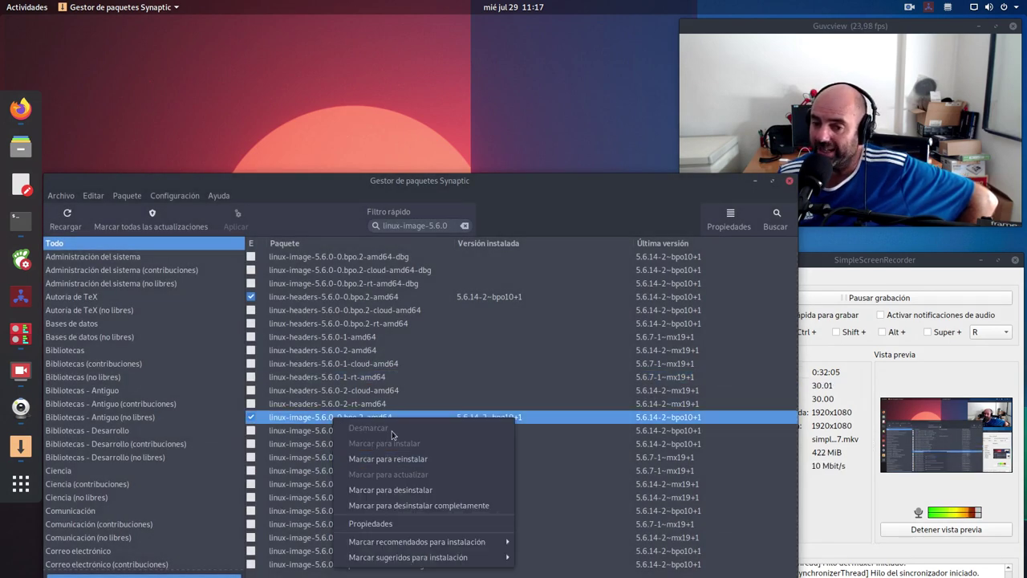
click(327, 405)
Compare the installed versions of the 5.6.0-0.bpo.2-amd64 headers and image packages, and look at the dbg image variants
click(306, 297)
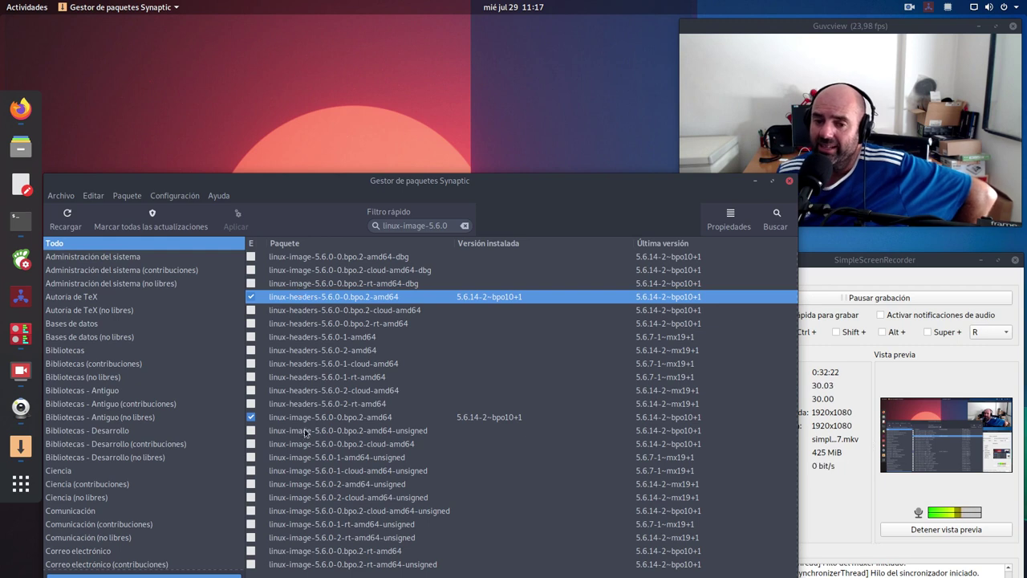
click(340, 419)
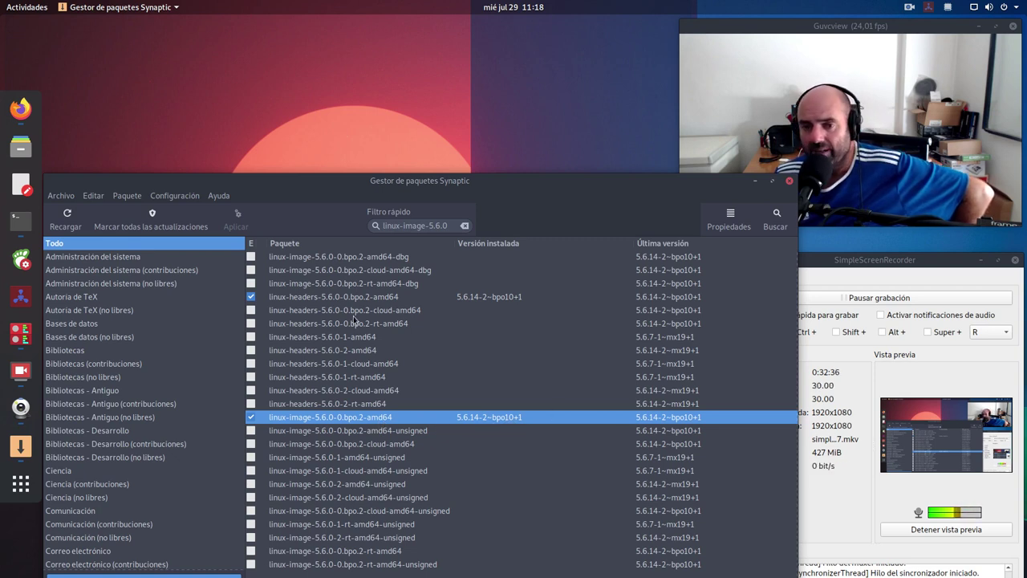
click(313, 298)
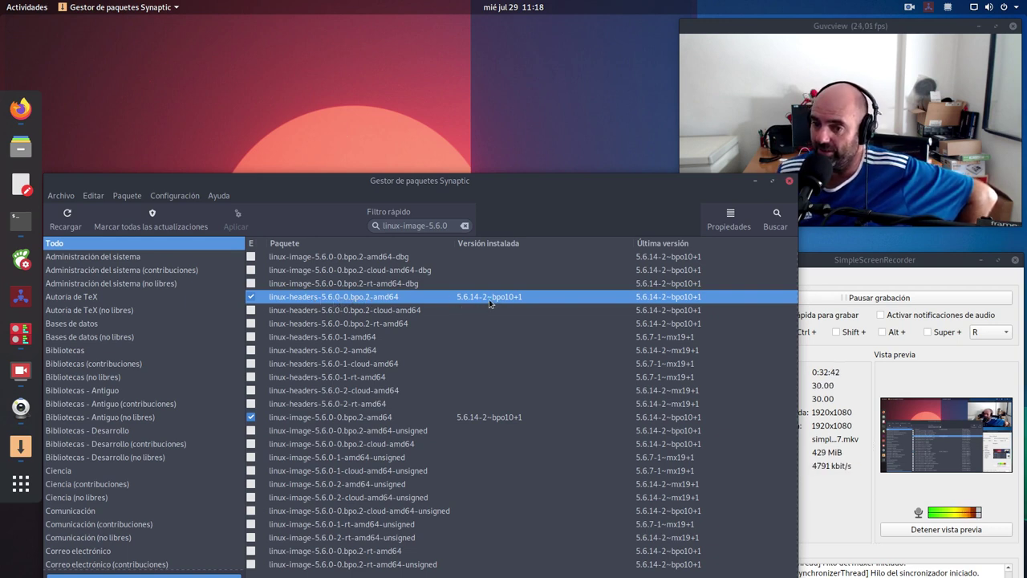
click(464, 417)
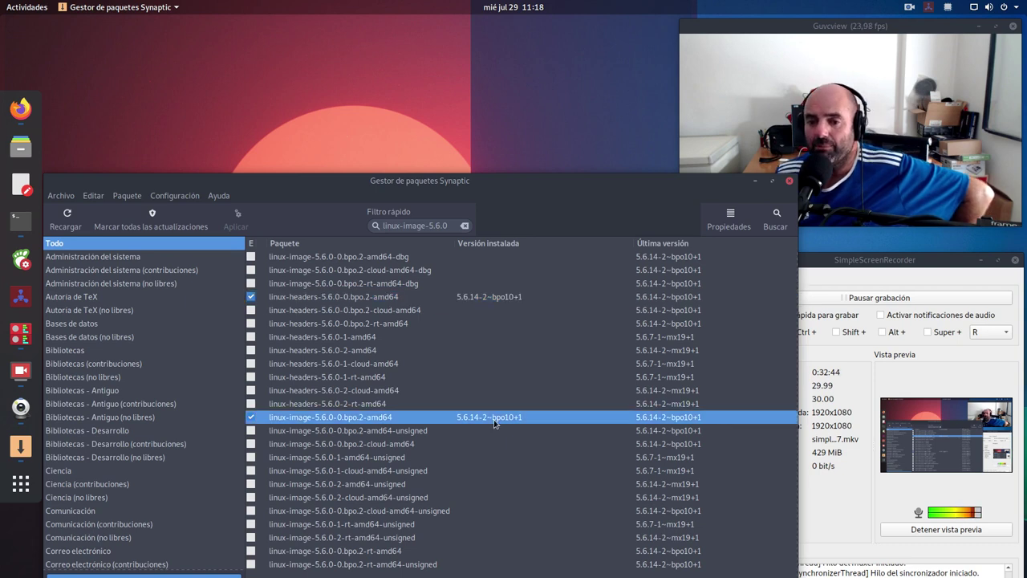
click(352, 296)
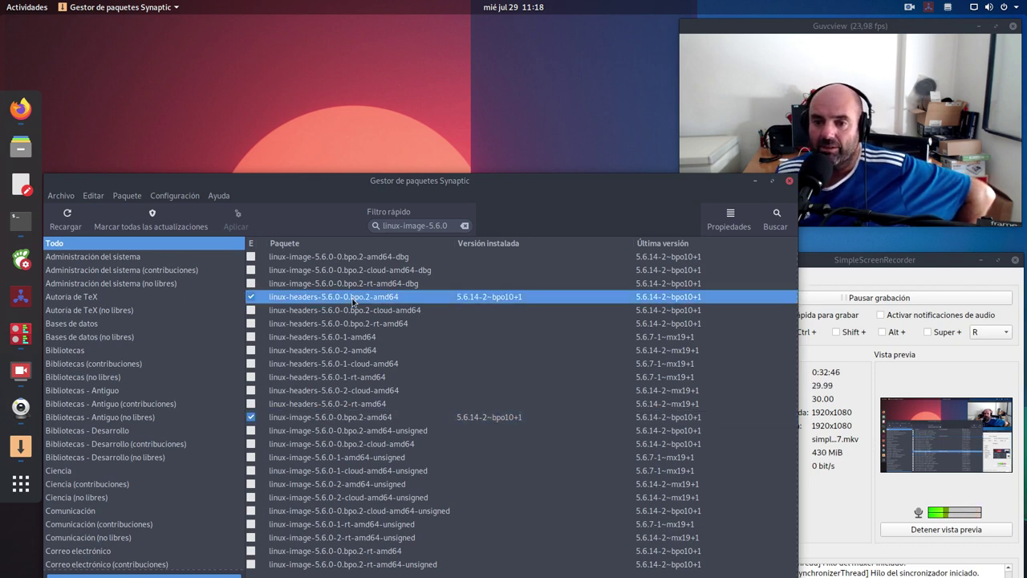
click(408, 285)
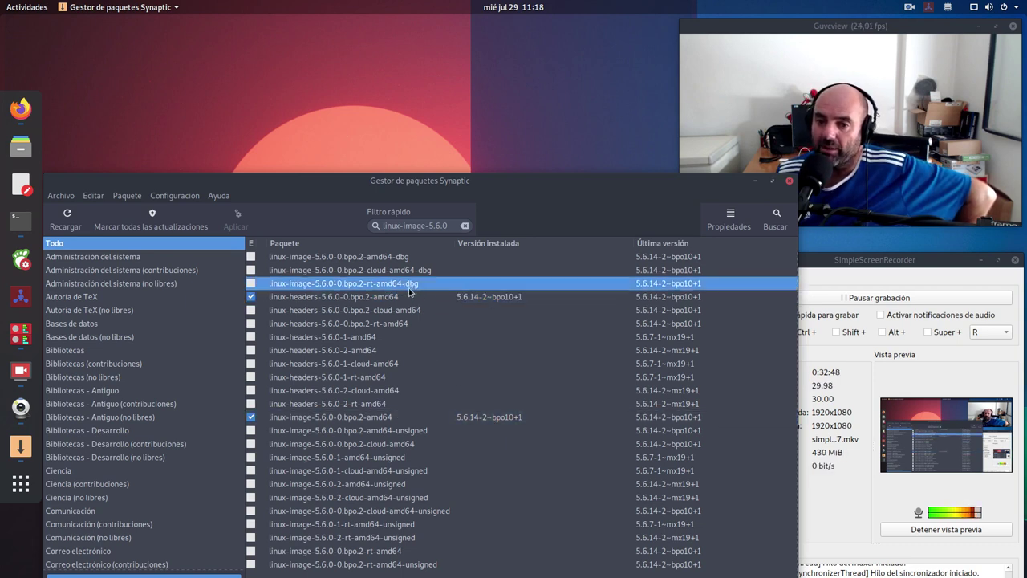
click(415, 272)
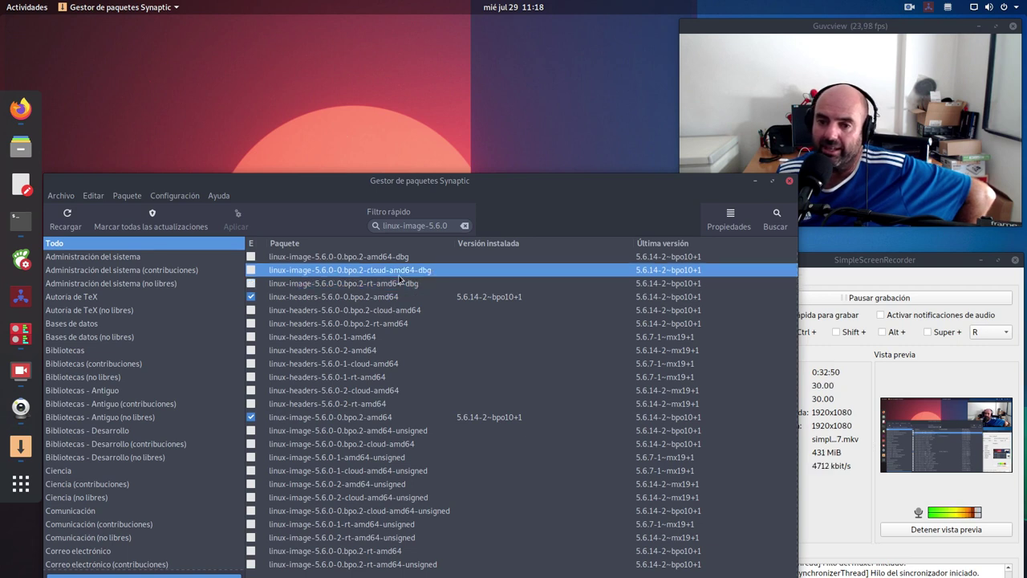
click(395, 257)
click(334, 297)
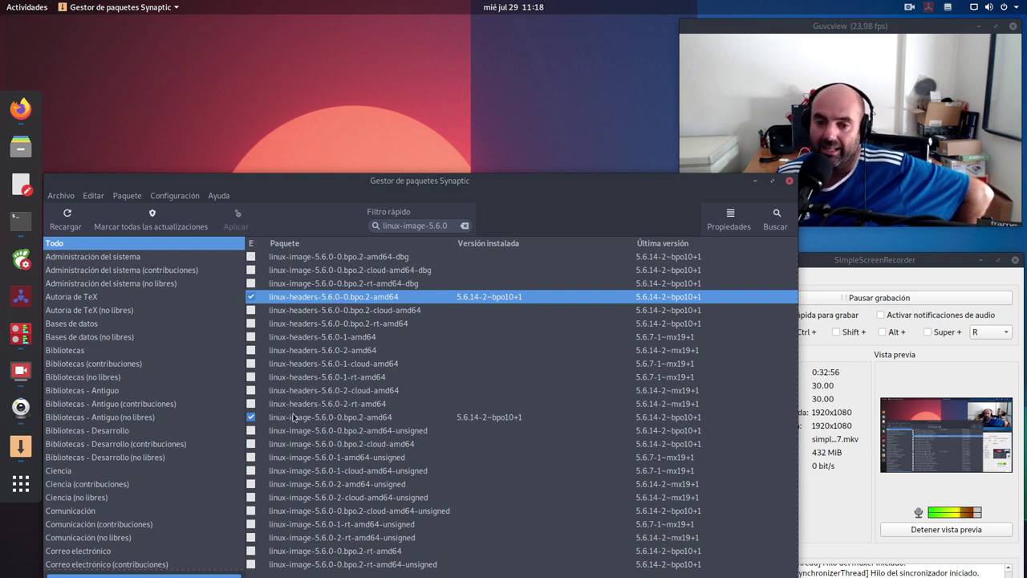
click(294, 416)
click(308, 297)
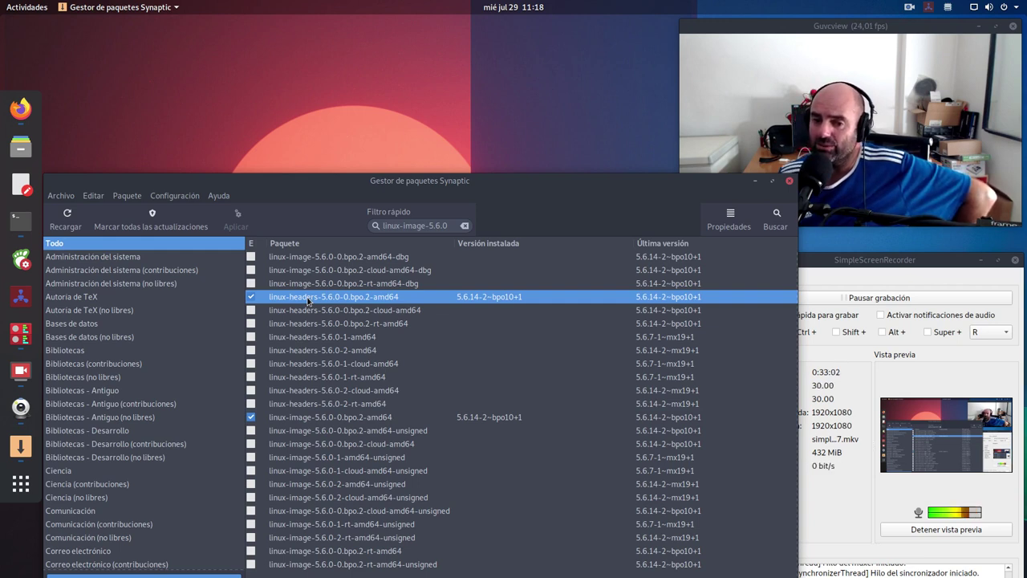
click(302, 417)
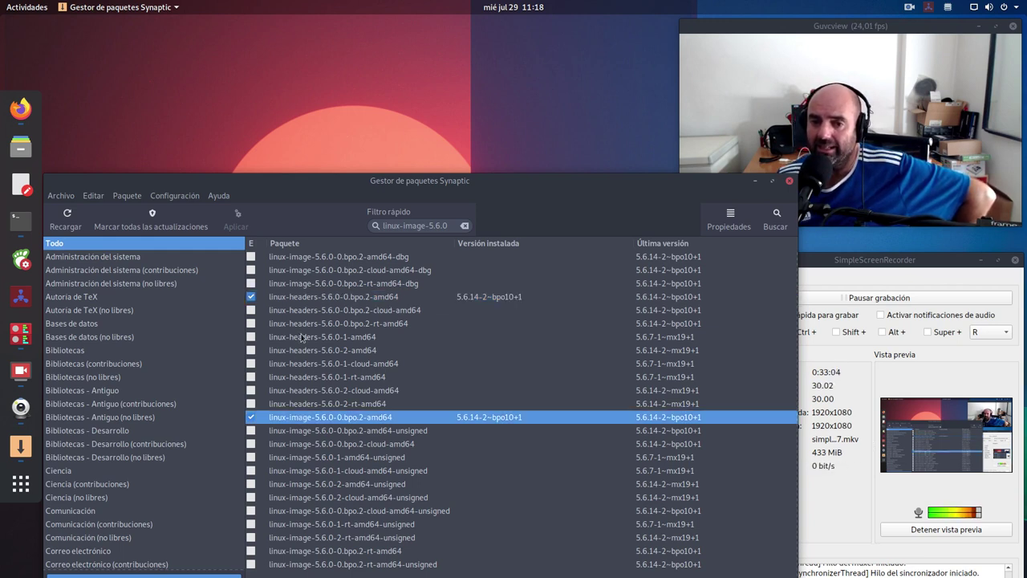
Review the marking options available for the installed linux-headers-5.6.0-0.bpo.2-amd64 package without choosing any
click(313, 299)
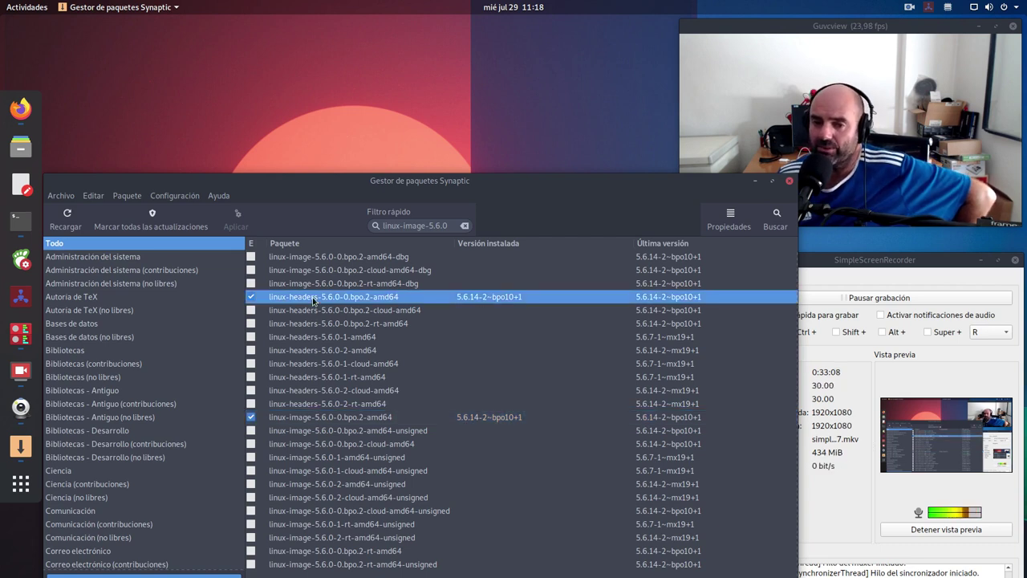
right_click(313, 299)
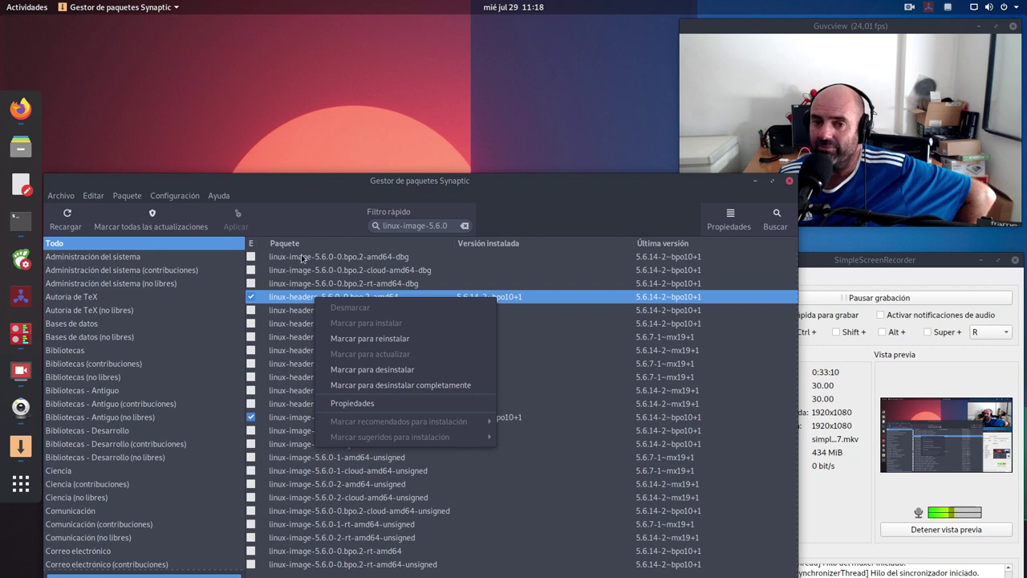
click(316, 196)
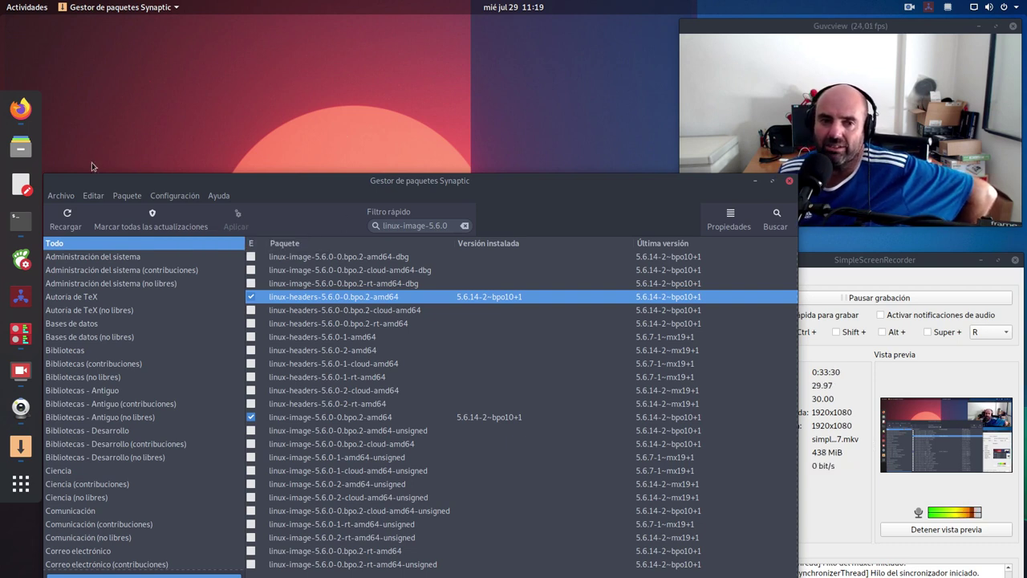
Open the Imágenes folder in the file manager, look through its screenshots, and close the file manager
click(21, 147)
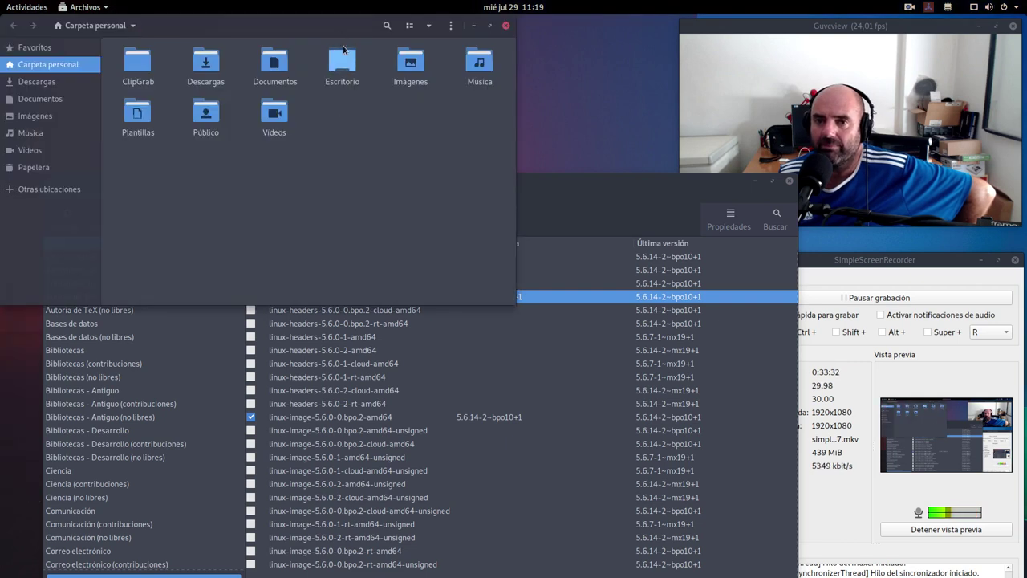
drag(338, 34, 458, 111)
double_click(530, 138)
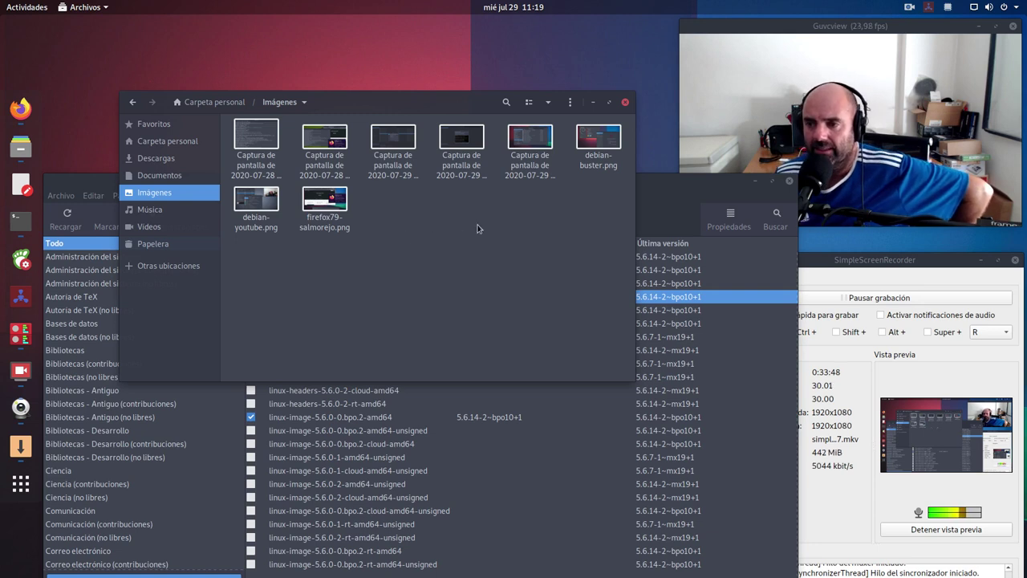
click(625, 104)
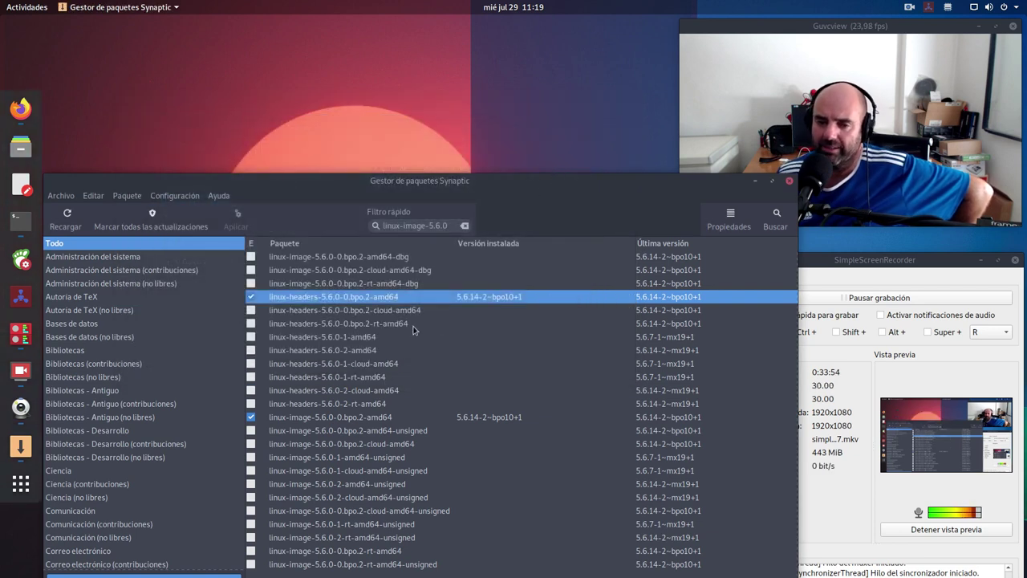
Check the installed 5.6.0-0.bpo.2-amd64 image and headers packages once more, and close Synaptic
click(366, 419)
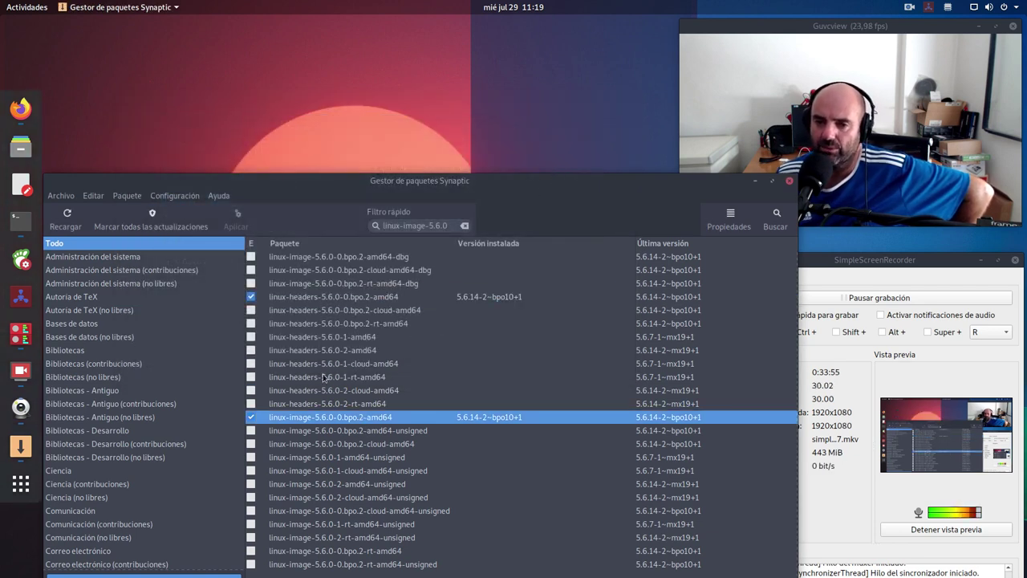
click(323, 298)
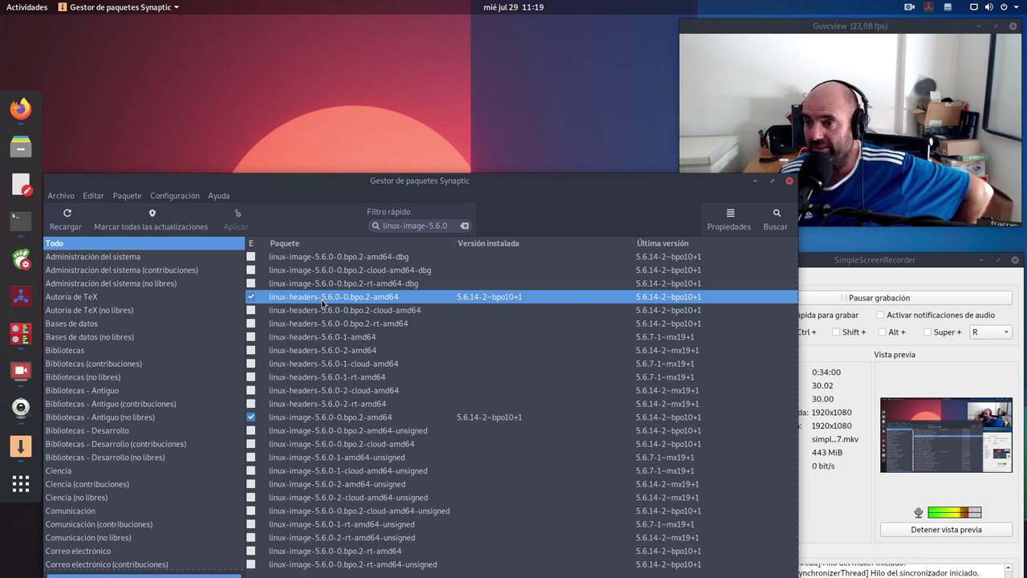
click(790, 184)
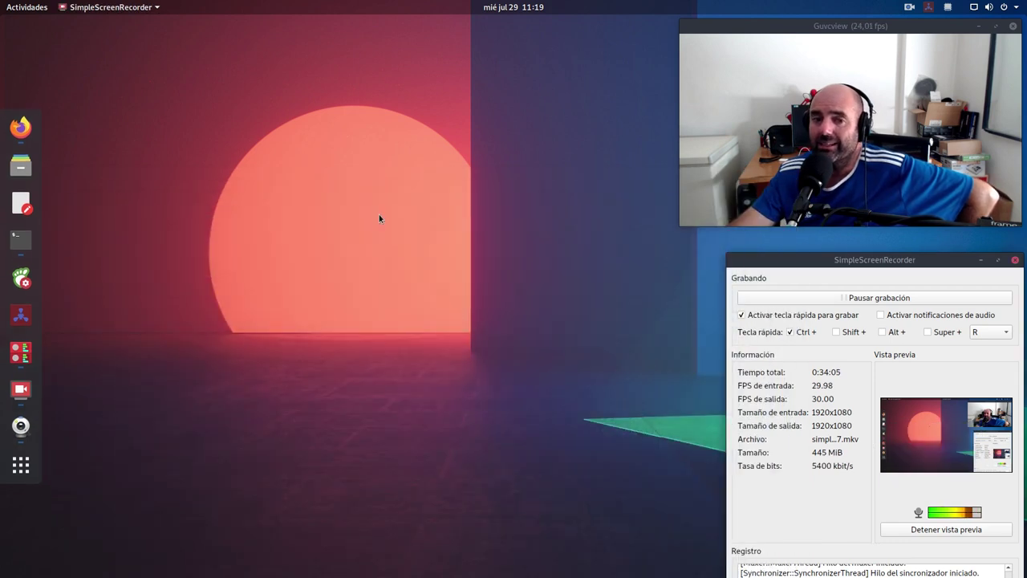
Regenerate the GRUB configuration from the terminal with sudo update-grub, and minimize the terminal
click(21, 240)
scroll(320, 317, down, 10)
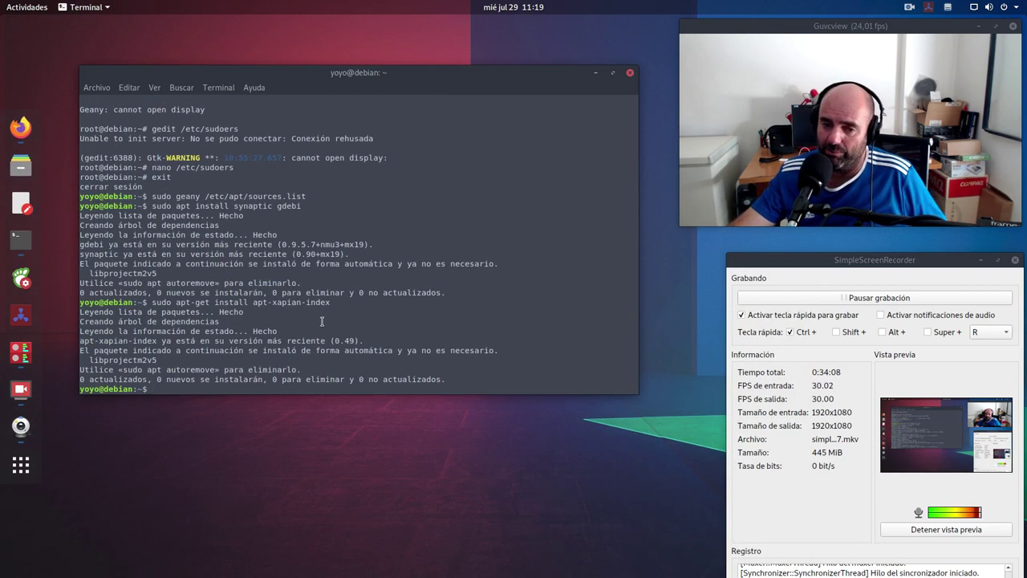
text(sudo up)
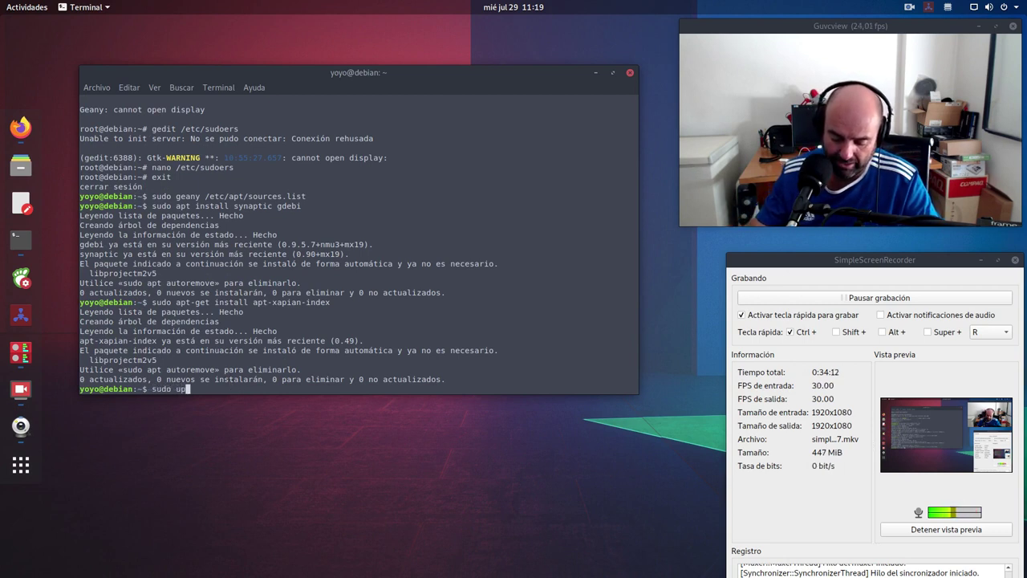
text(date)
text(-grub)
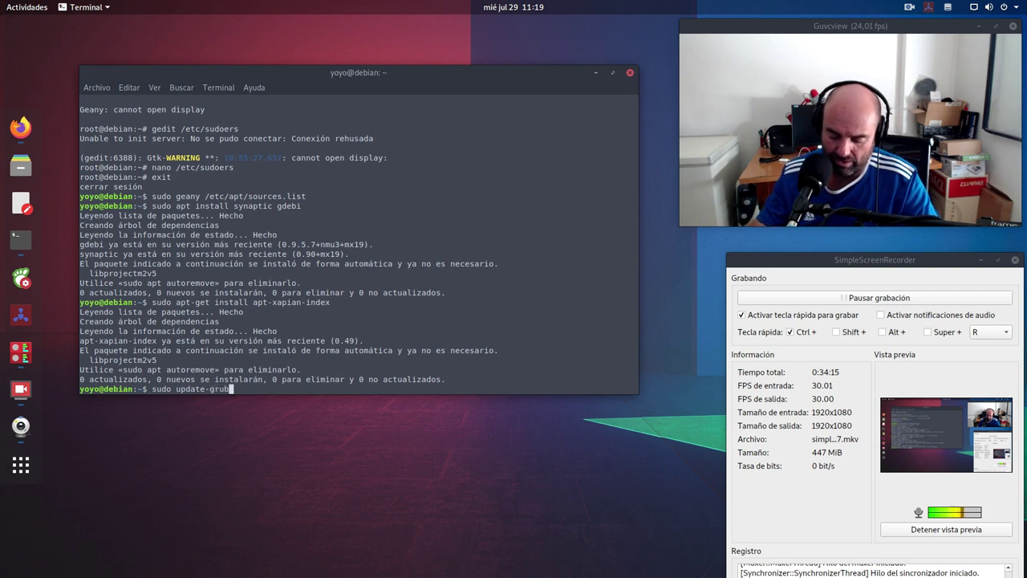
key(Return)
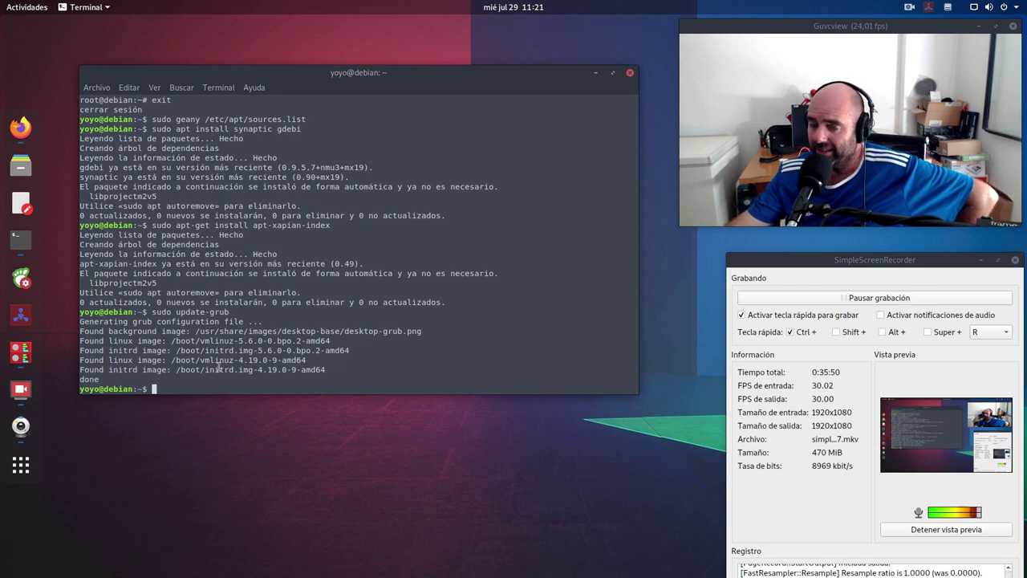
click(594, 72)
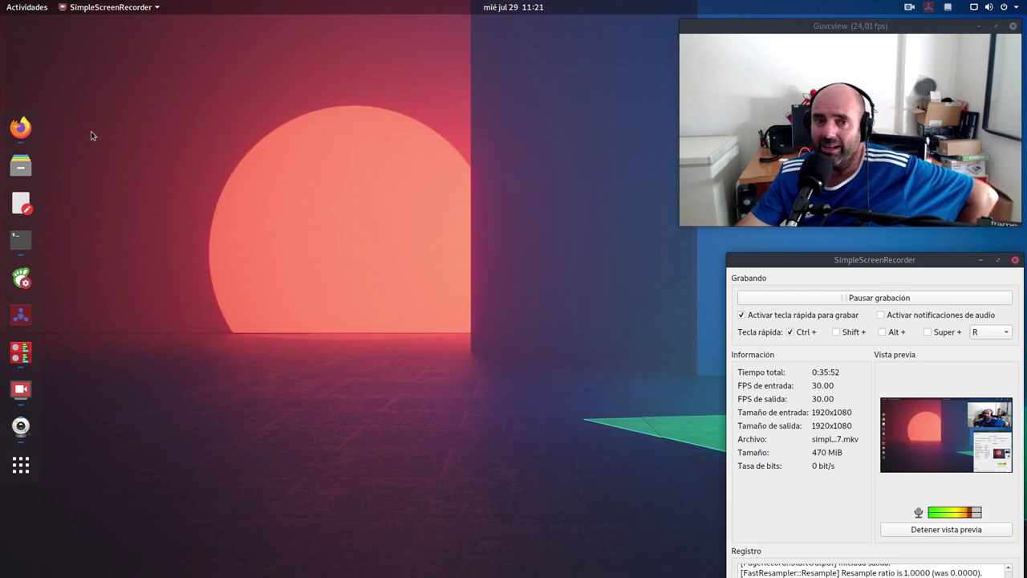
Switch to Firefox, bring up the article "Devolver a Linux el bonito GRUB", accept the cookie notice, and look over its introduction
click(27, 131)
click(328, 48)
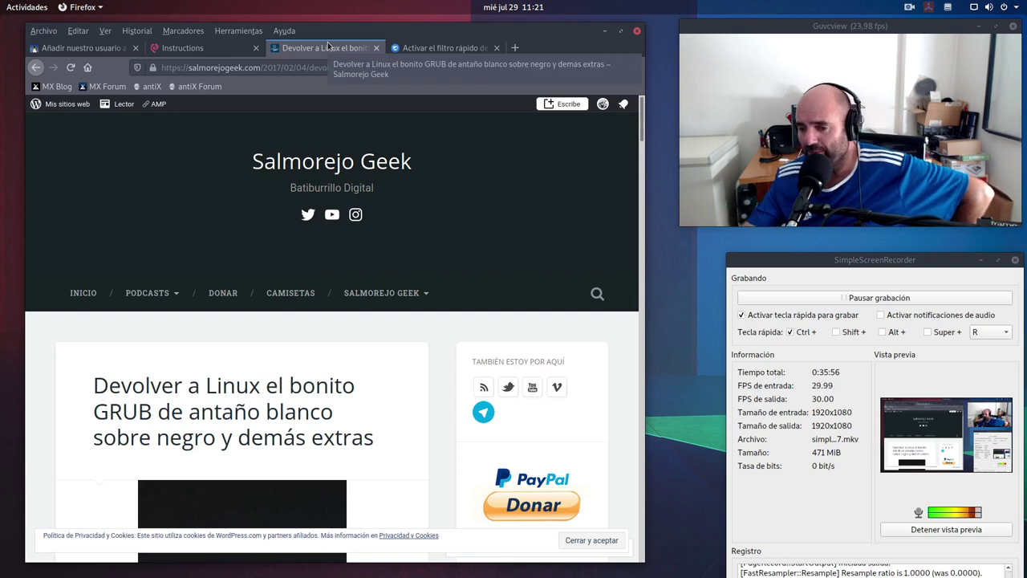
click(591, 540)
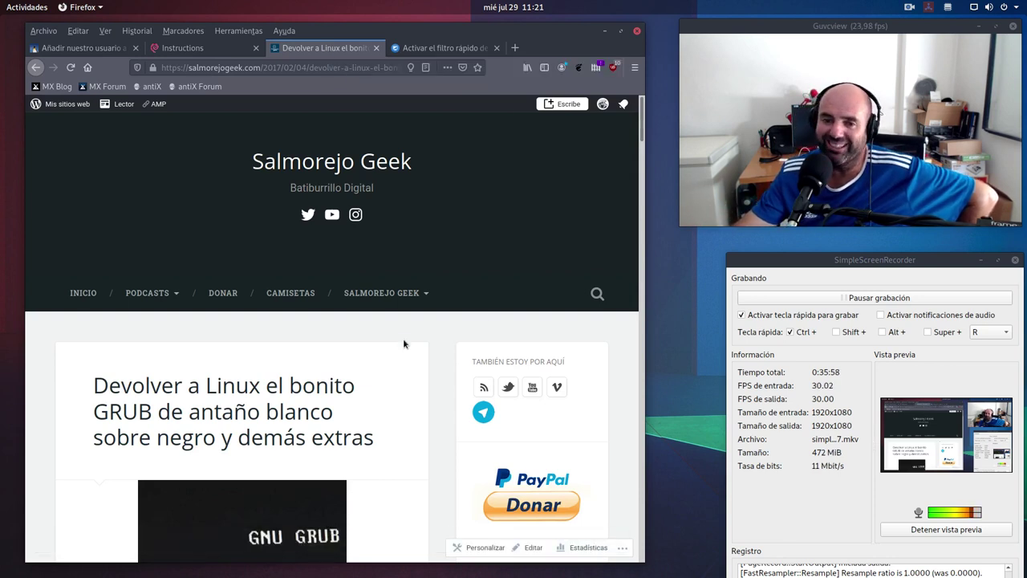
scroll(396, 336, down, 3)
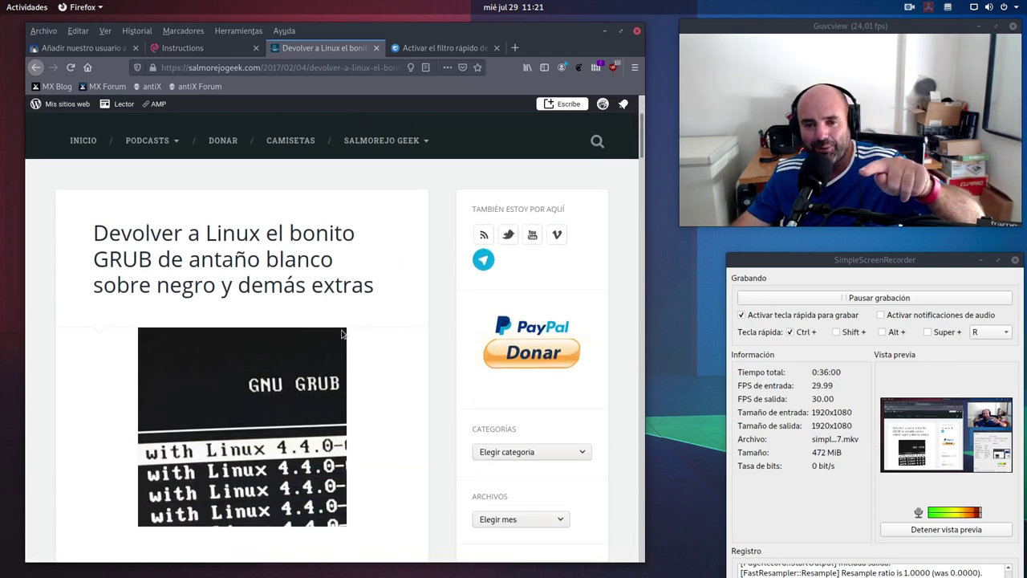
scroll(343, 336, up, 2)
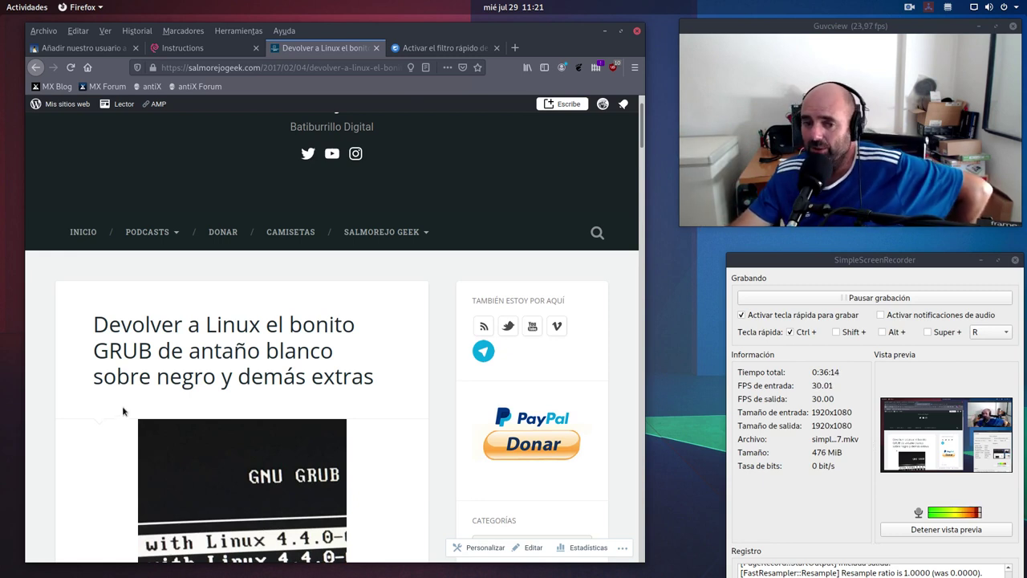
scroll(99, 437, down, 5)
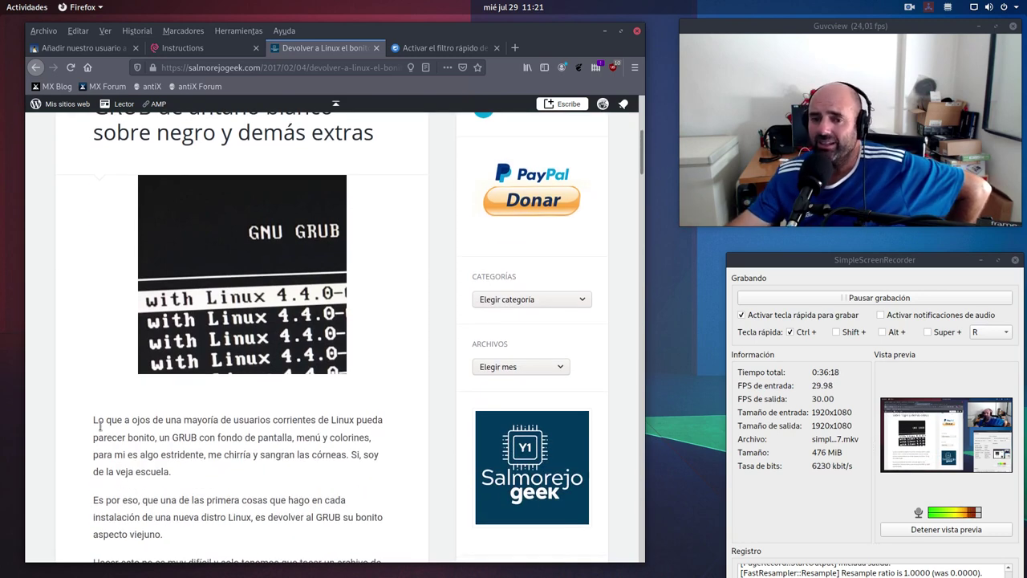
scroll(112, 415, down, 3)
scroll(142, 402, up, 6)
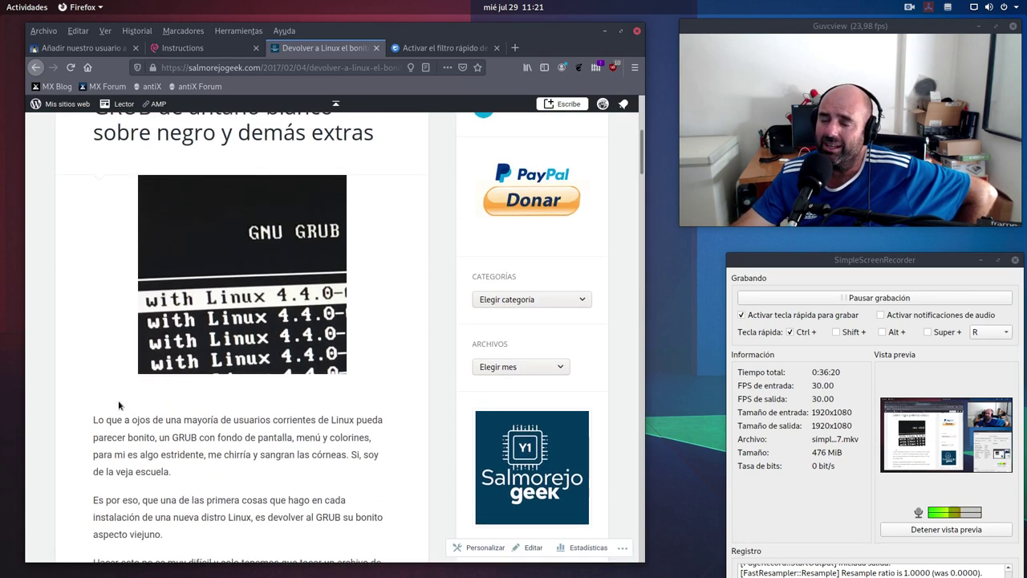
scroll(235, 233, up, 3)
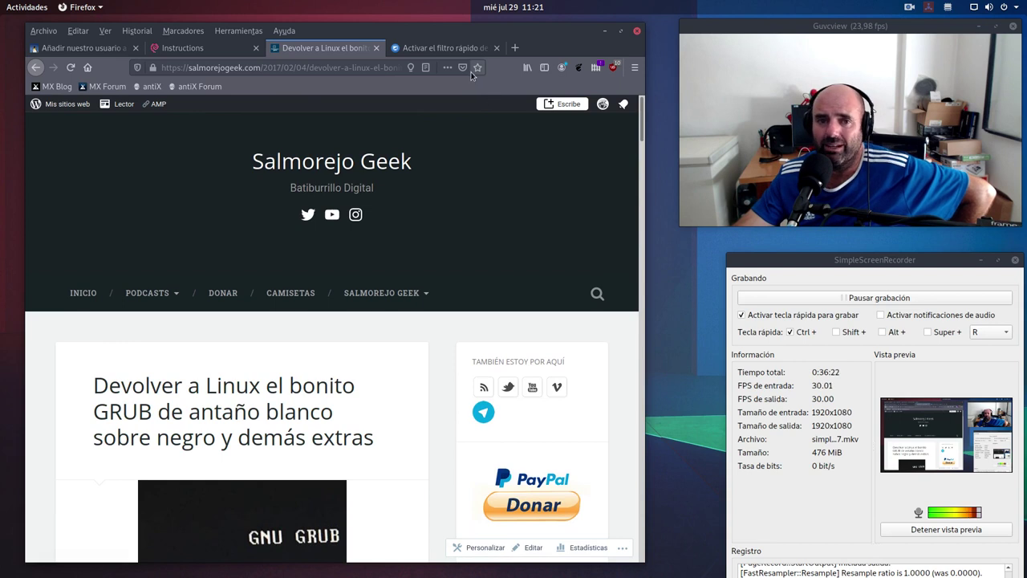
Load the bookmarked Salmorejo Geek home page in a new browser tab
click(514, 48)
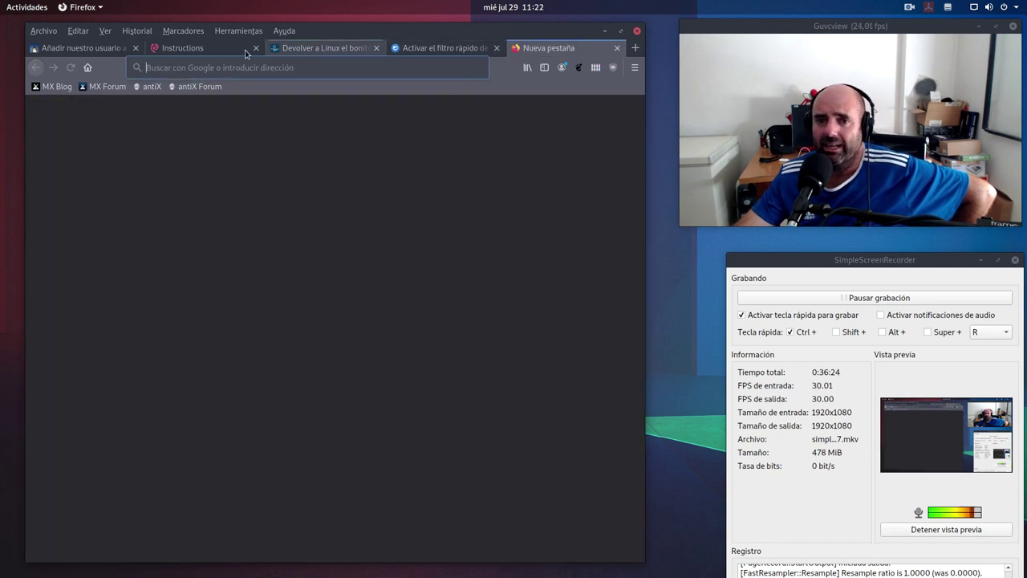
click(199, 32)
click(204, 157)
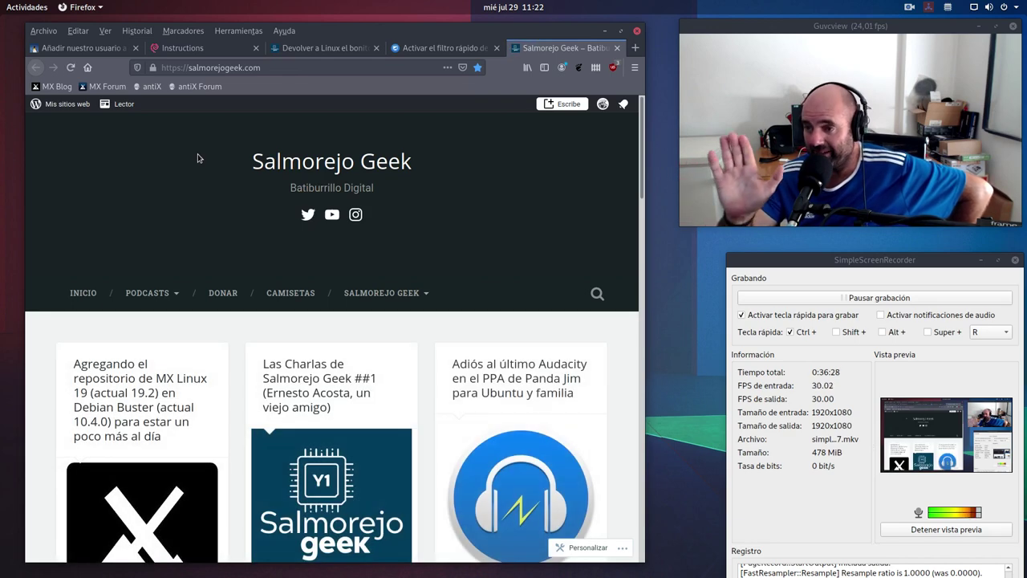
Go back to the GRUB article and examine its configuration instructions and example GRUB menu photos
click(306, 52)
scroll(120, 241, down, 5)
scroll(71, 297, down, 3)
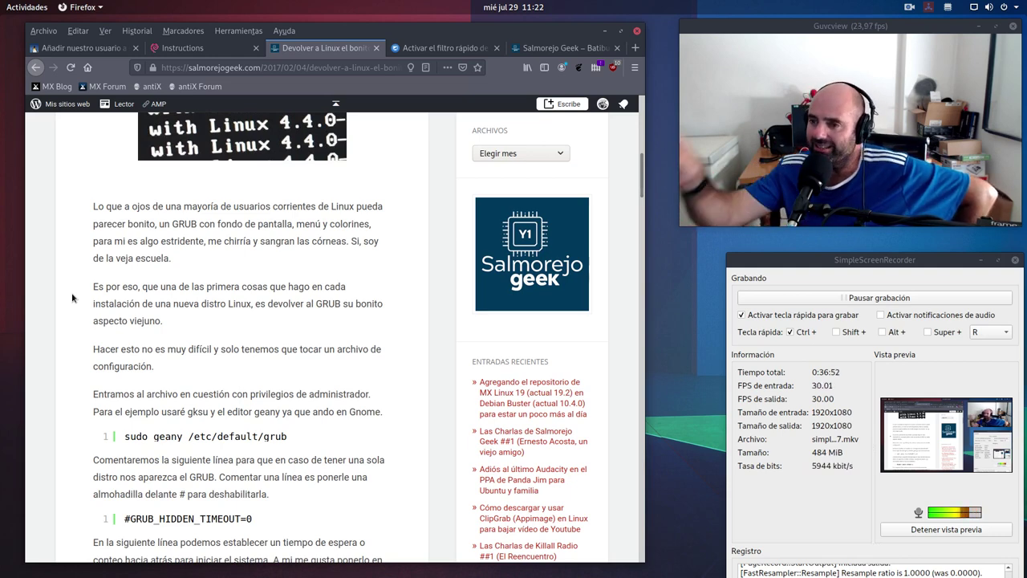
scroll(96, 415, down, 2)
scroll(96, 416, up, 3)
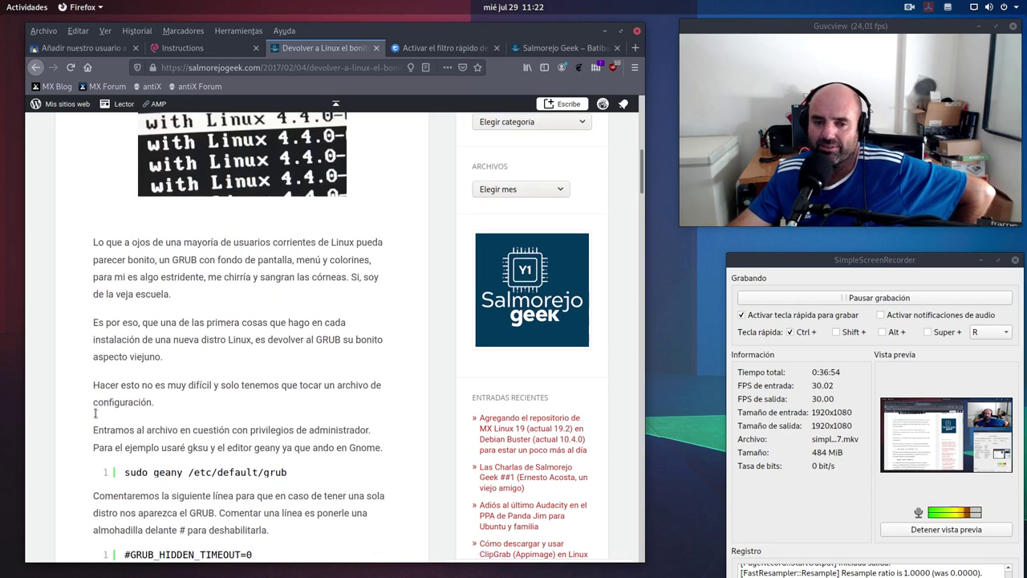
scroll(175, 481, down, 2)
scroll(175, 481, up, 10)
scroll(181, 481, down, 9)
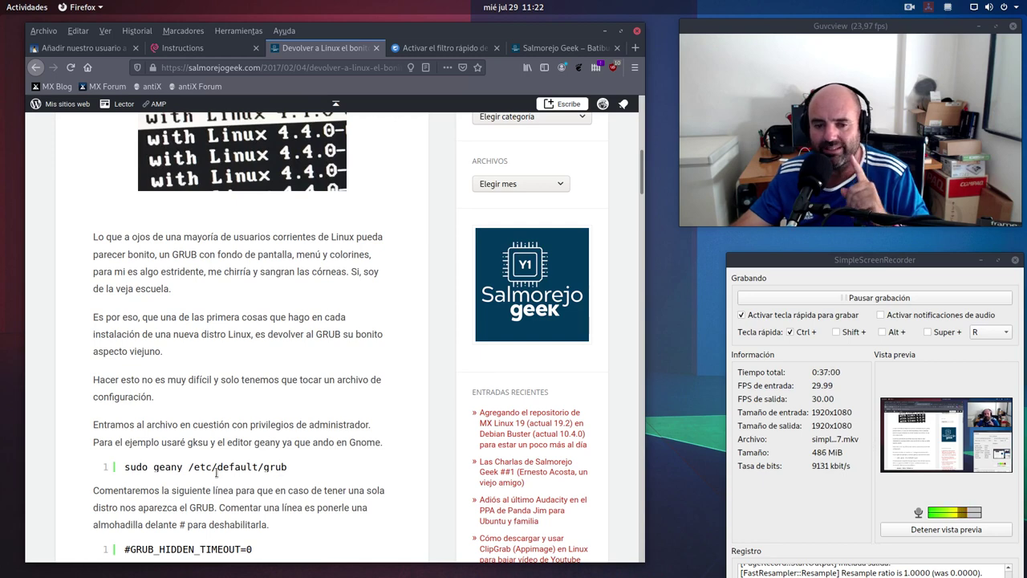
scroll(265, 471, up, 5)
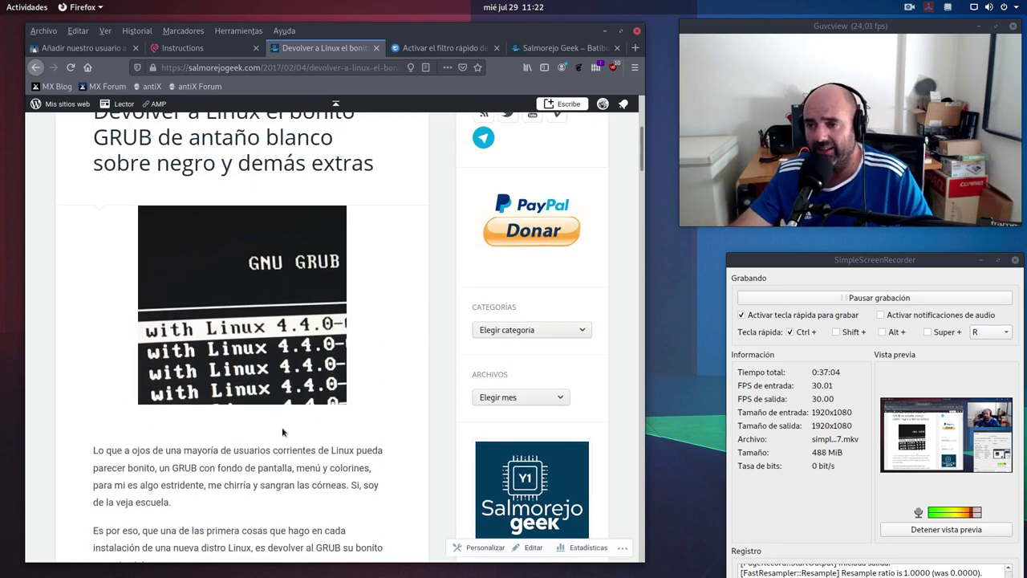
scroll(270, 368, down, 9)
scroll(264, 372, up, 7)
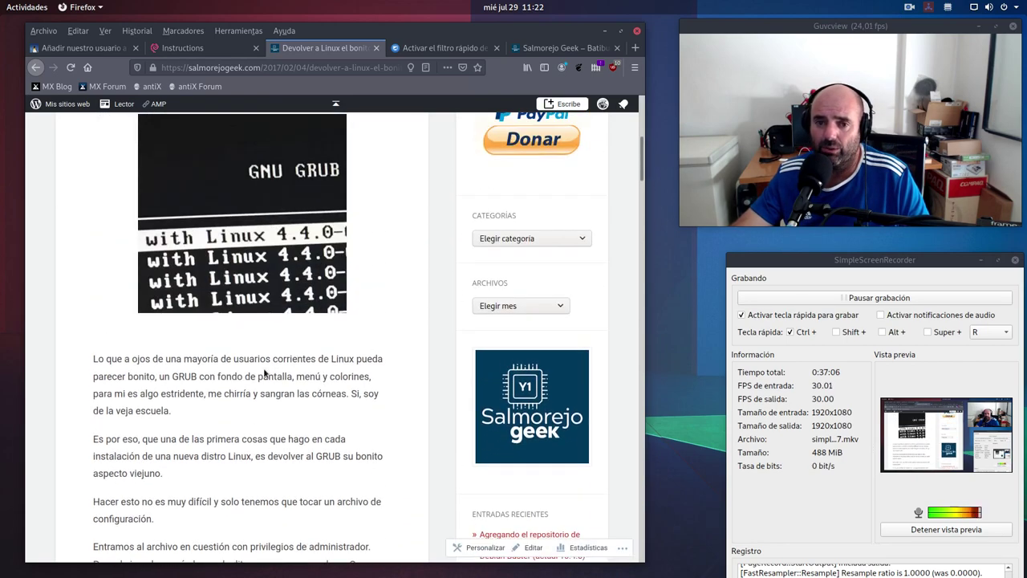
scroll(272, 273, down, 20)
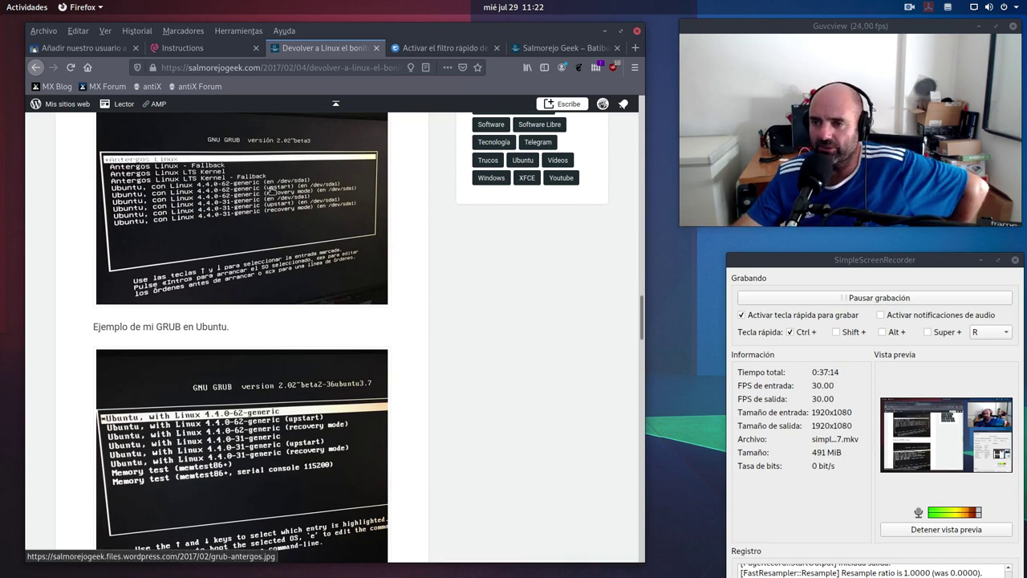
scroll(273, 229, up, 10)
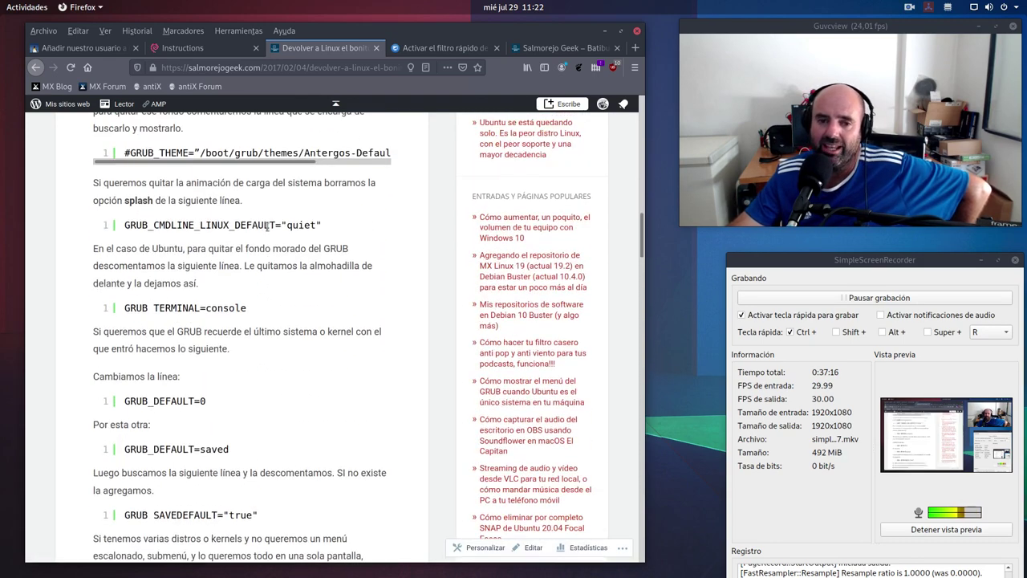
scroll(267, 227, up, 8)
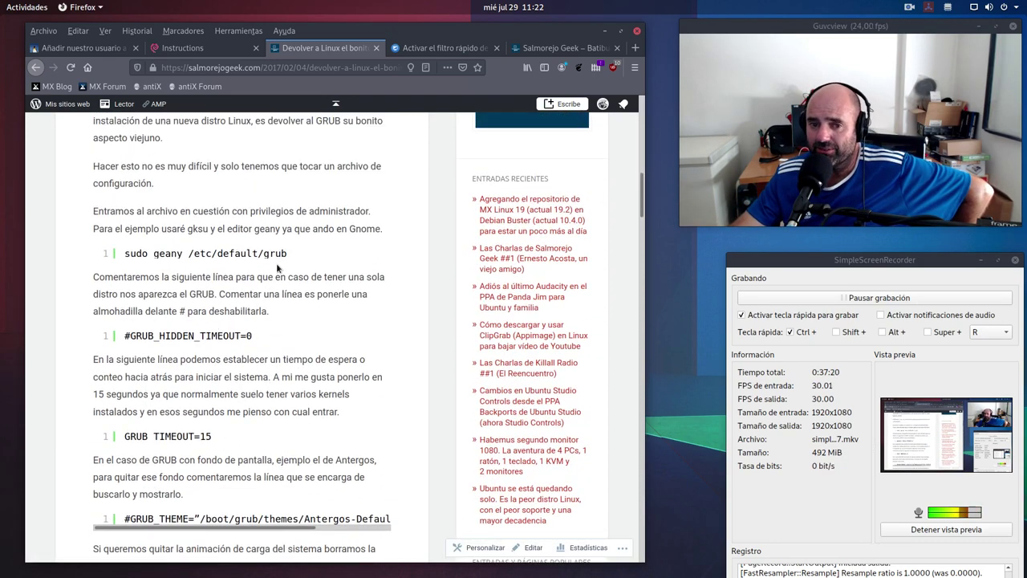
Copy the article's command sudo geany /etc/default/grub, run it in the terminal, and reposition the Geany window that opens
drag(290, 256, 126, 256)
right_click(125, 255)
click(149, 262)
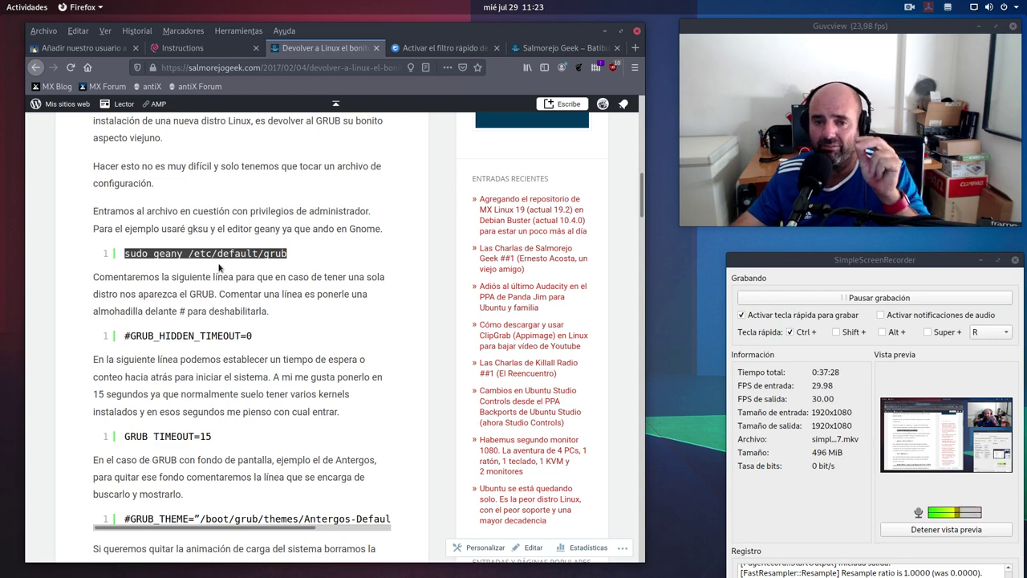
key(super)
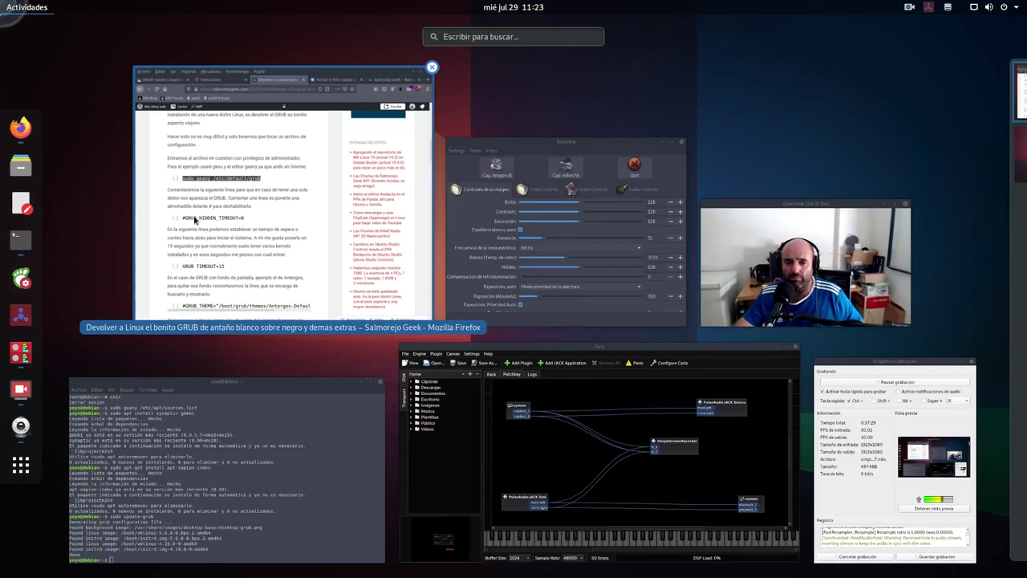
click(271, 422)
right_click(432, 289)
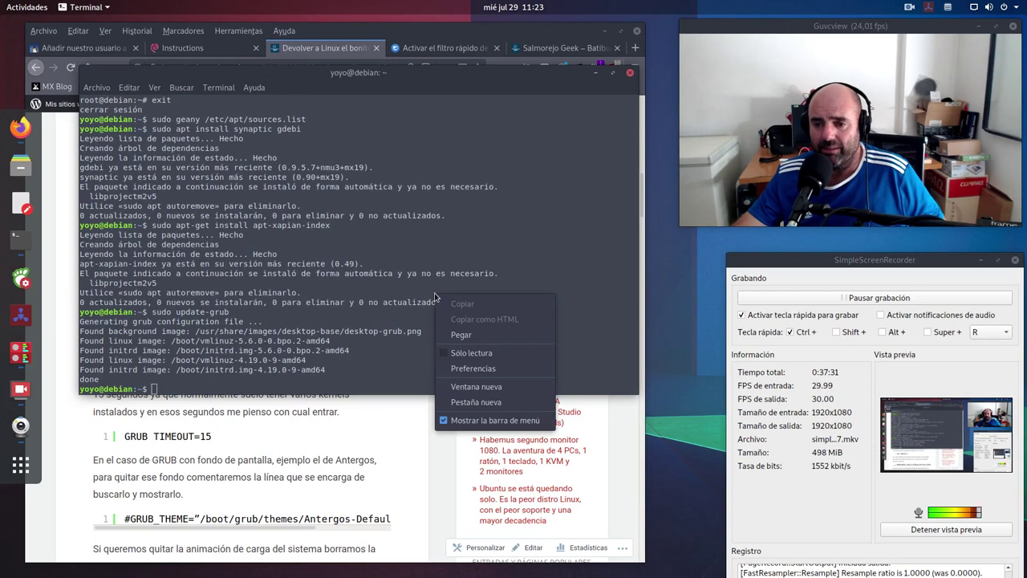
click(479, 335)
key(Return)
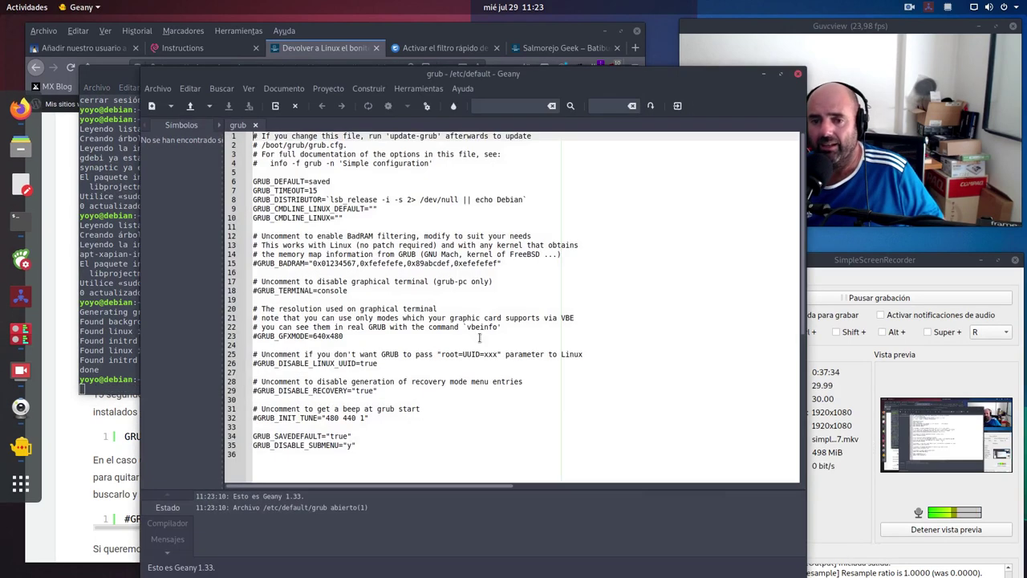
drag(556, 76, 469, 48)
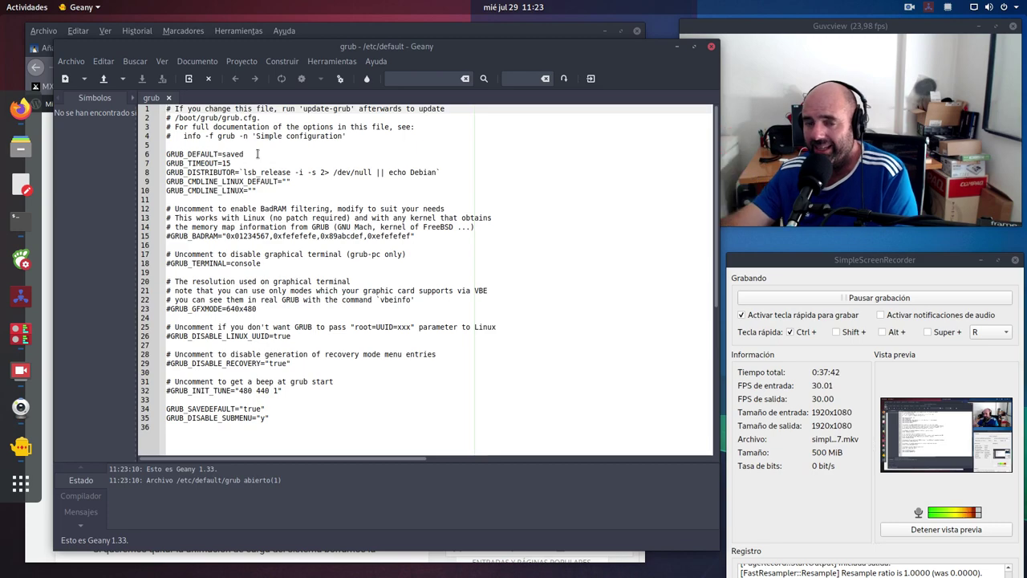
Compare the settings in /etc/default/grub in Geany with the instructions in the Firefox article
mouse_move(2, 2)
click(265, 241)
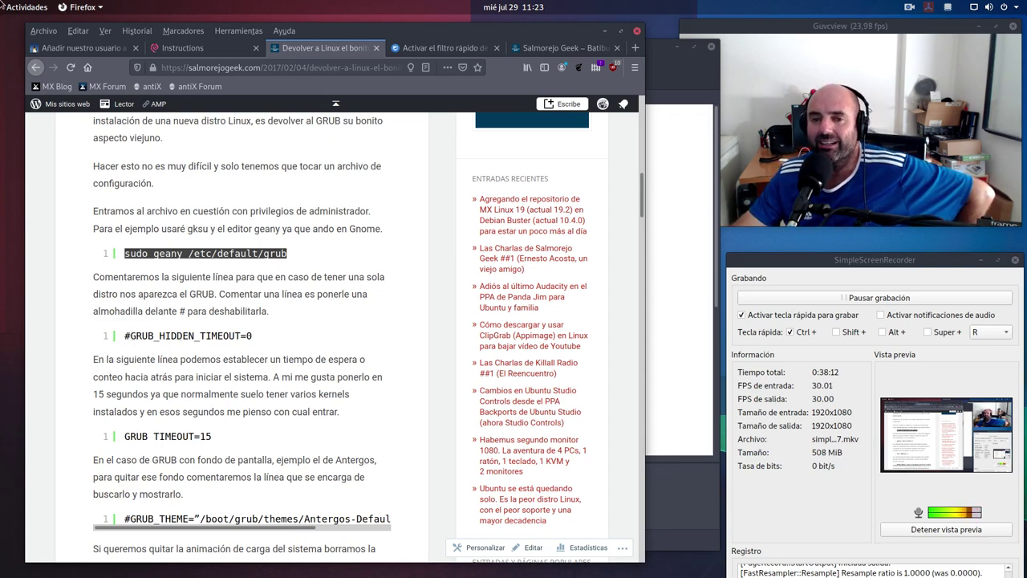
key(super)
click(257, 359)
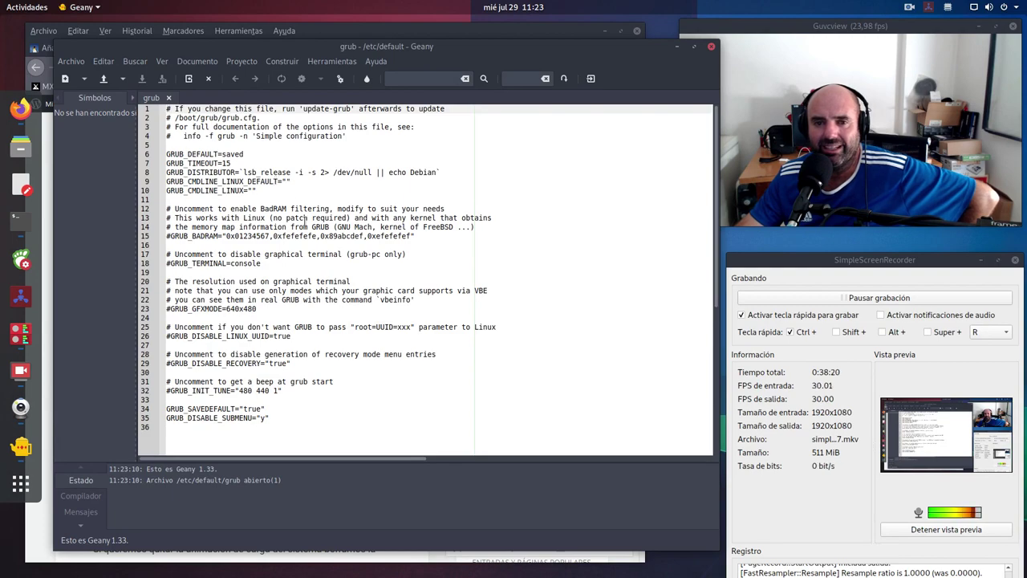
mouse_move(2, 2)
click(285, 228)
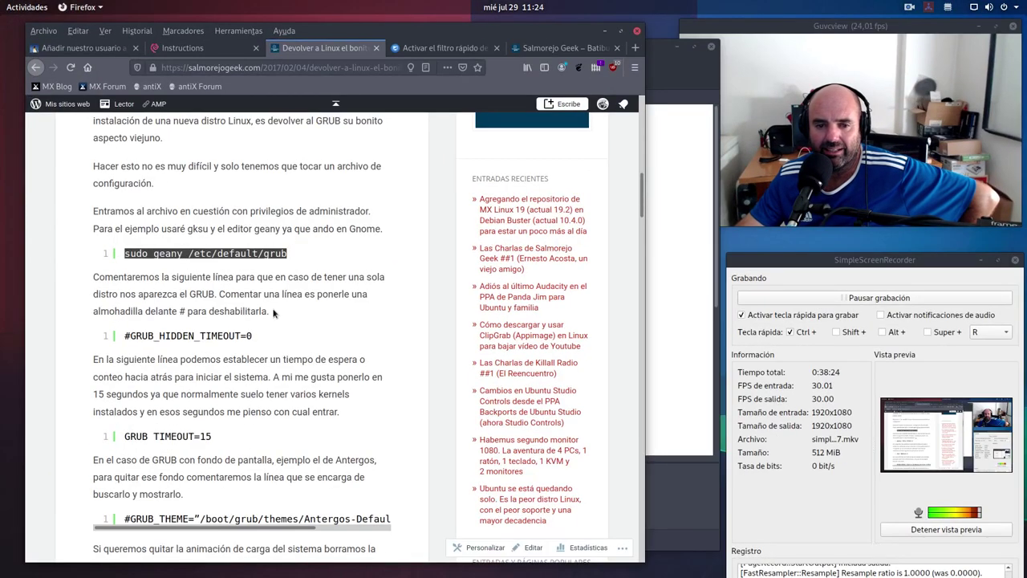
Check the article's commented GRUB_HIDDEN_TIMEOUT line against the grub file open in Geany
drag(253, 336, 157, 338)
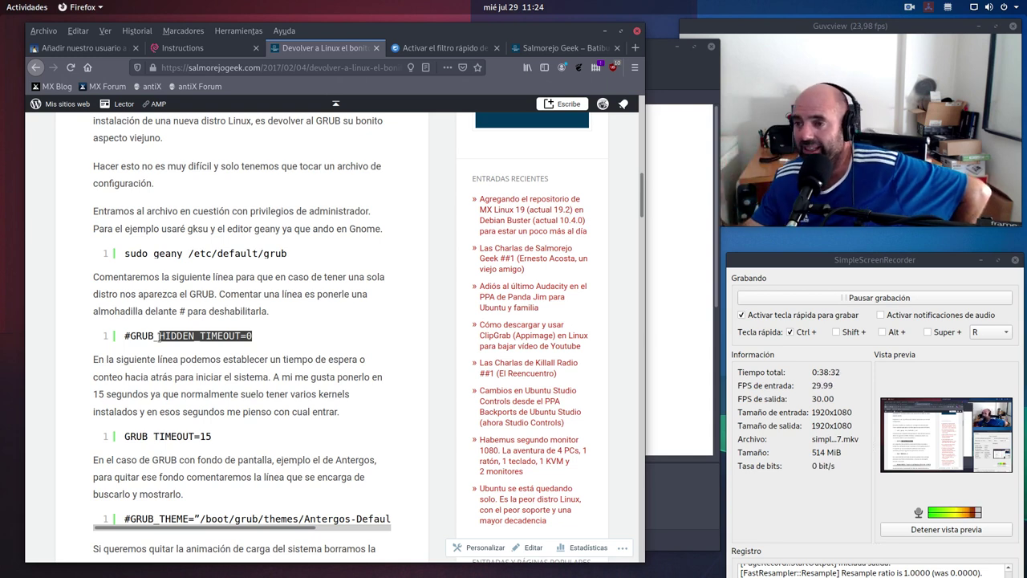
drag(283, 346, 111, 332)
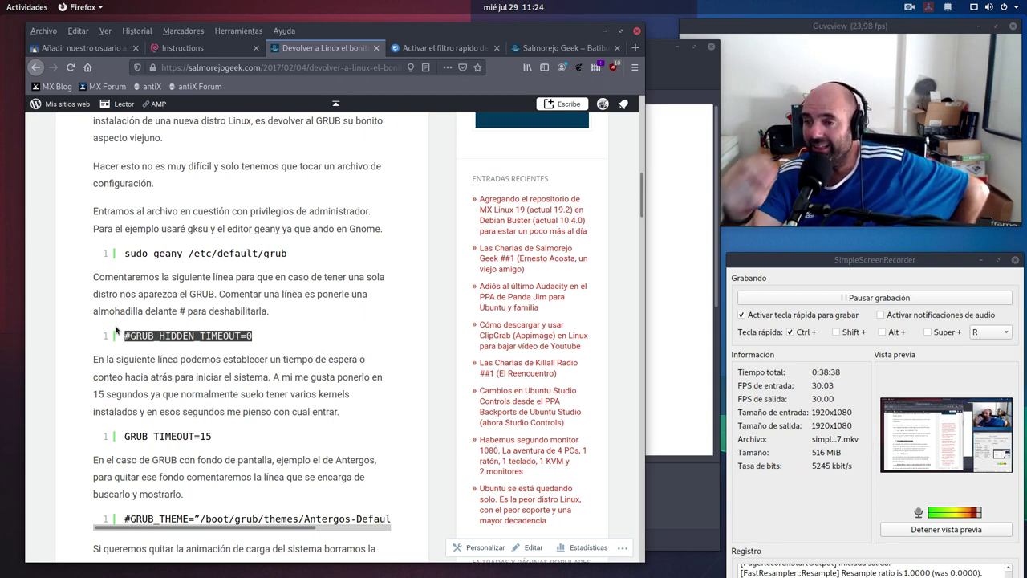
click(324, 333)
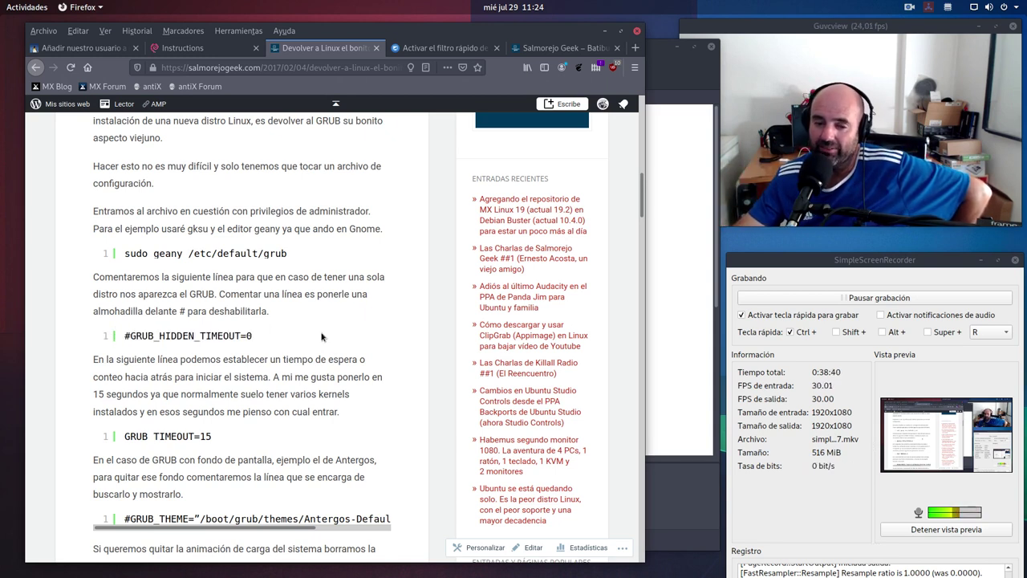
scroll(257, 410, down, 4)
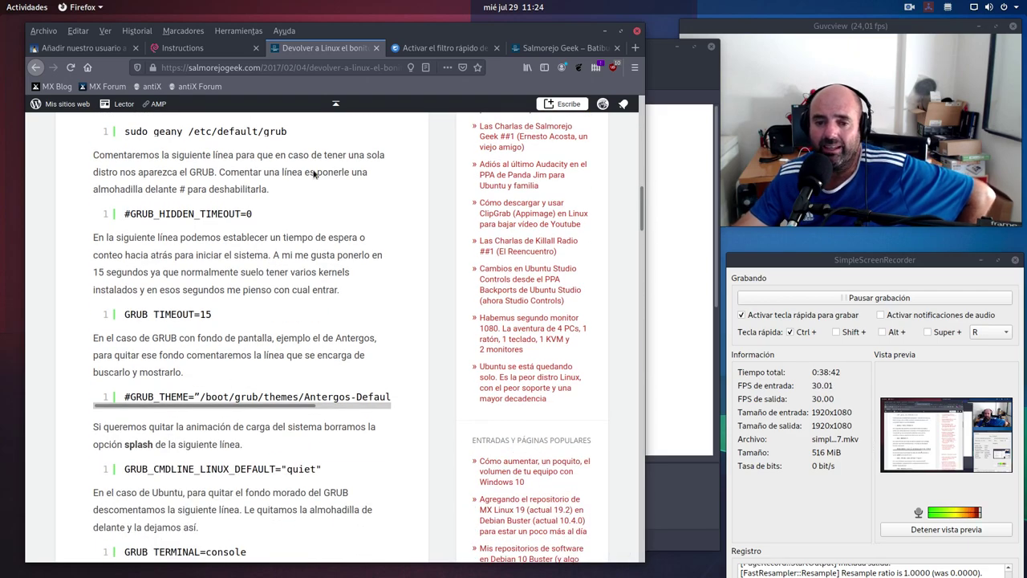
key(super)
click(225, 172)
key(super)
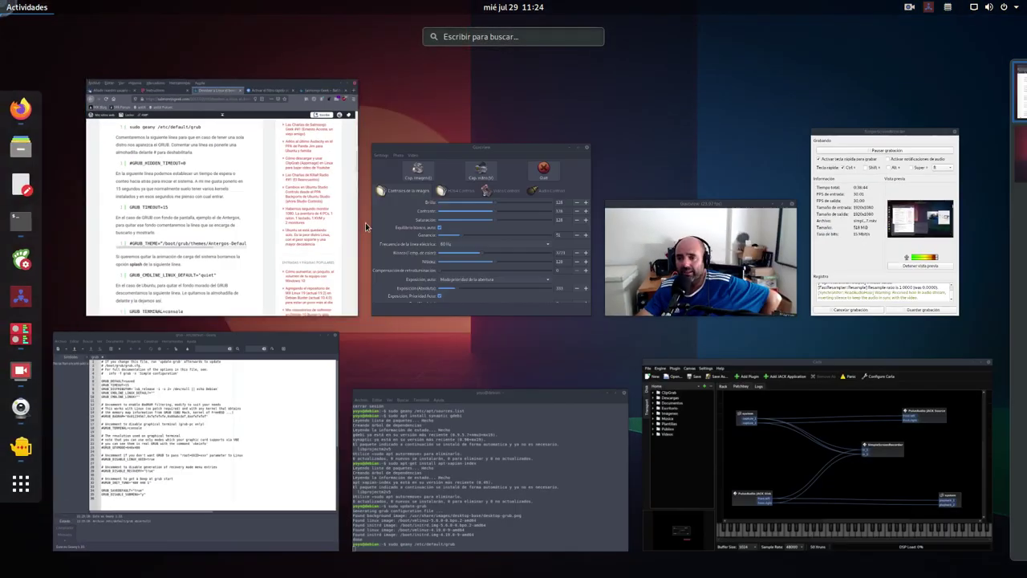
click(201, 440)
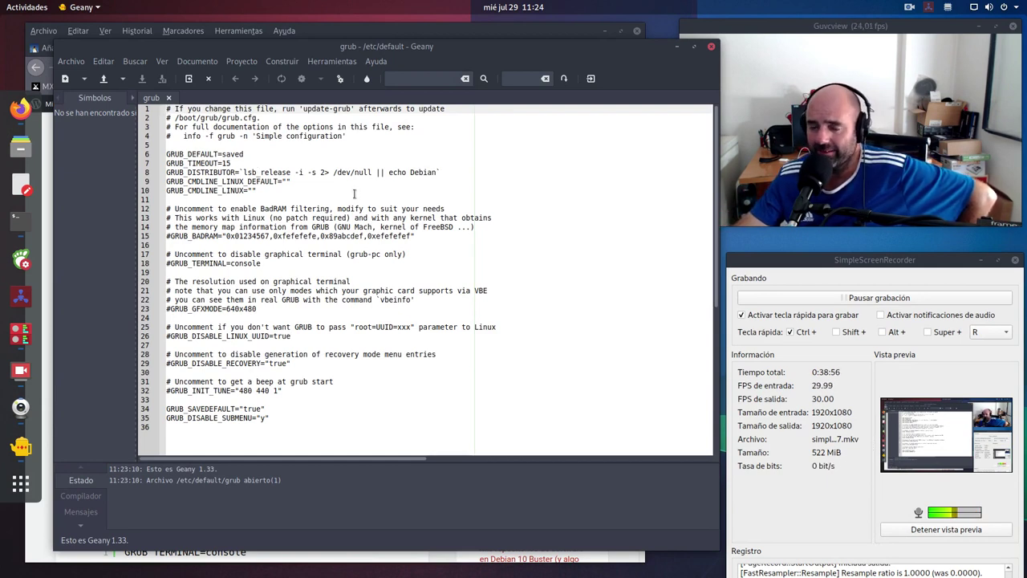
Find the article's instruction for GRUB_DEFAULT=saved in Firefox and locate the matching line in the grub file in Geany
key(super)
click(236, 320)
scroll(289, 273, down, 2)
scroll(289, 271, down, 4)
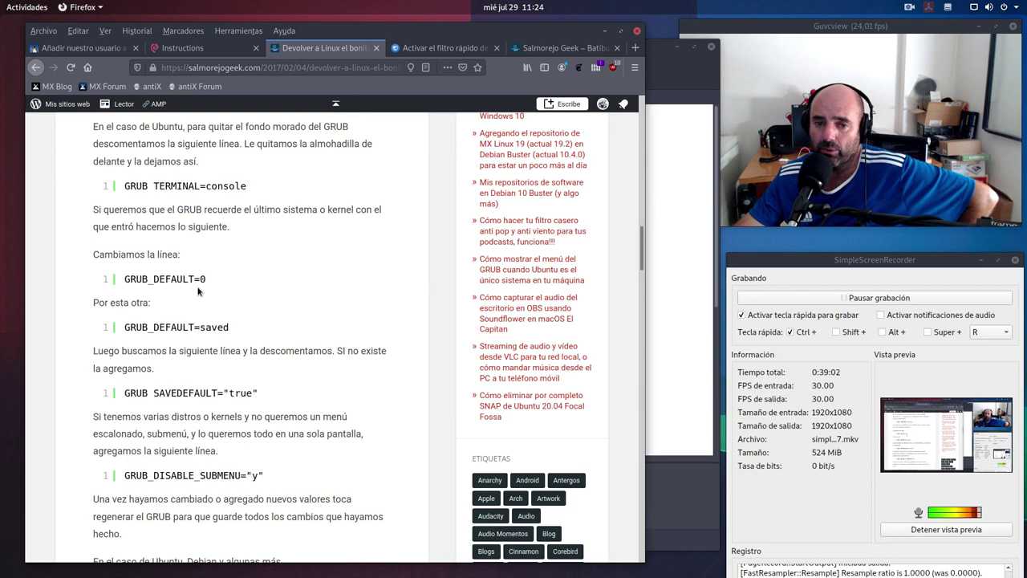
drag(230, 327, 200, 328)
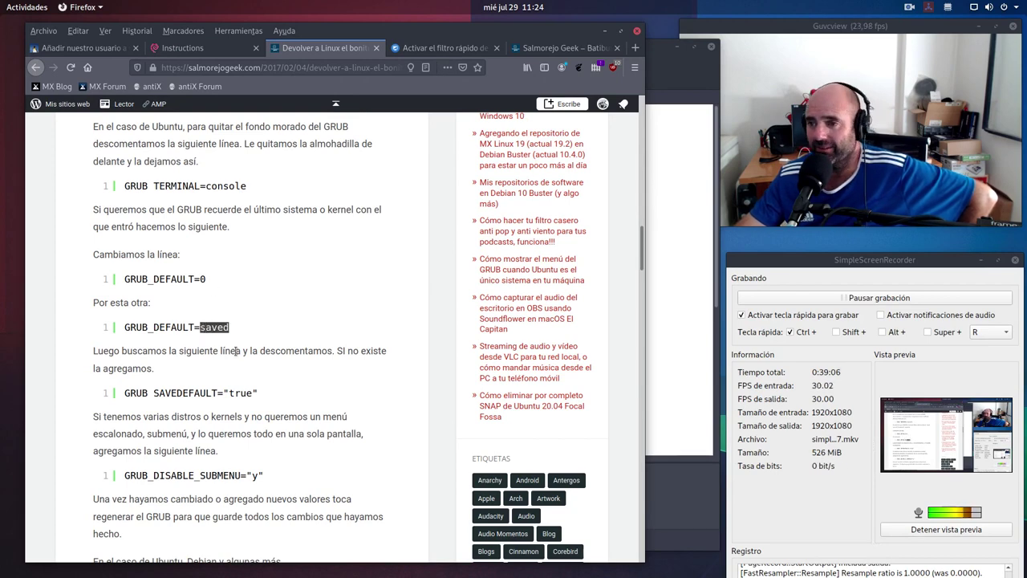
key(super)
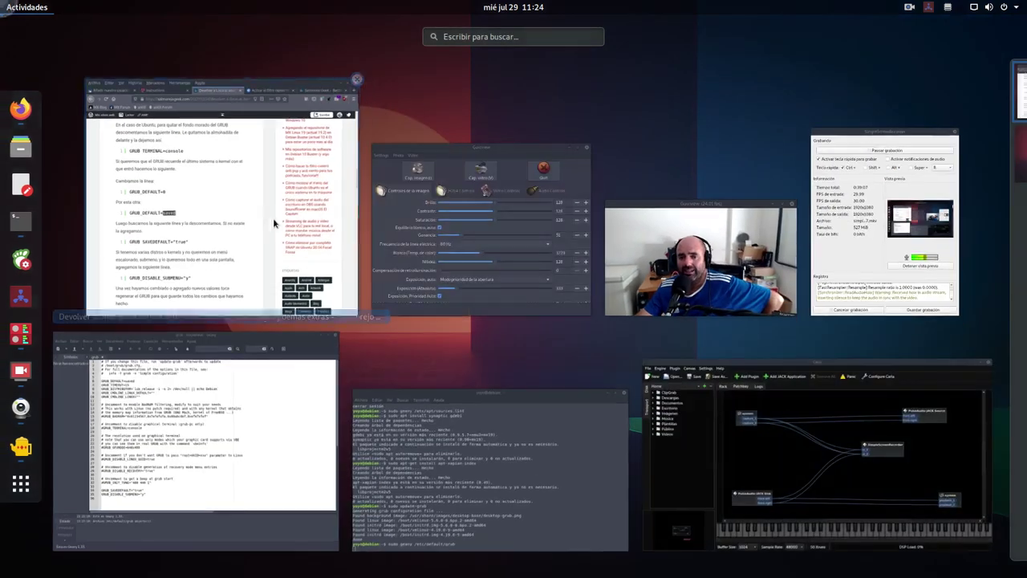
click(217, 391)
drag(250, 154, 159, 150)
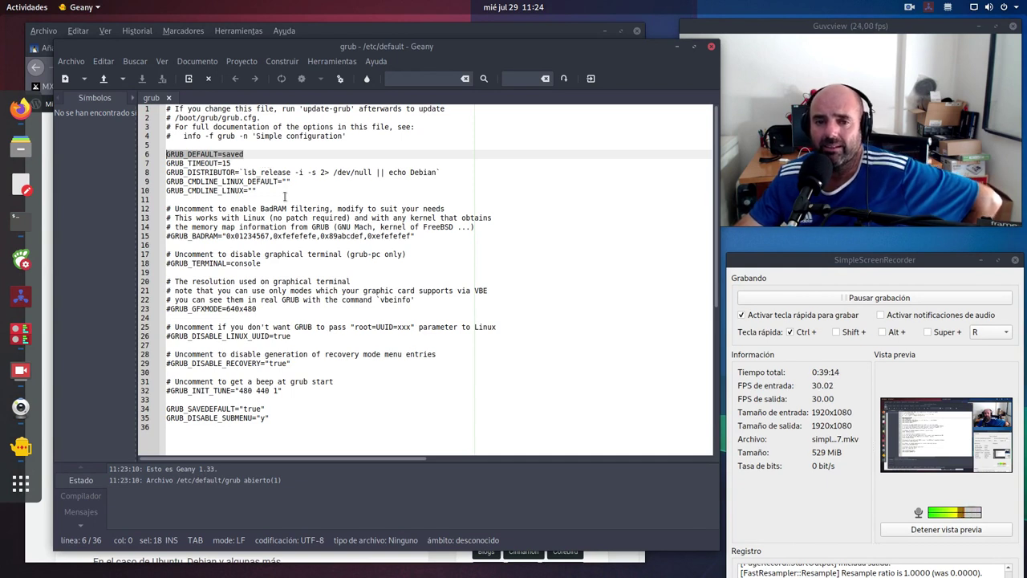
Set GRUB_TIMEOUT to 15 in the grub file
click(242, 163)
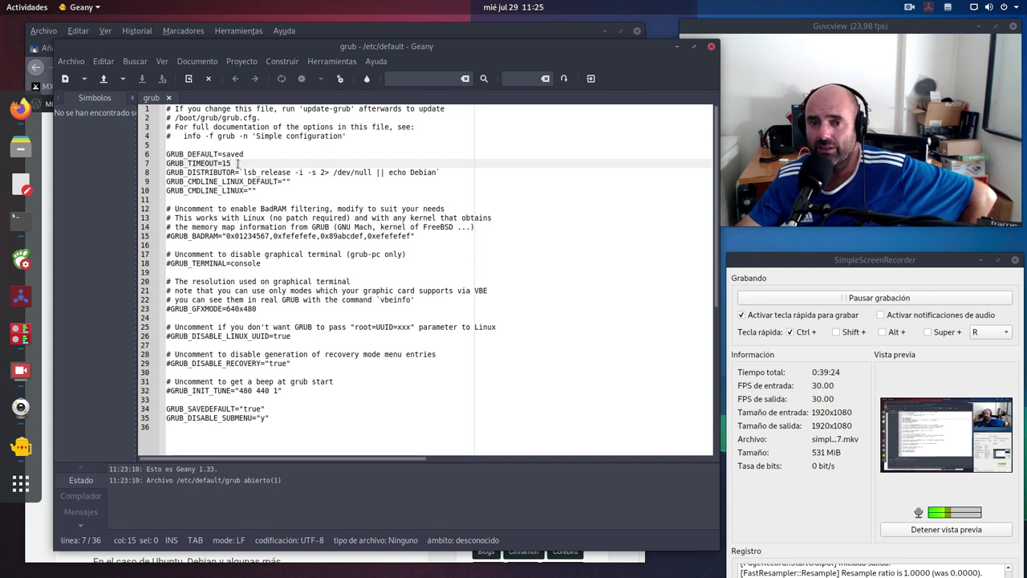
key(BackSpace)
key(BackSpace)
text(1)
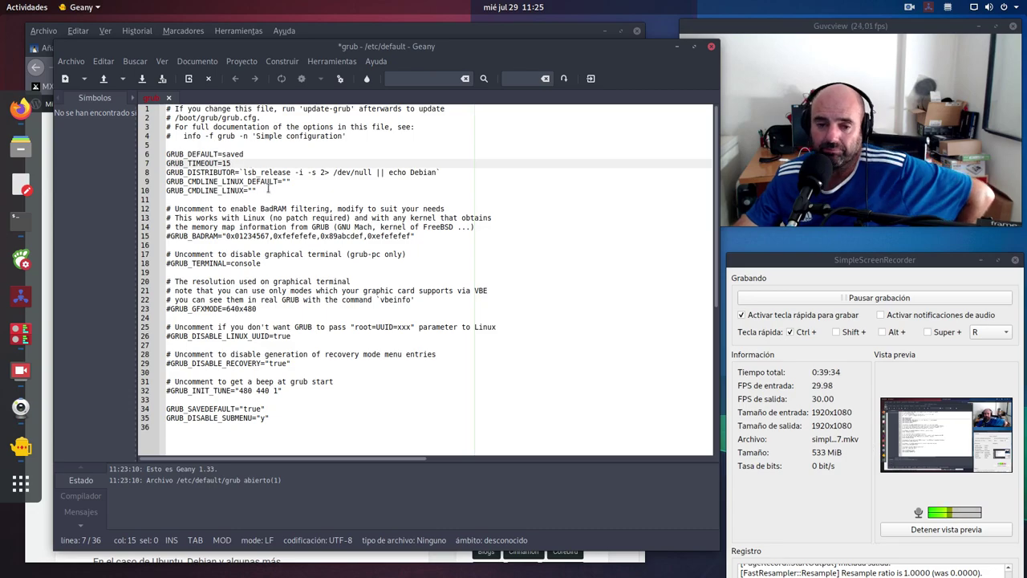
Compare the timeout setting in the grub file with the article's GRUB_TIMEOUT instruction in Firefox, and return to Geany
key(super)
click(247, 246)
scroll(246, 246, up, 5)
scroll(247, 246, up, 2)
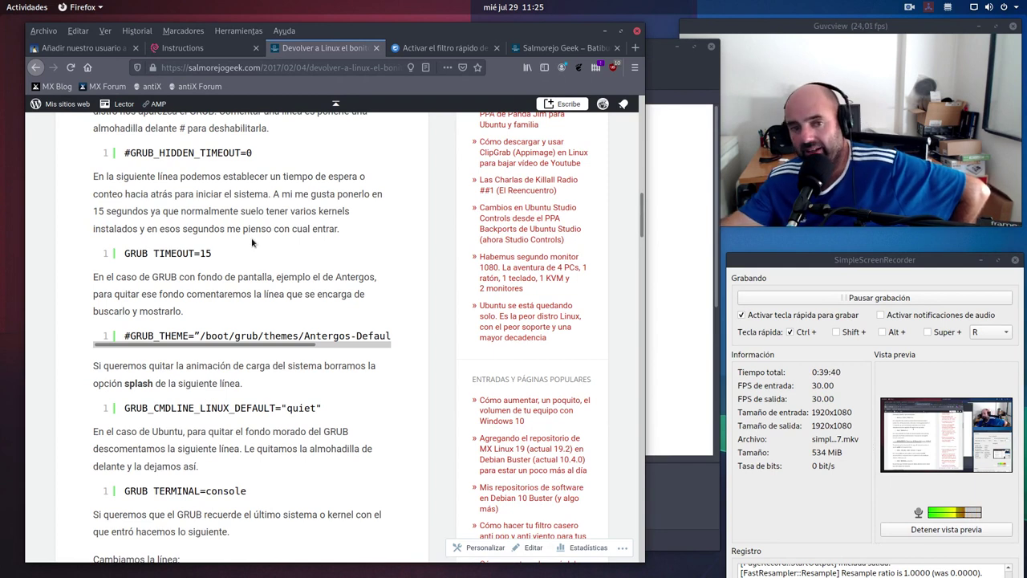
drag(231, 255, 125, 248)
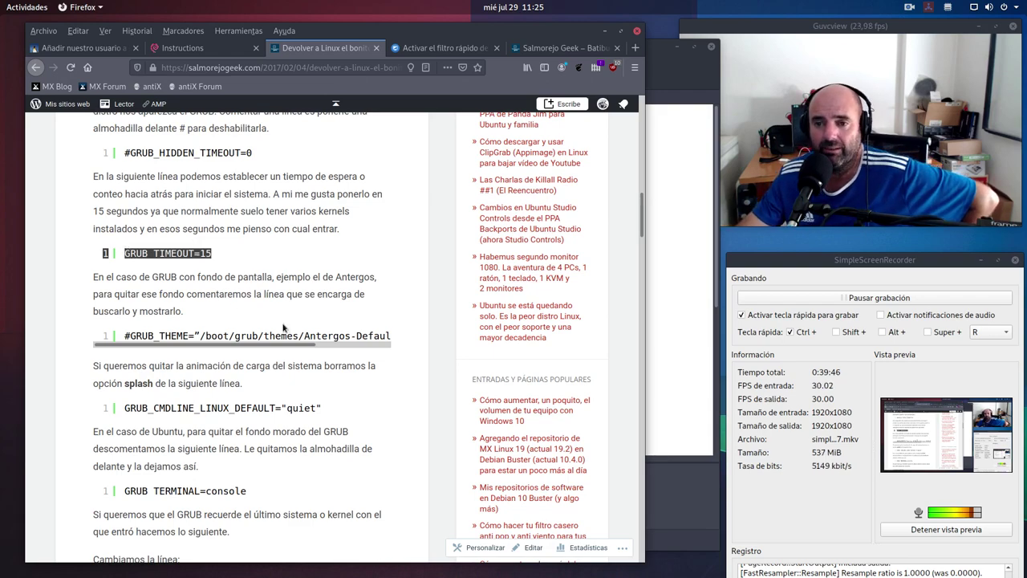
key(super)
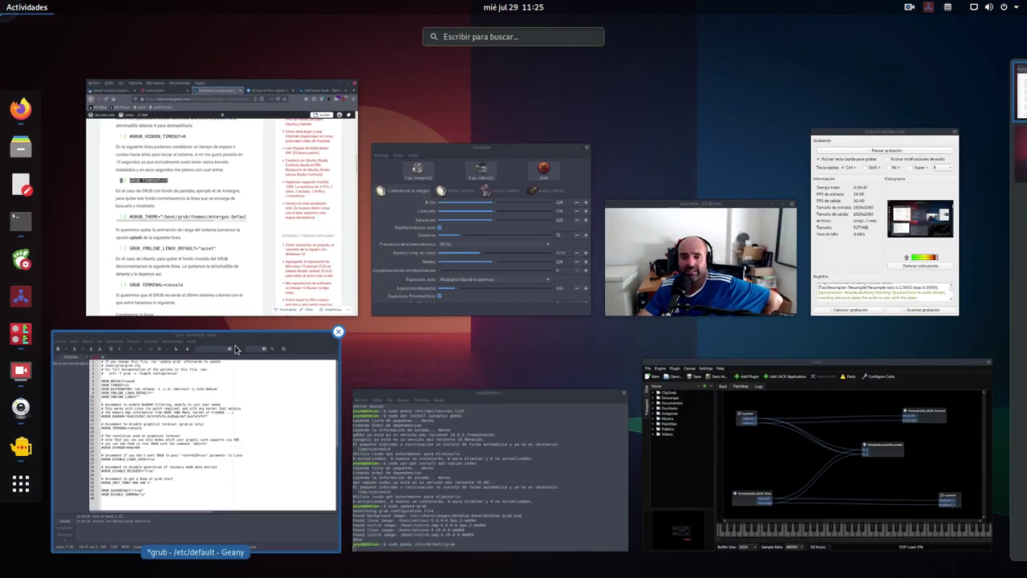
click(237, 402)
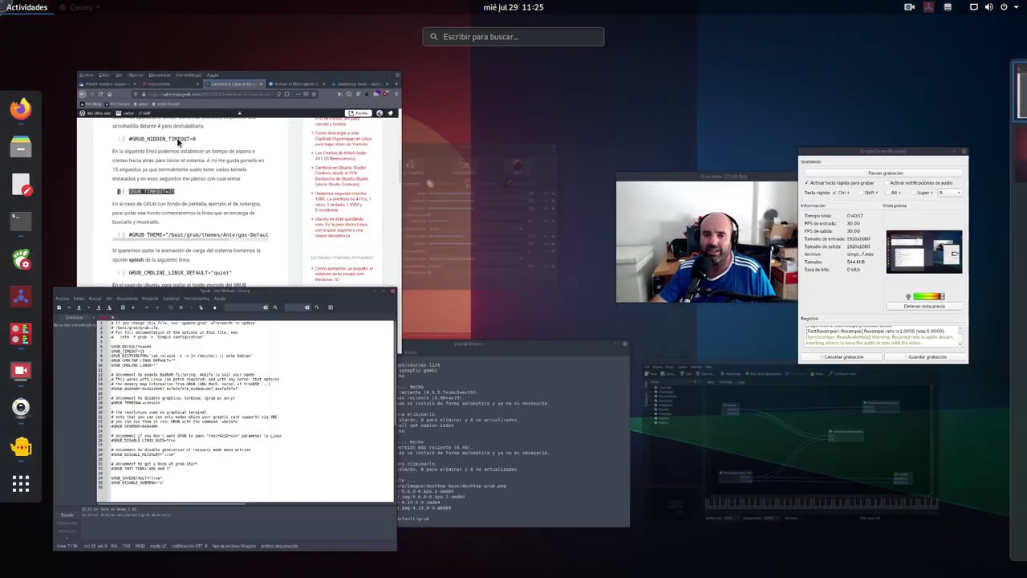
Review the article's boot option and default entry instructions in Firefox, and locate GRUB_CMDLINE_LINUX_DEFAULT in the grub file in Geany
mouse_move(1, 0)
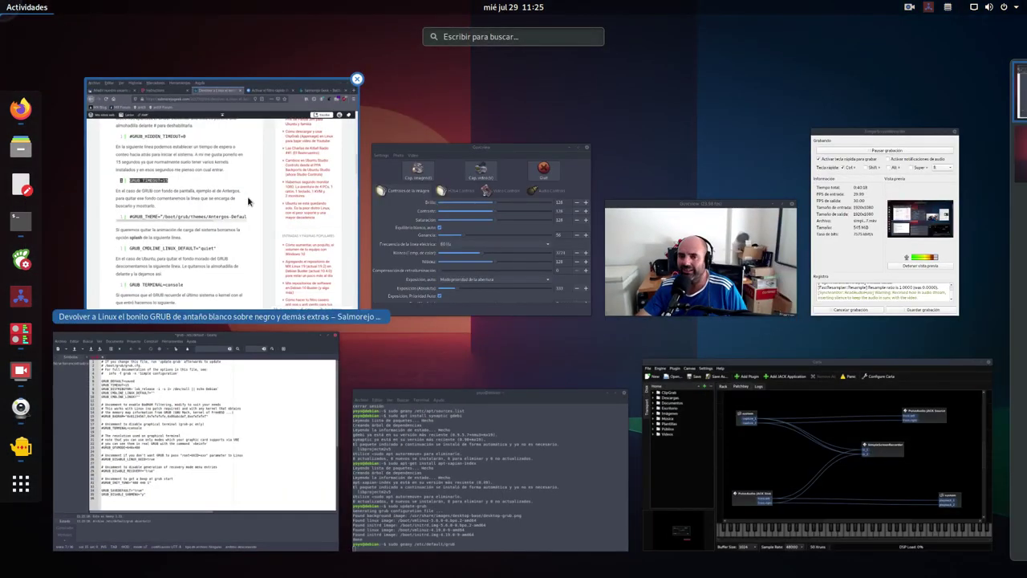
click(266, 243)
scroll(266, 243, down, 3)
scroll(265, 240, down, 3)
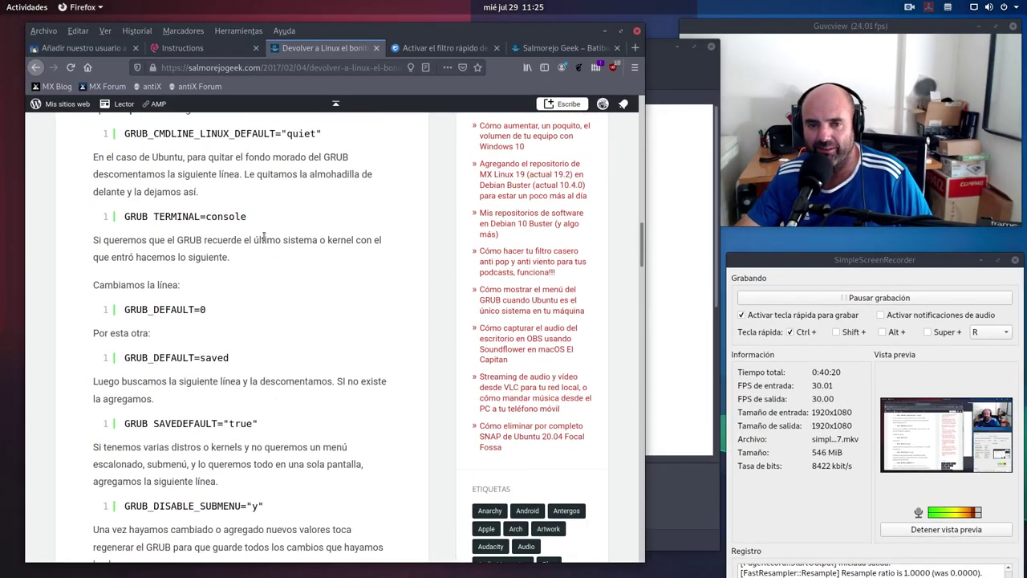
scroll(264, 235, down, 9)
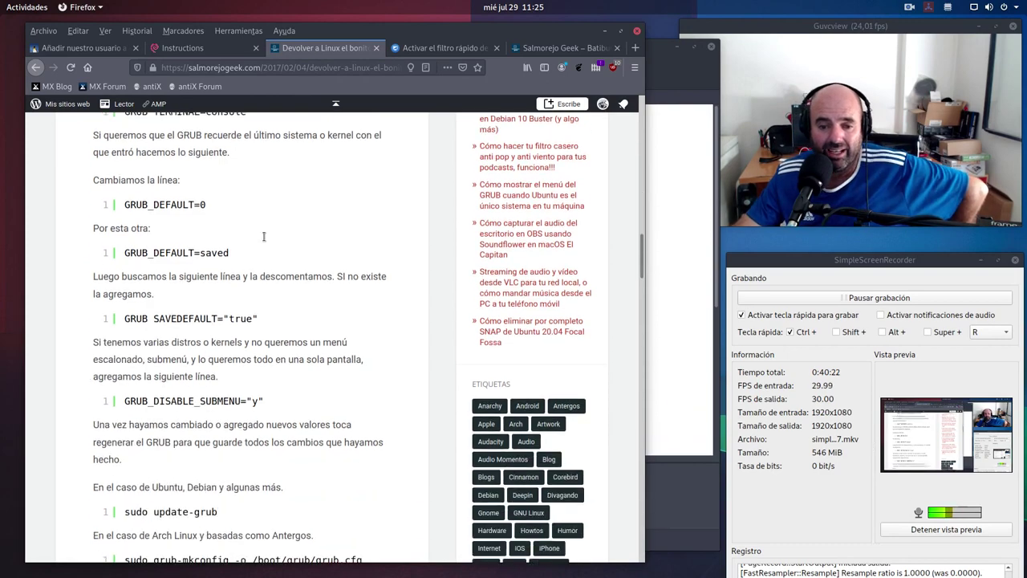
scroll(273, 222, up, 6)
scroll(272, 222, up, 7)
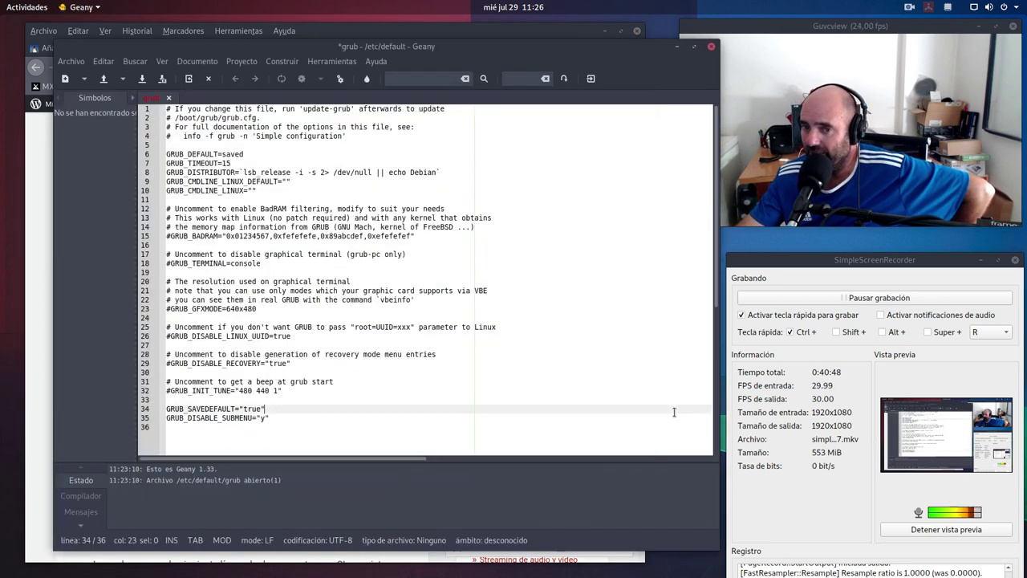
click(652, 390)
click(286, 181)
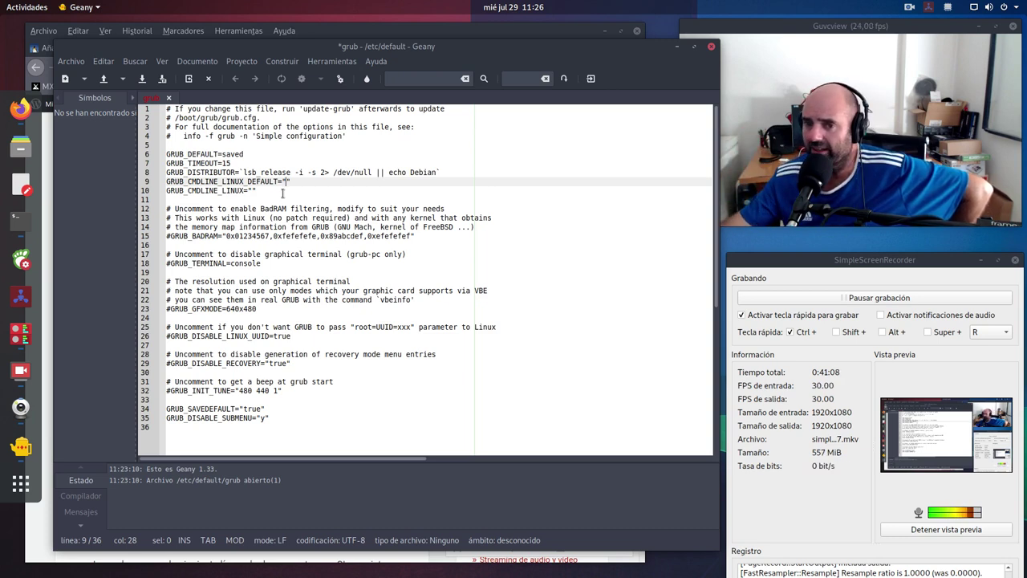
Read the article's instructions on GRUB_SAVEDEFAULT, GRUB_DISABLE_SUBMENU and regenerating GRUB in Firefox
key(super)
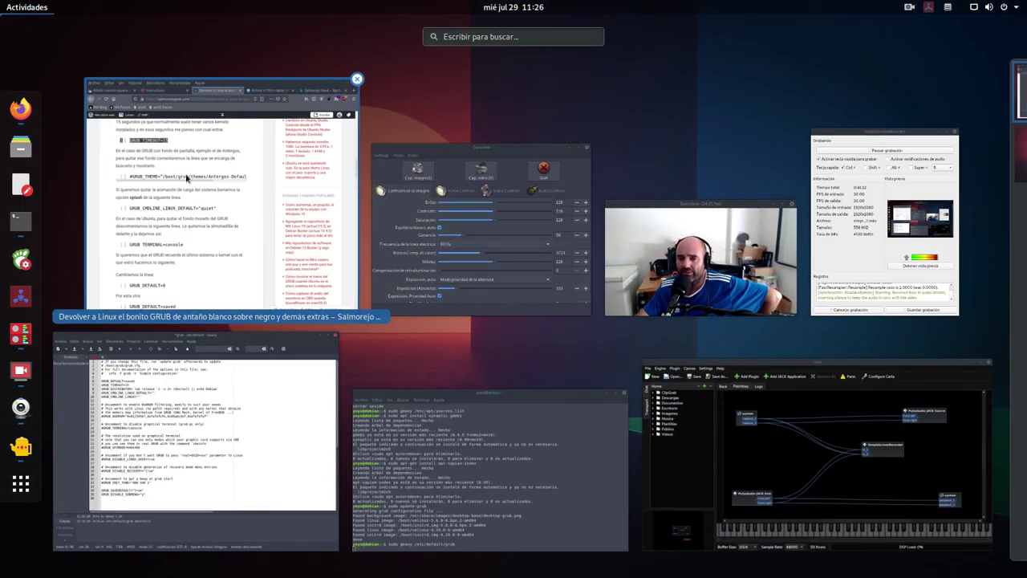
click(144, 125)
scroll(276, 251, down, 3)
scroll(276, 251, down, 5)
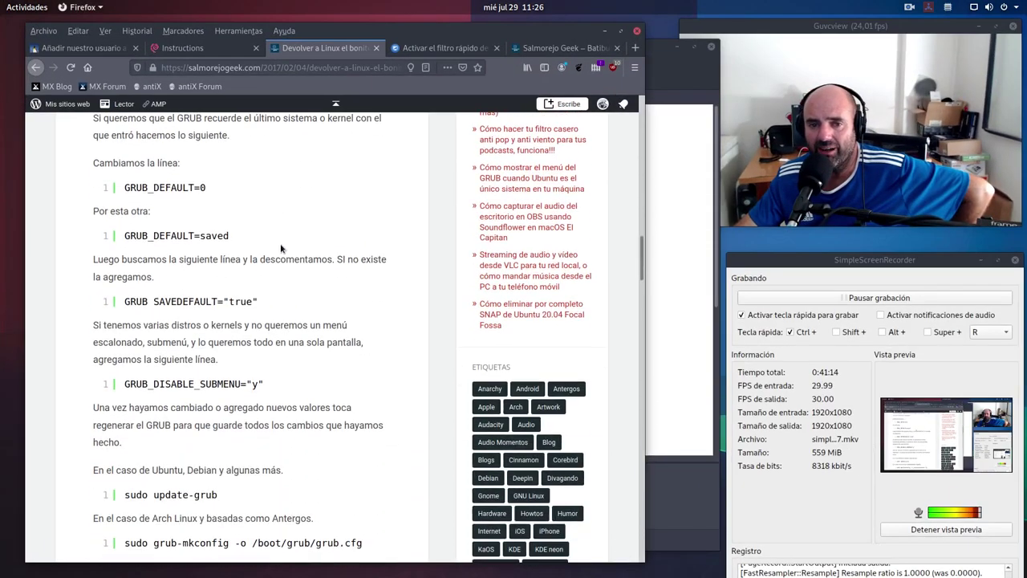
scroll(260, 214, up, 2)
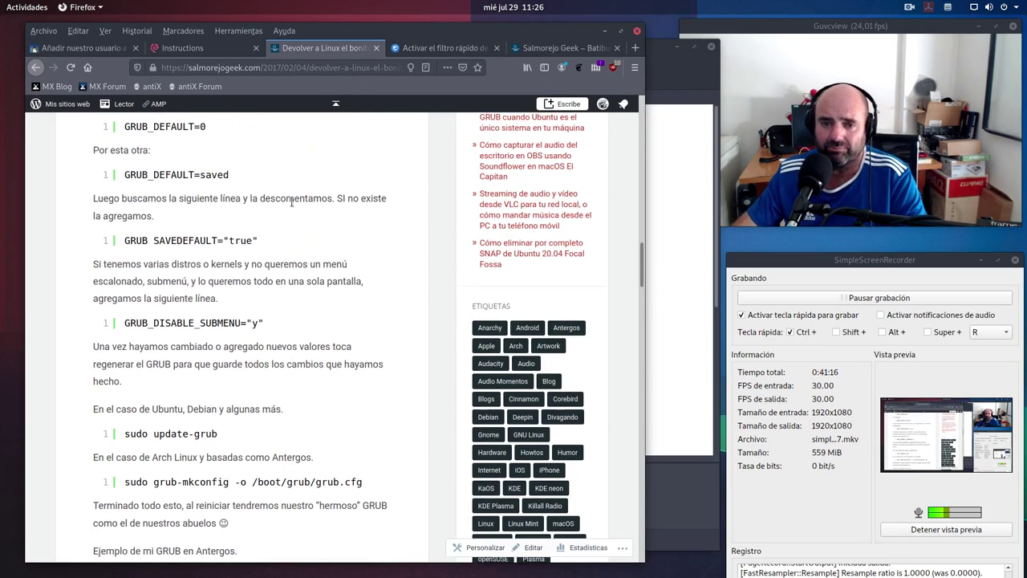
scroll(262, 241, up, 1)
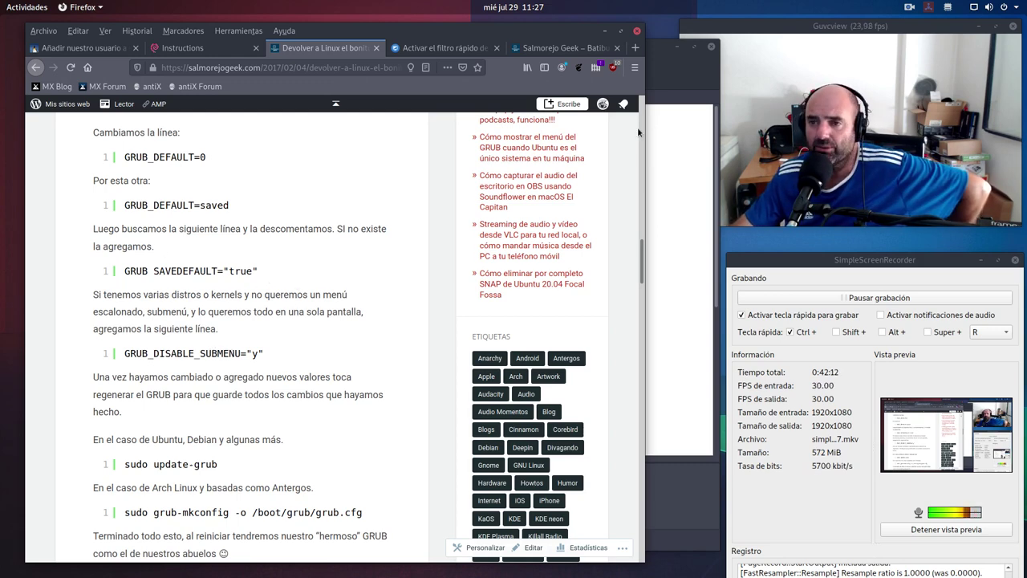
Check the GRUB_SAVEDEFAULT and GRUB_DISABLE_SUBMENU lines at the end of the grub file in Geany
click(666, 46)
drag(279, 418, 163, 411)
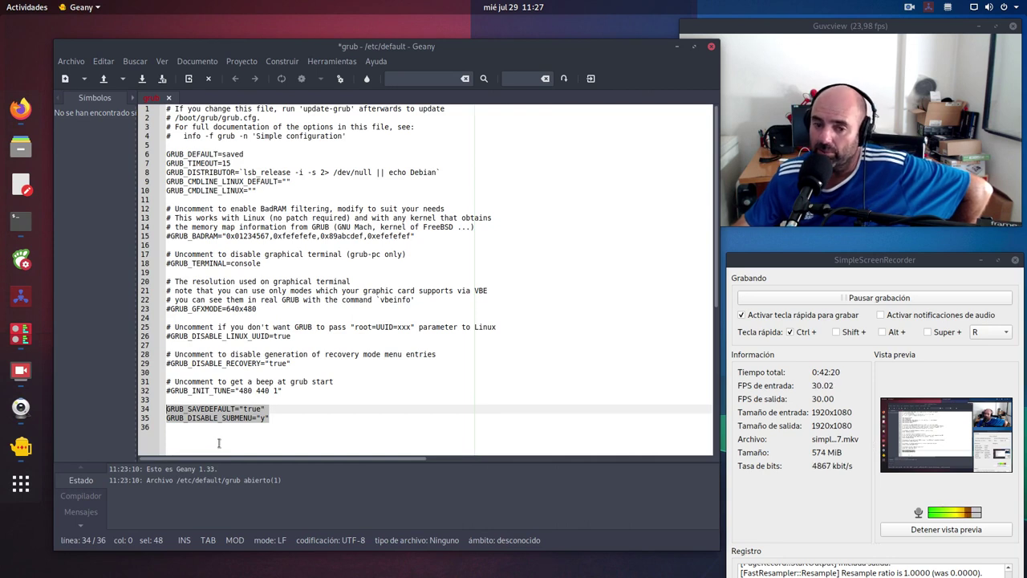
click(445, 398)
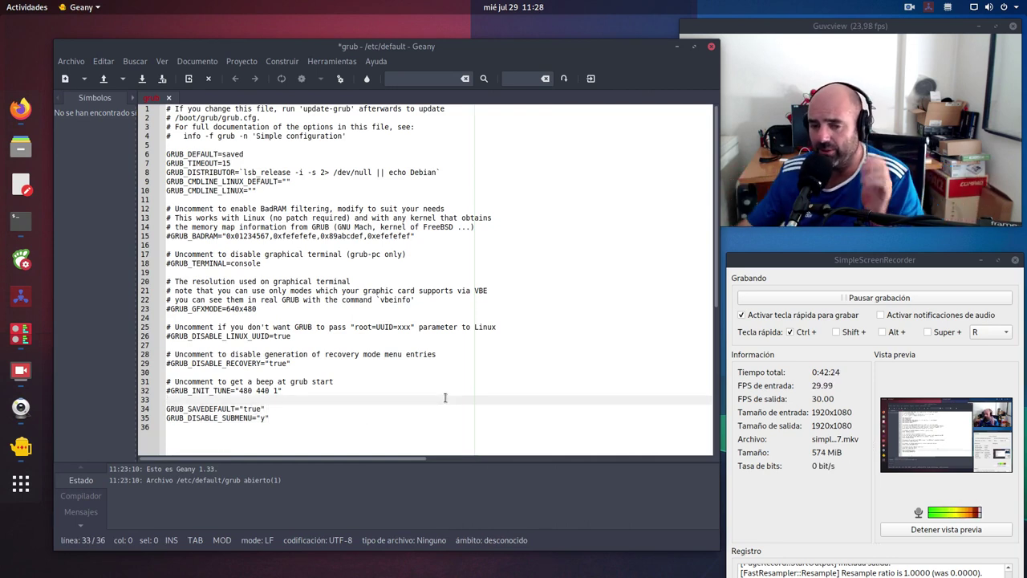
click(297, 416)
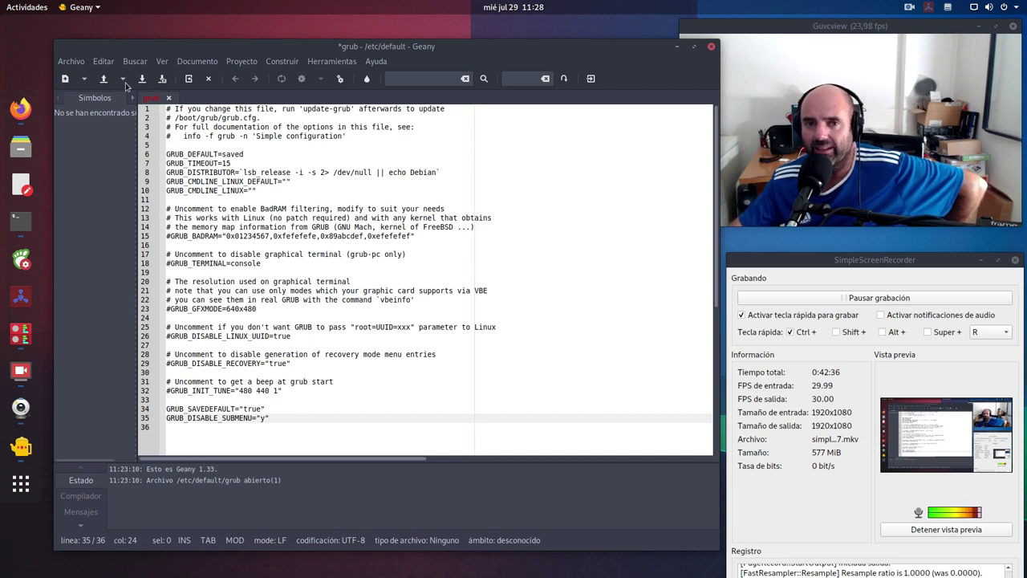
click(270, 193)
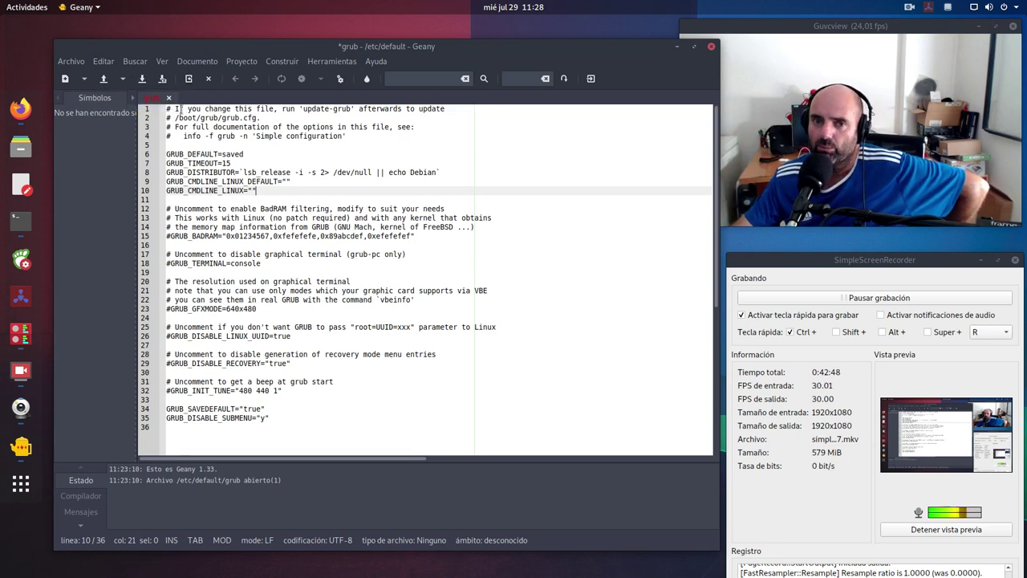
Save /etc/default/grub, close the file and exit Geany
click(141, 79)
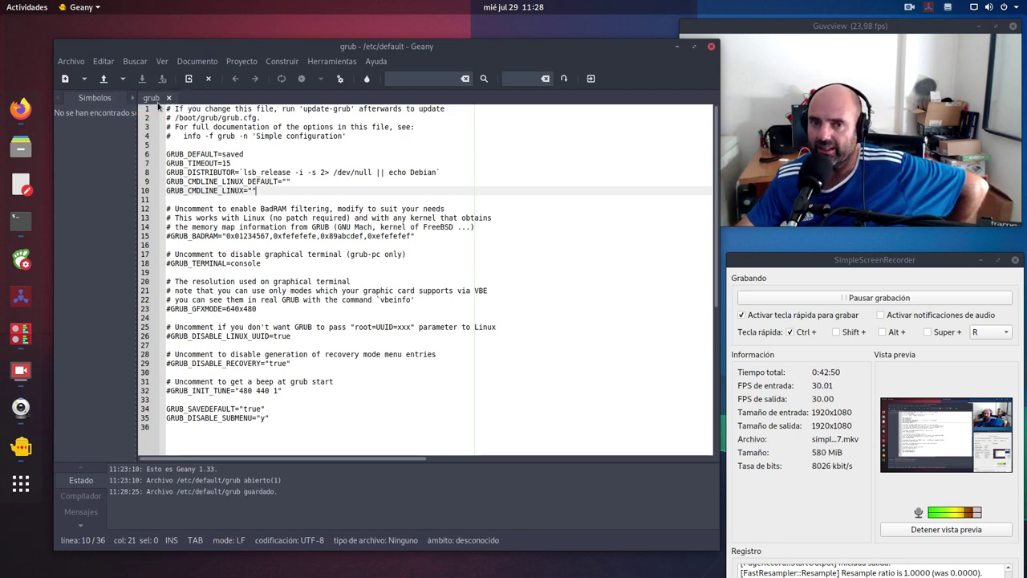
click(168, 97)
click(711, 47)
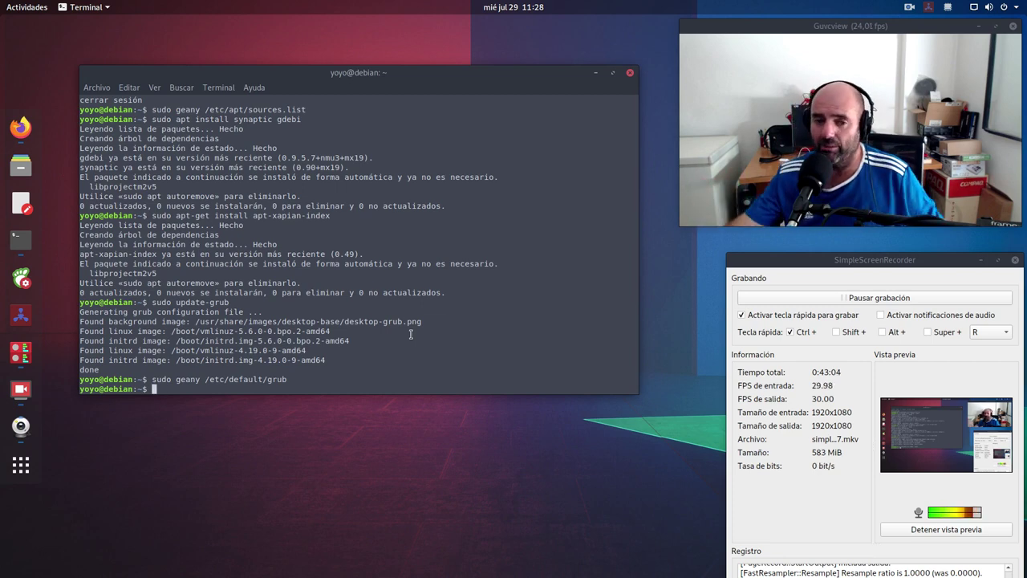
Reopen the grub file by rerunning sudo geany /etc/default/grub in the terminal, check its saved settings, and close Geany
key(Up)
key(Return)
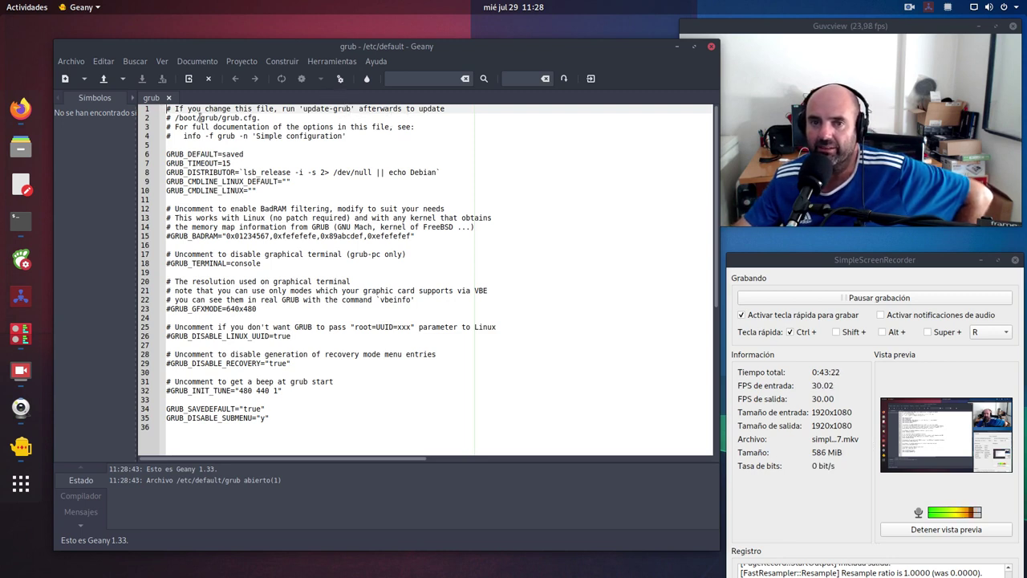
click(168, 97)
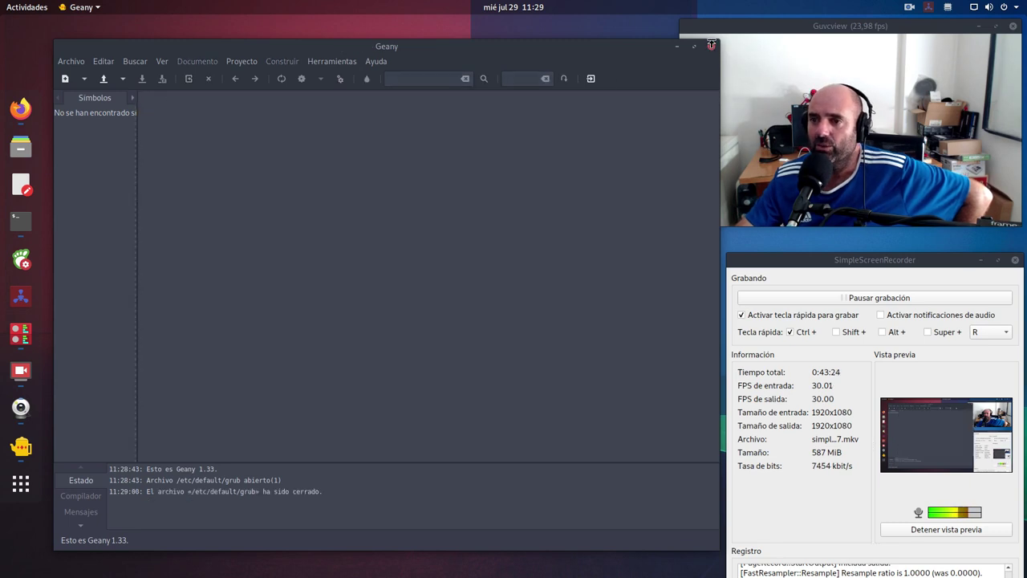
click(710, 49)
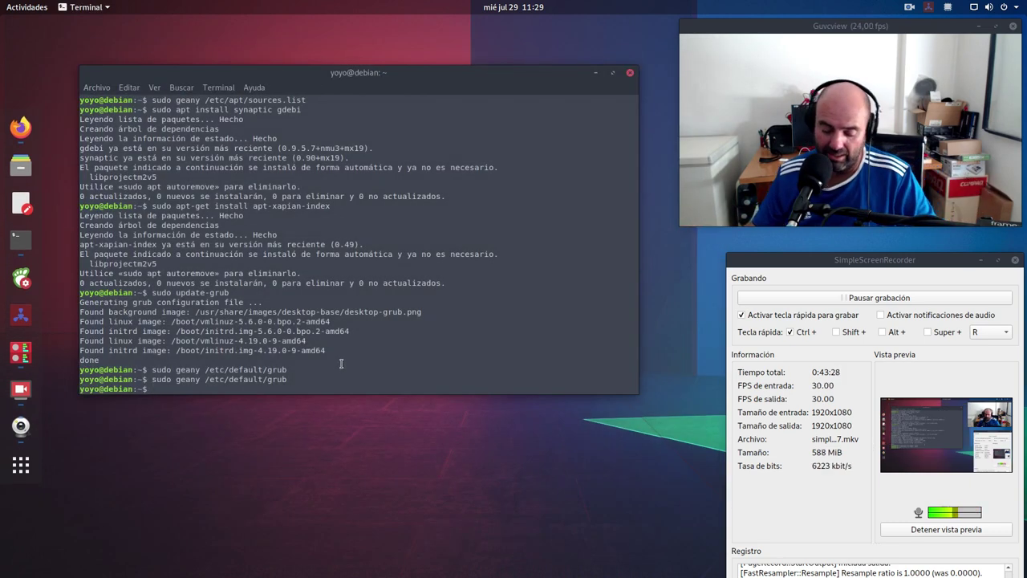
Regenerate the GRUB configuration by running sudo update-grub in the terminal, and run the same command a second time
text(sud)
text(o upda)
key(BackSpace)
text(up)
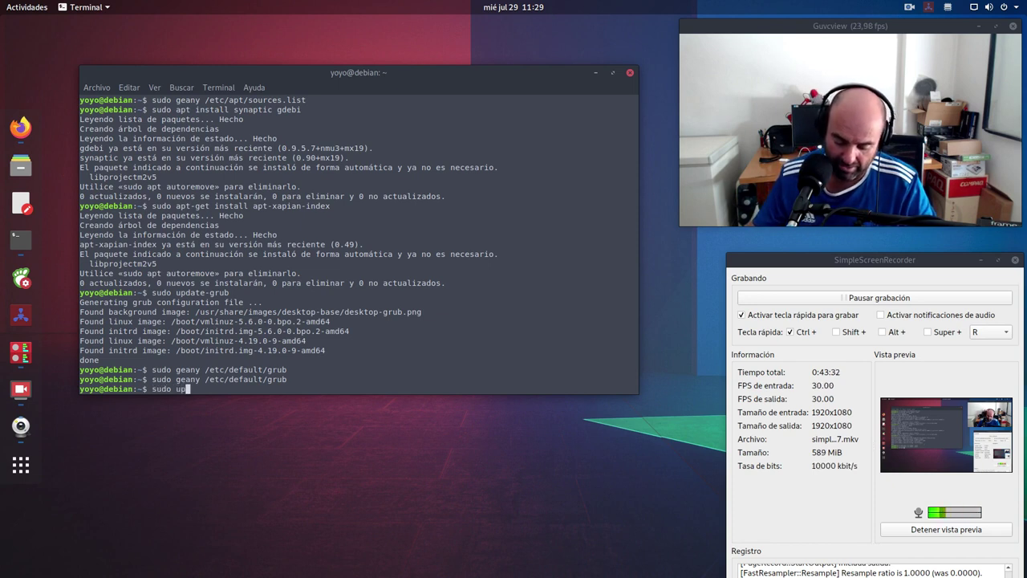
text(date-g)
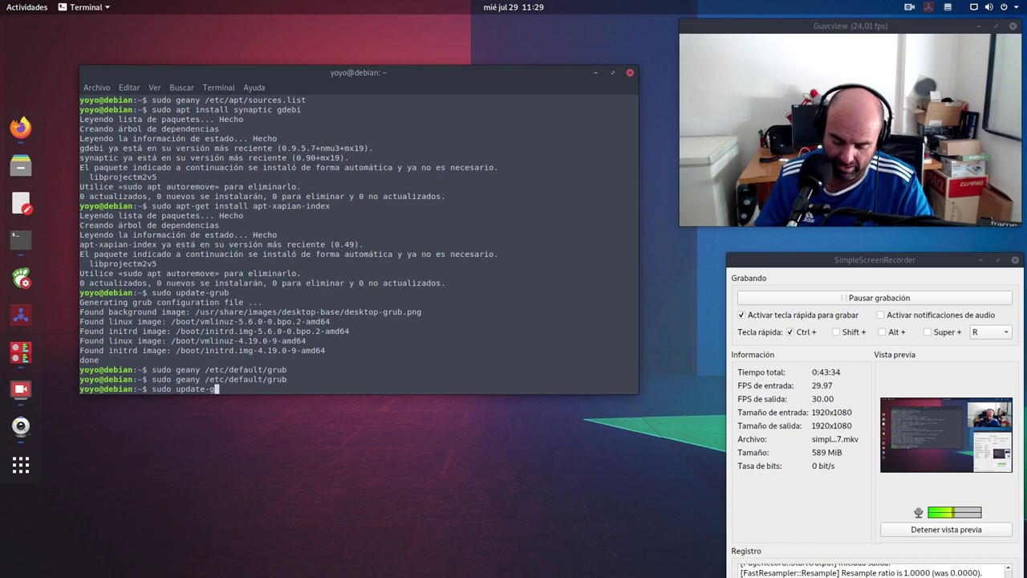
text(rub)
key(Return)
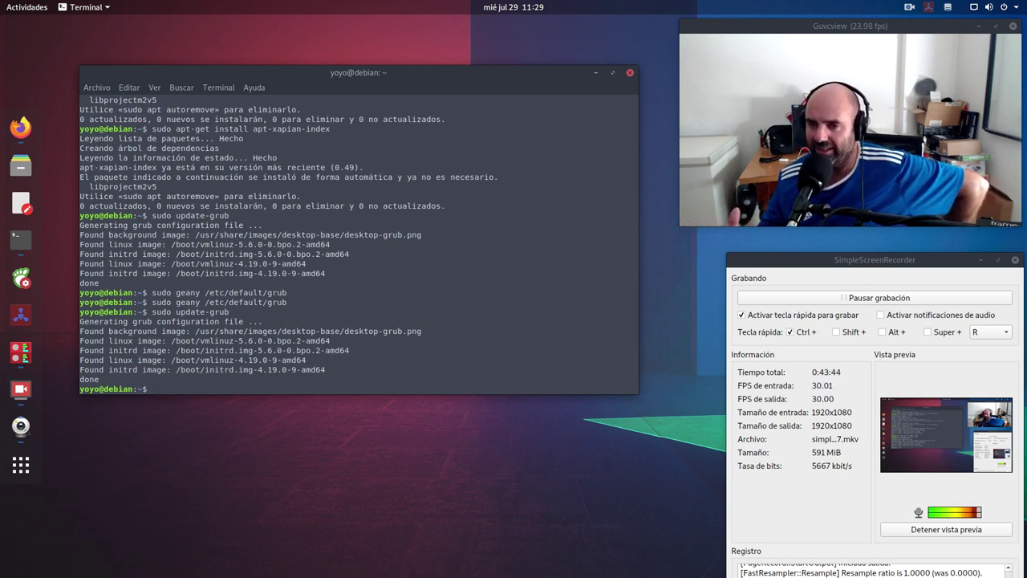
key(Up)
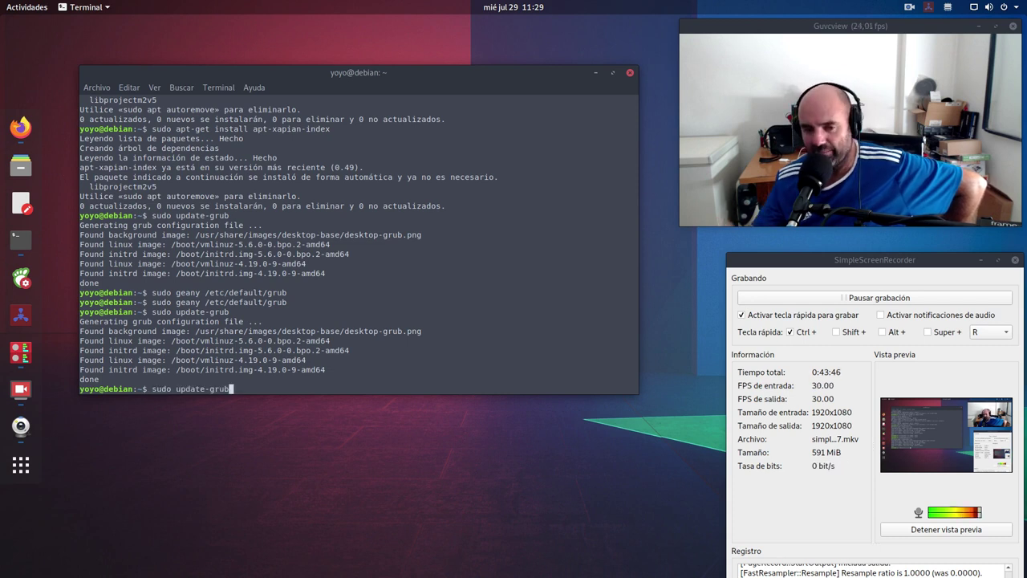
key(Return)
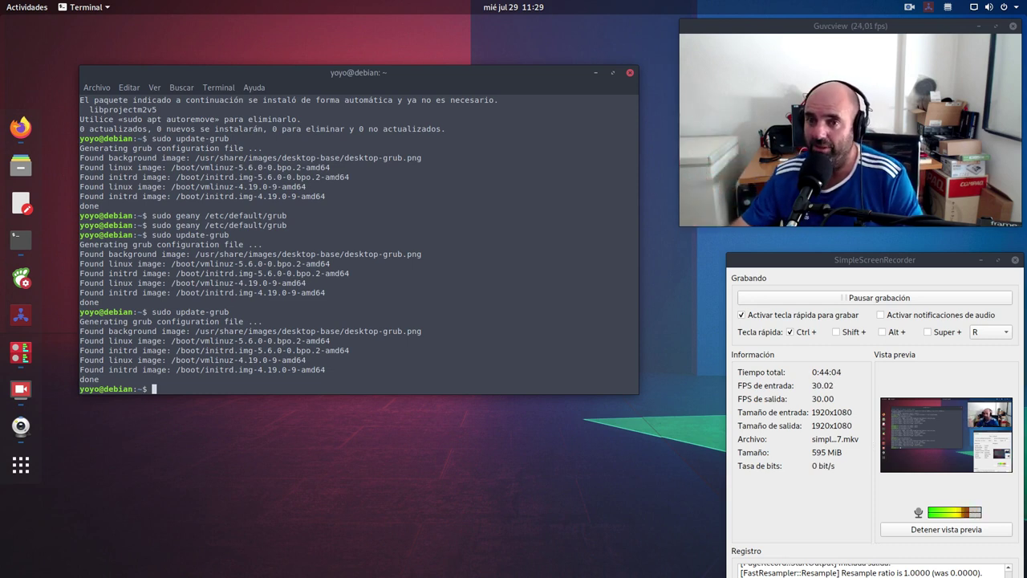
Switch to Firefox, open the Twitter profile linked from the Salmorejo Geek home page, and enlarge the GRUB menu photo in the "Resultado" tweet
click(21, 128)
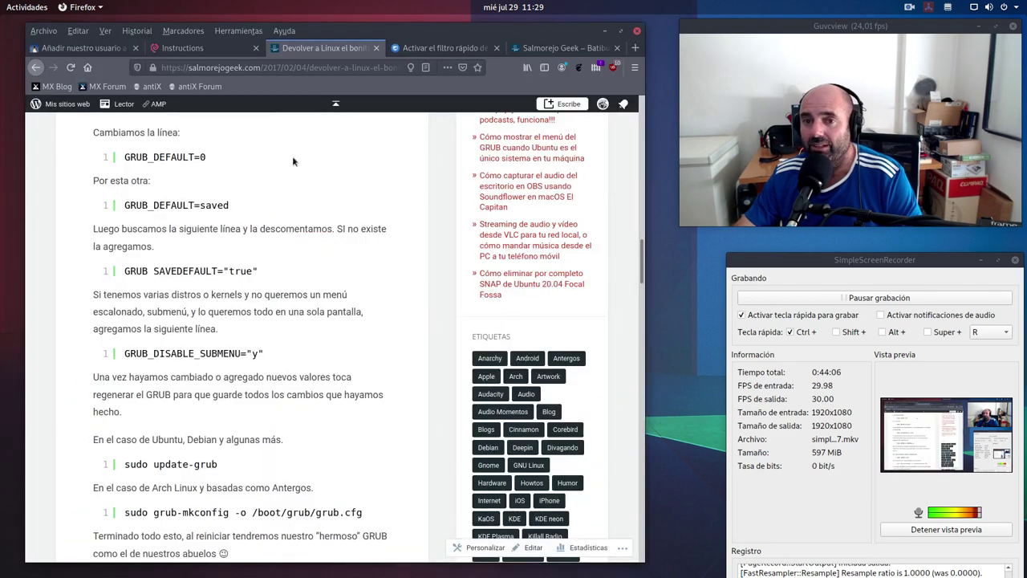
click(445, 48)
click(562, 47)
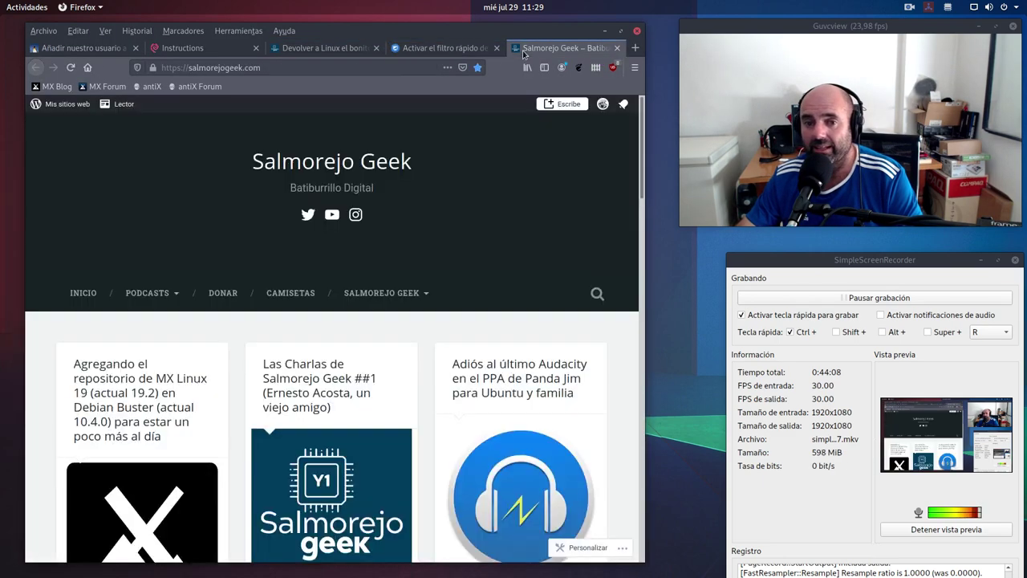
click(308, 214)
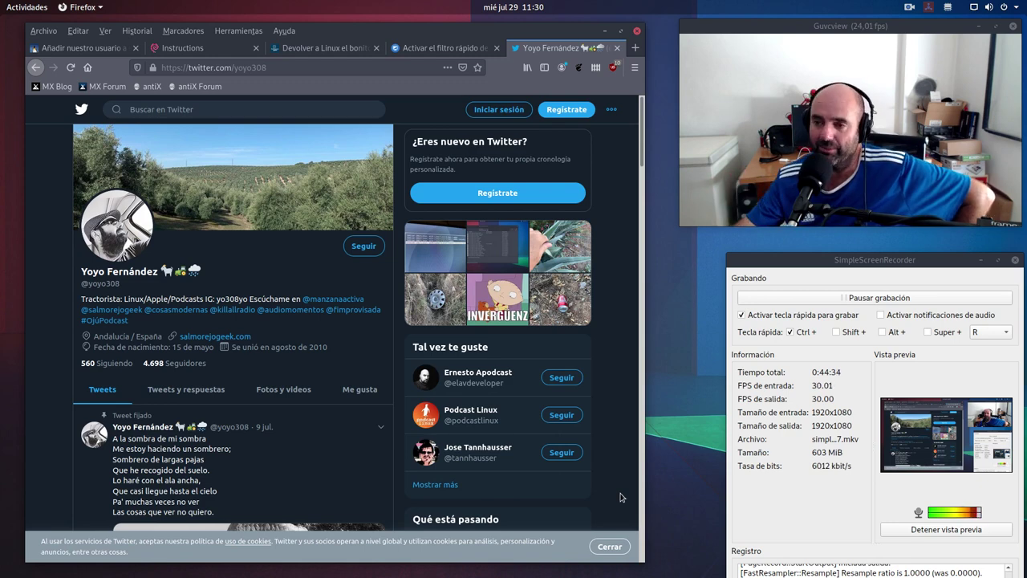
scroll(234, 330, down, 4)
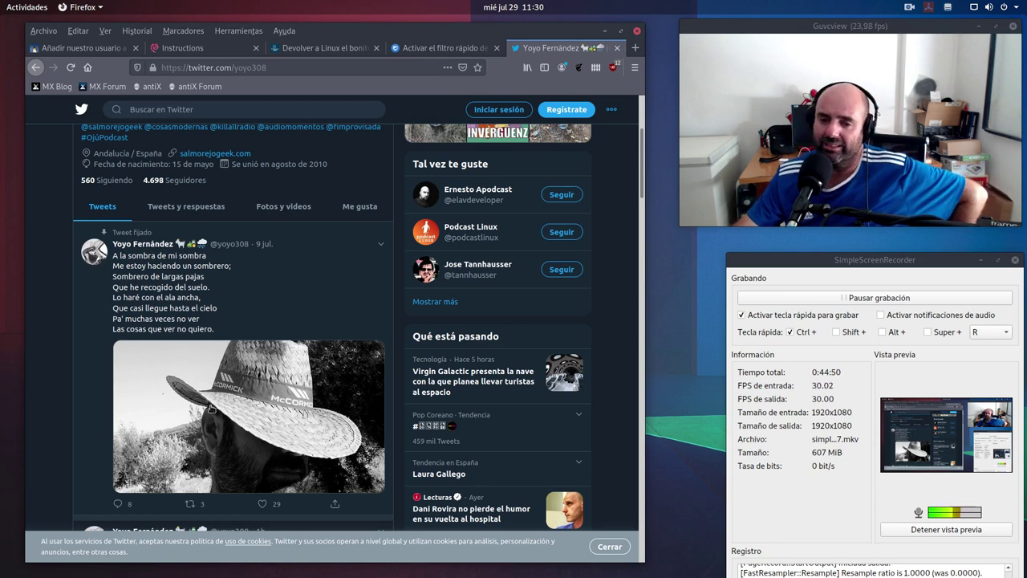
scroll(255, 331, down, 2)
scroll(251, 329, down, 4)
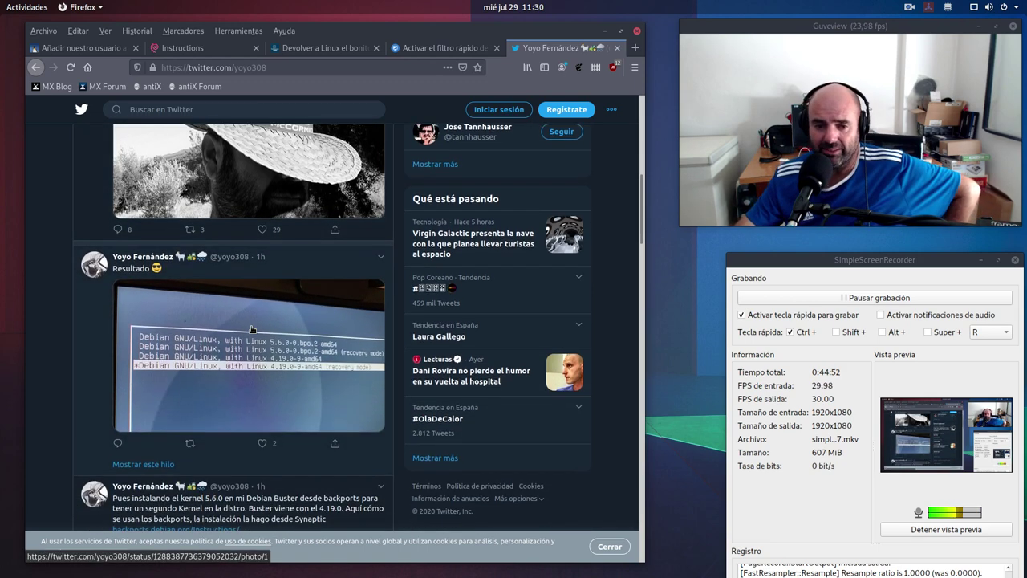
click(209, 336)
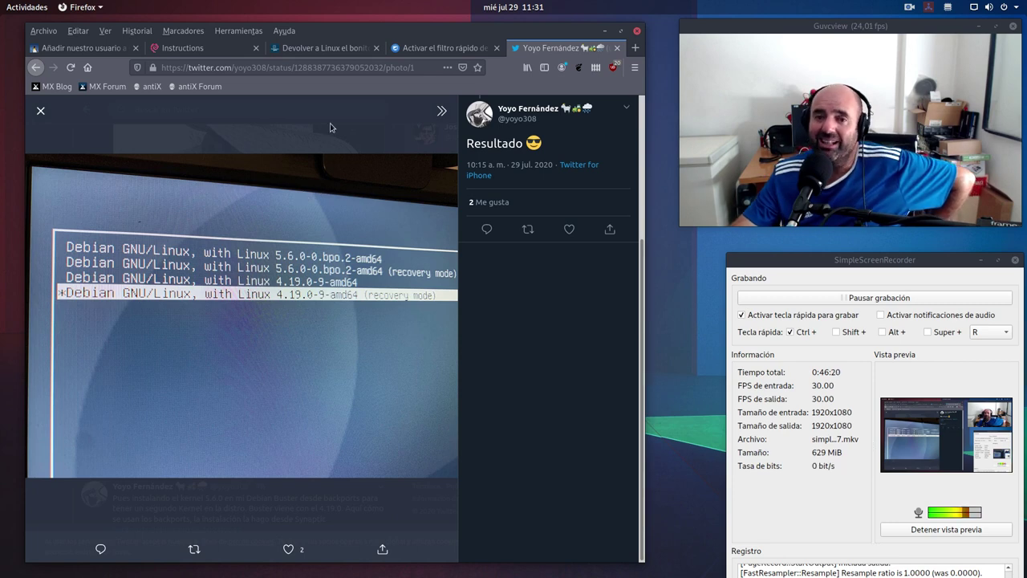
Revisit the top of the GRUB article, return from Twitter to the Salmorejo Geek home page, and open the MX Linux 19 repository article
click(336, 48)
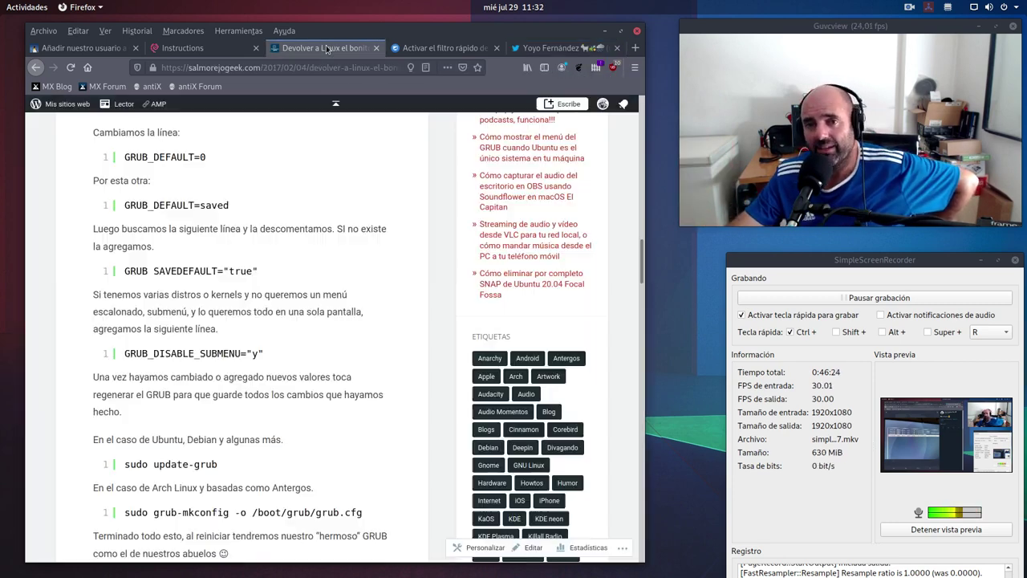
scroll(318, 285, up, 15)
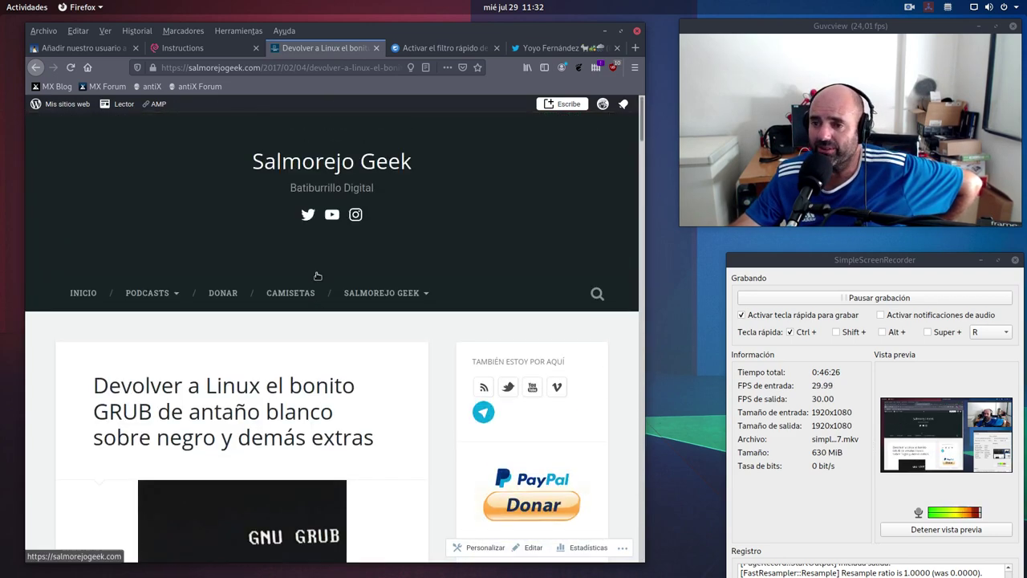
click(553, 49)
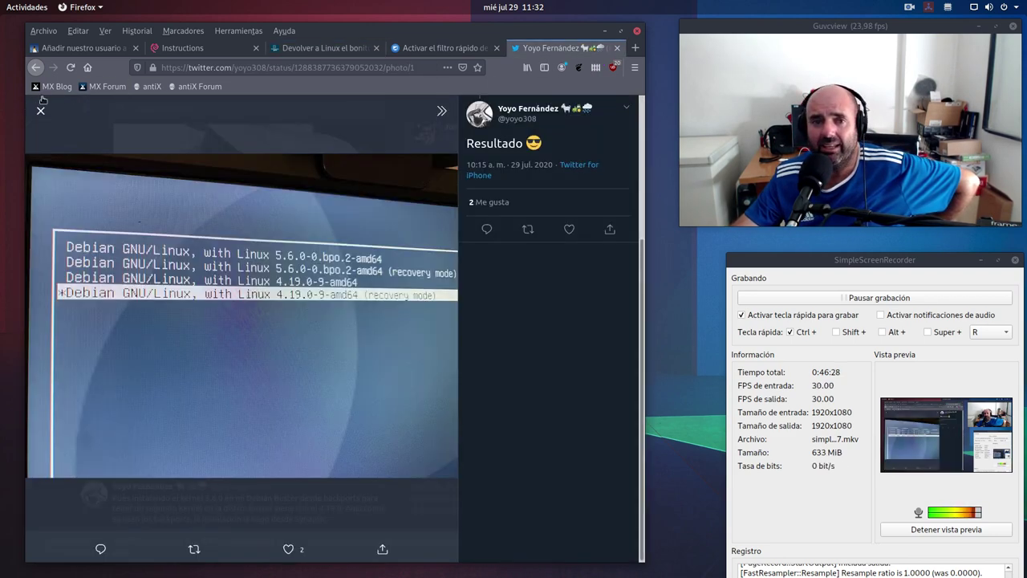
click(35, 67)
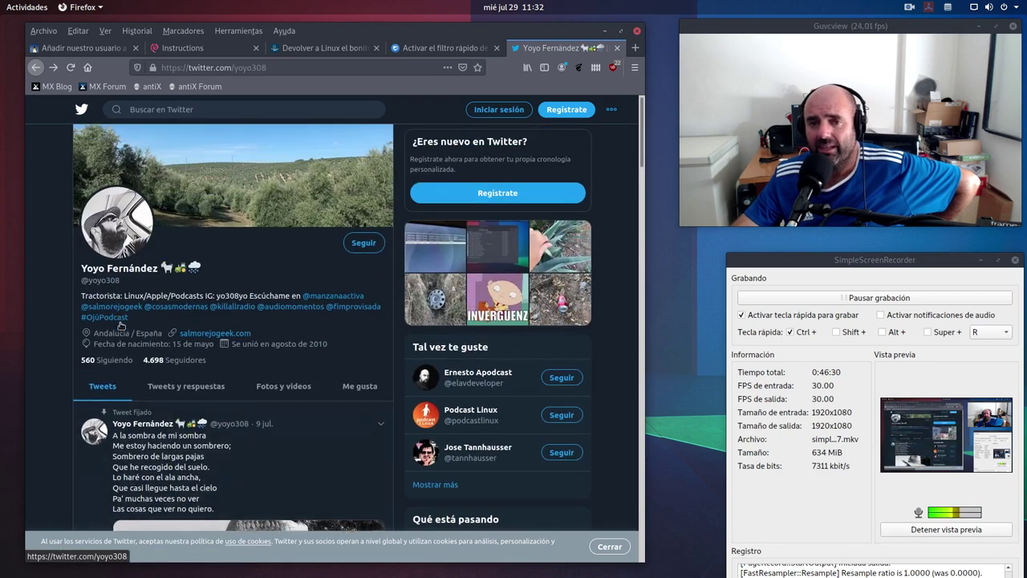
click(42, 69)
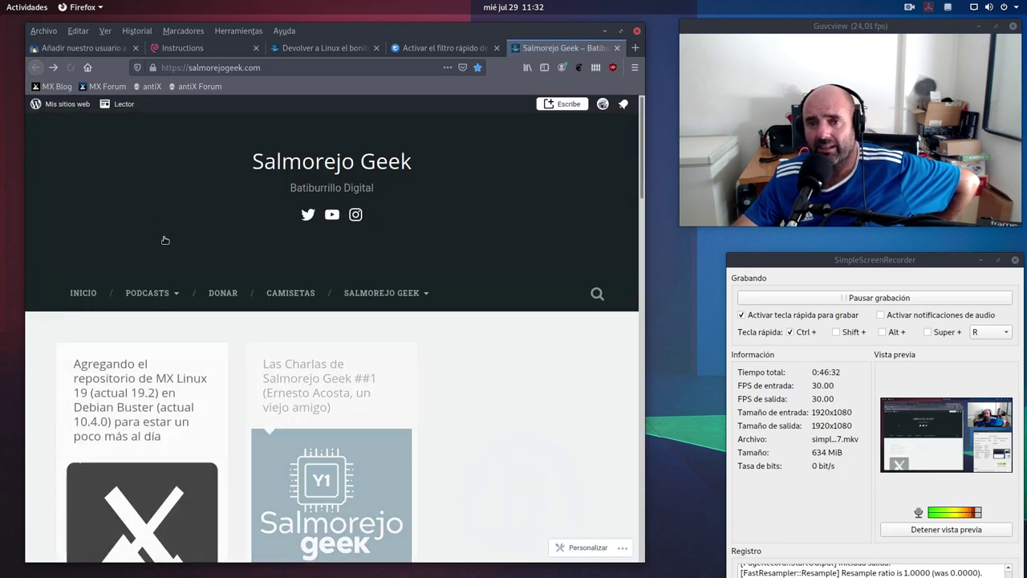
scroll(168, 257, down, 2)
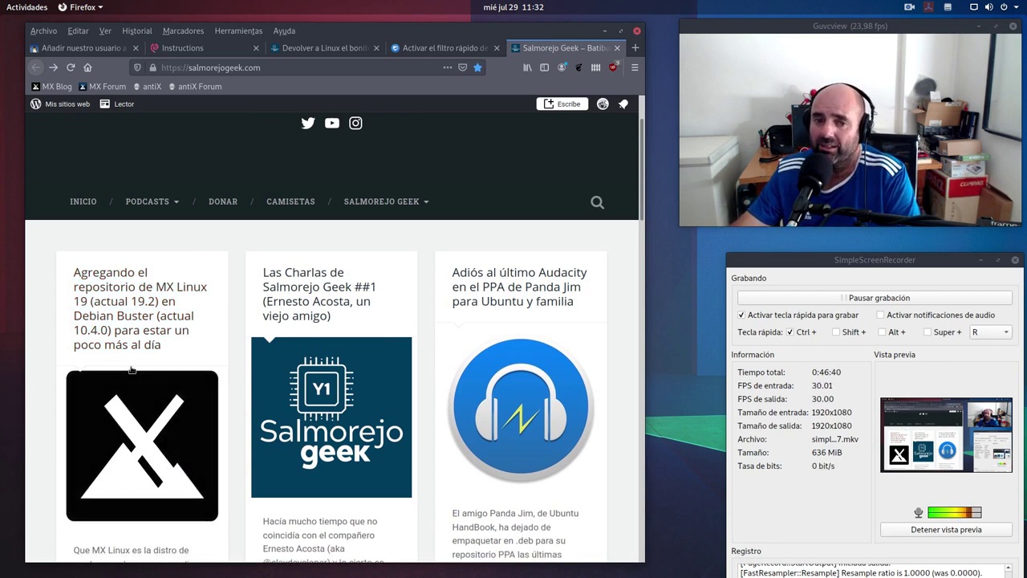
click(158, 414)
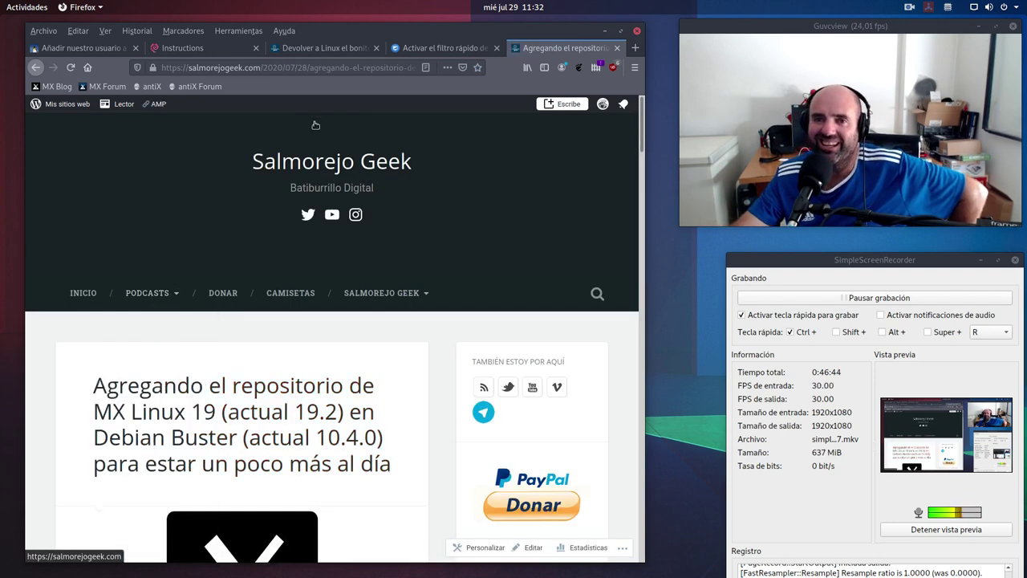
Check the installed Firefox version in the About Firefox window and close it
click(284, 30)
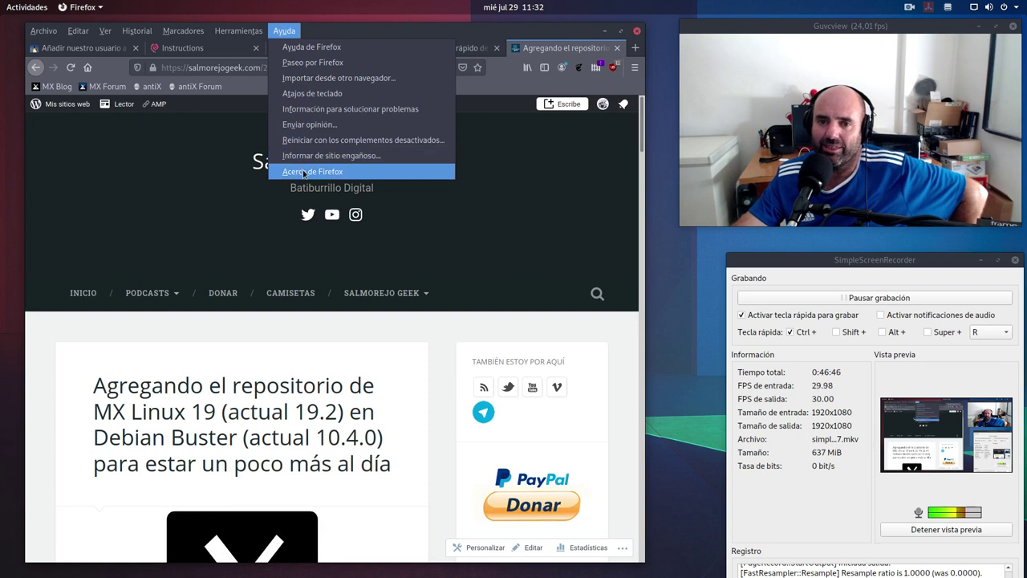
click(309, 171)
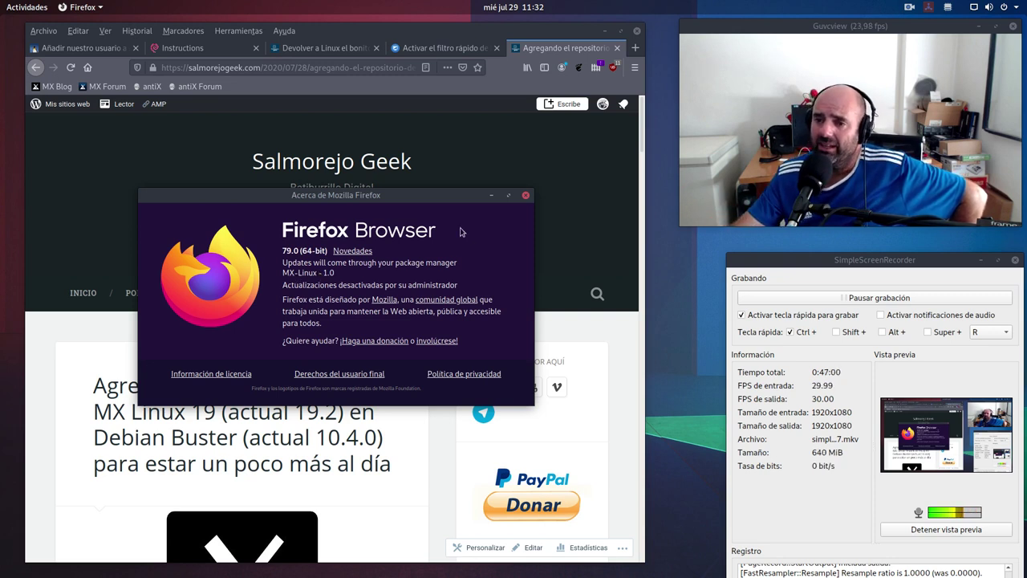
click(526, 197)
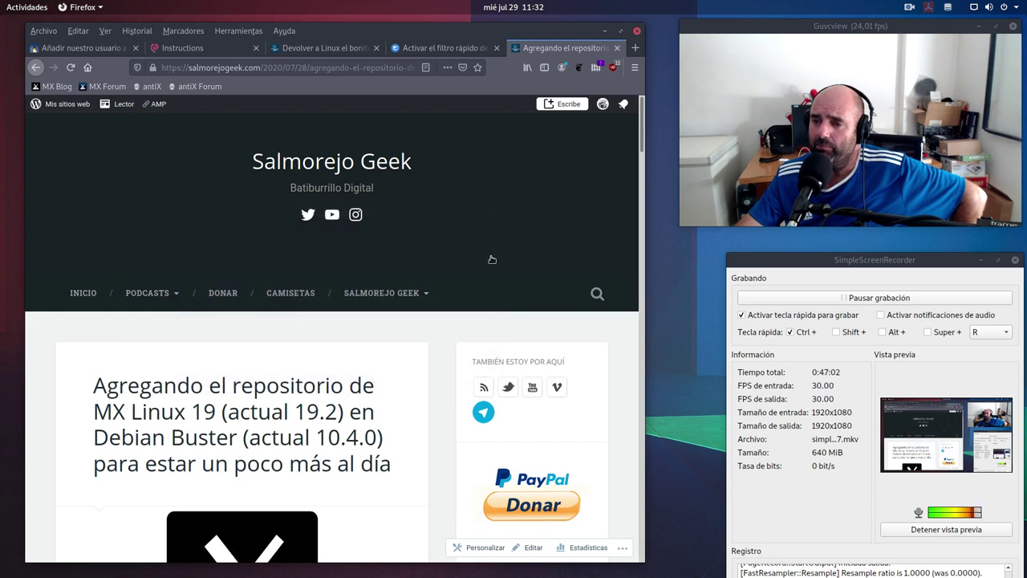
Read the article on adding the MX Linux 19 repository to Debian Buster, including a brief look at its linked MX-19 package list
scroll(486, 263, down, 3)
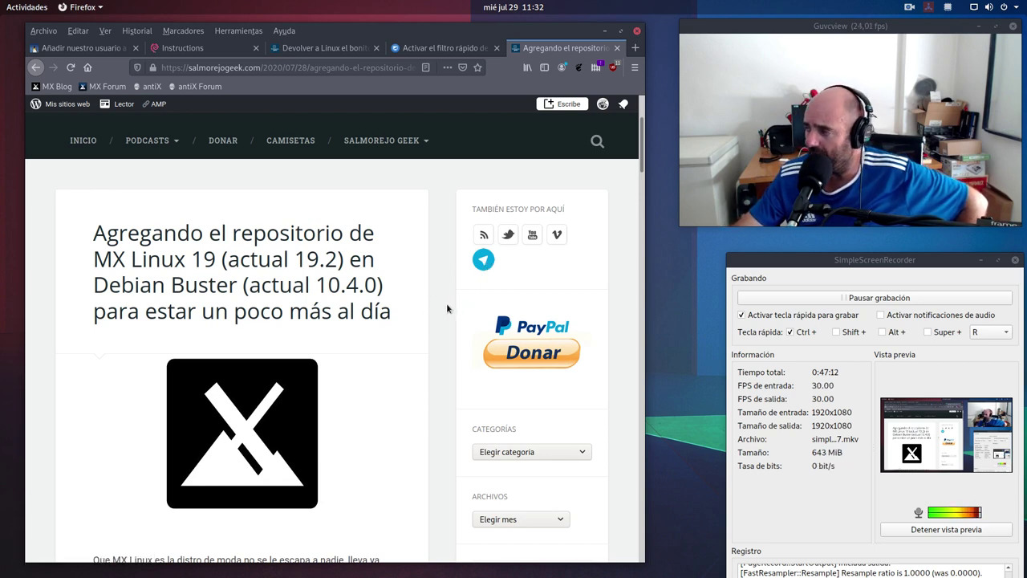
scroll(360, 340, down, 5)
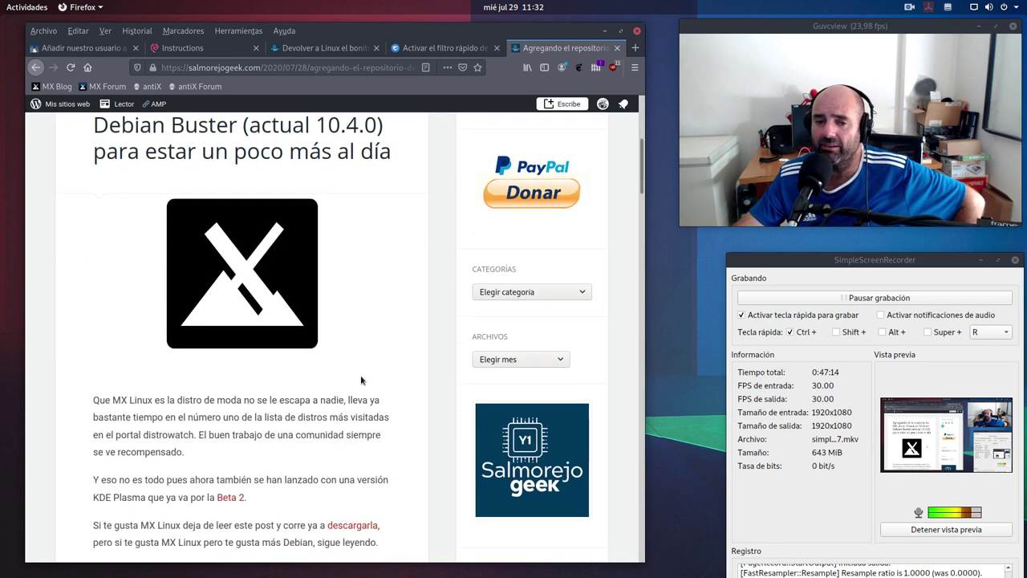
scroll(259, 425, down, 3)
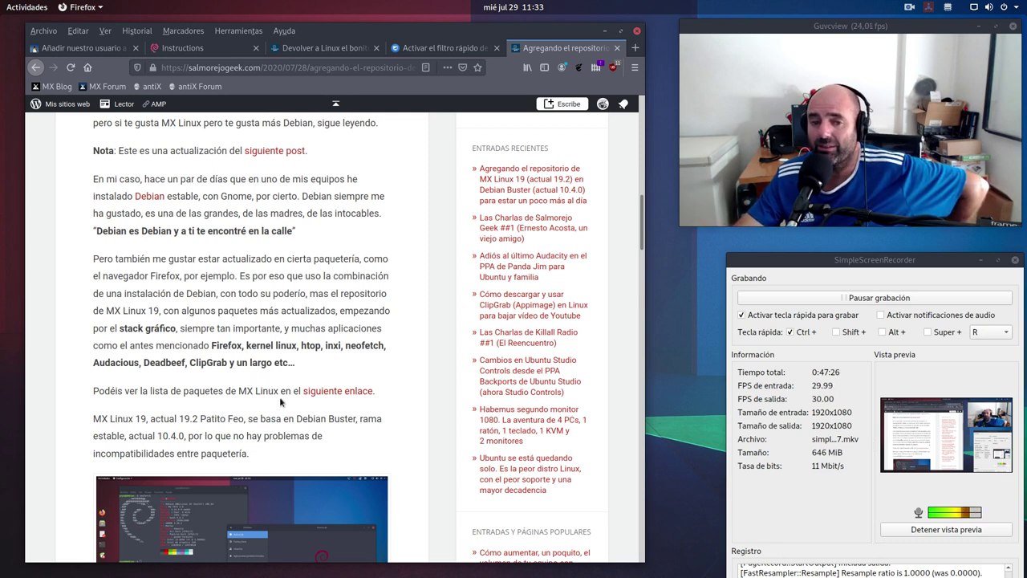
click(339, 391)
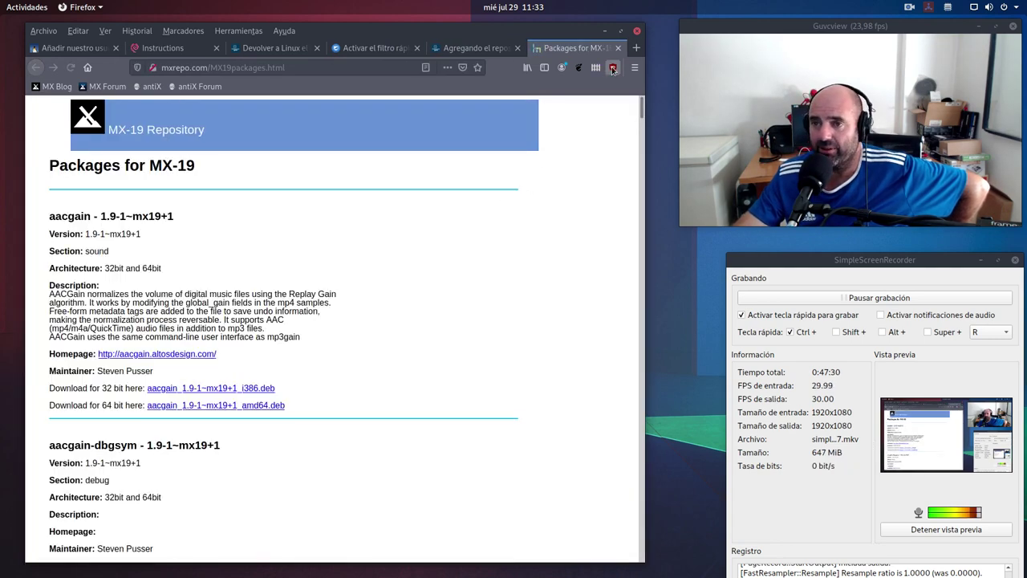
click(618, 48)
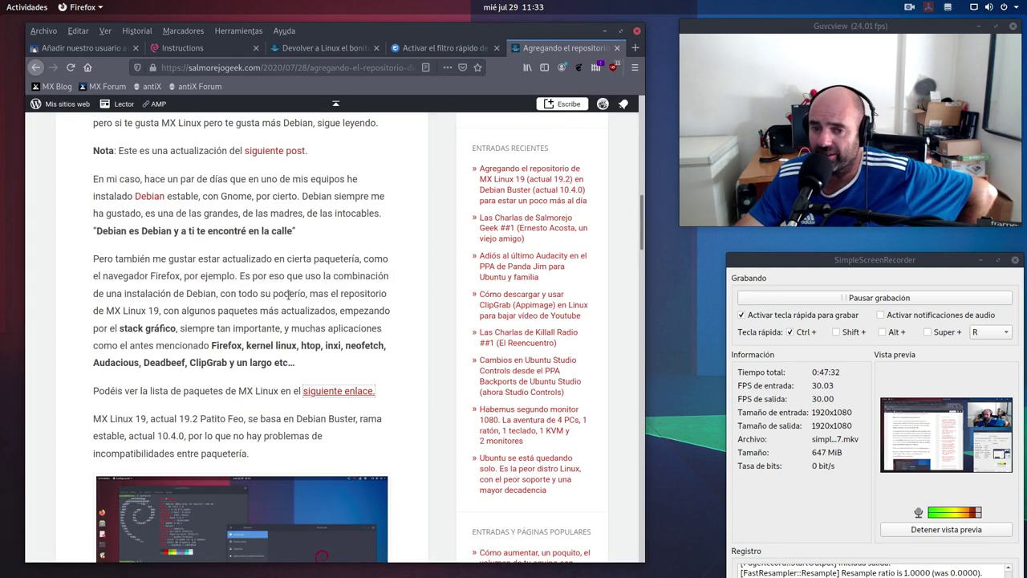
scroll(282, 314, up, 8)
scroll(253, 295, up, 5)
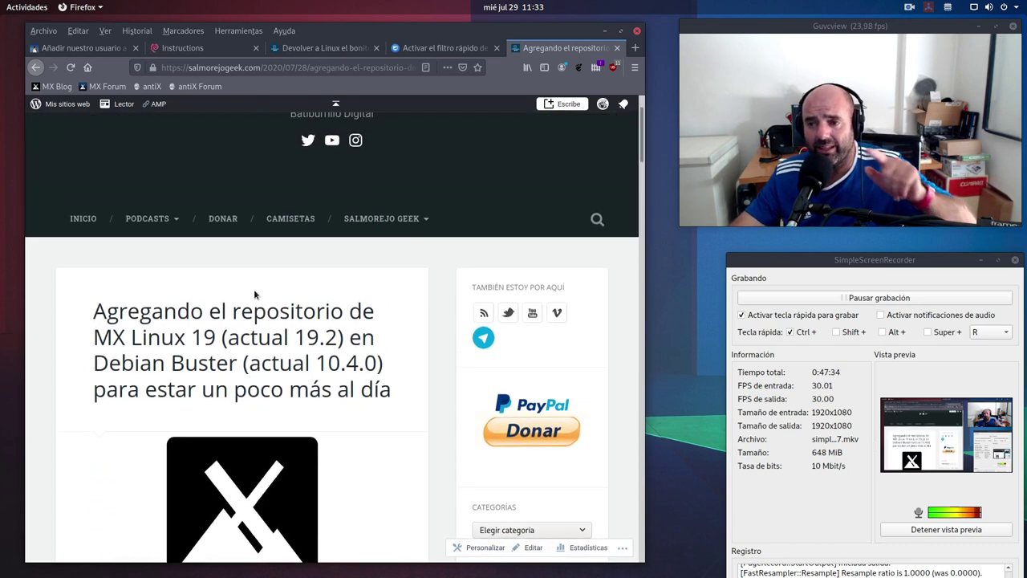
scroll(270, 295, down, 3)
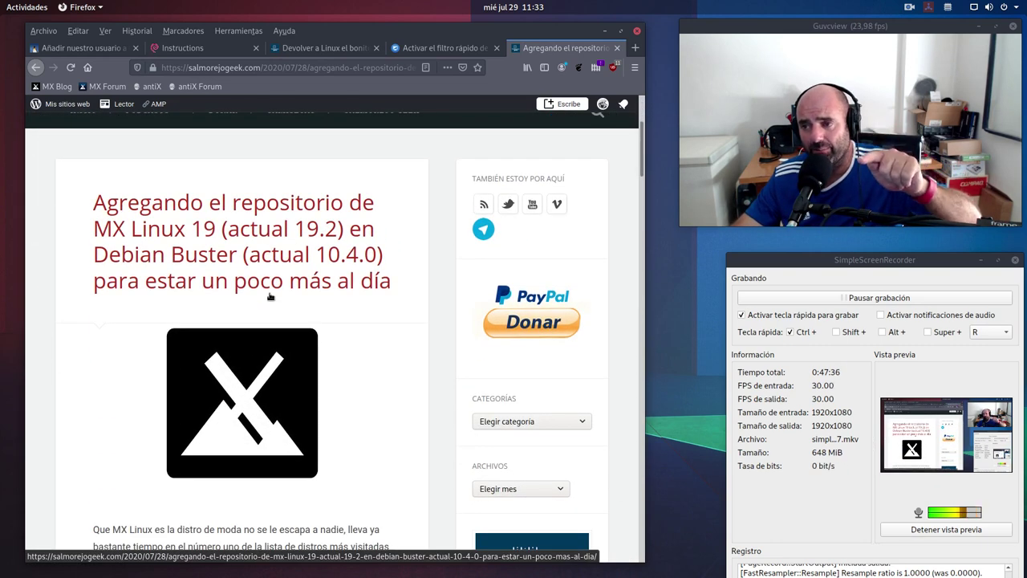